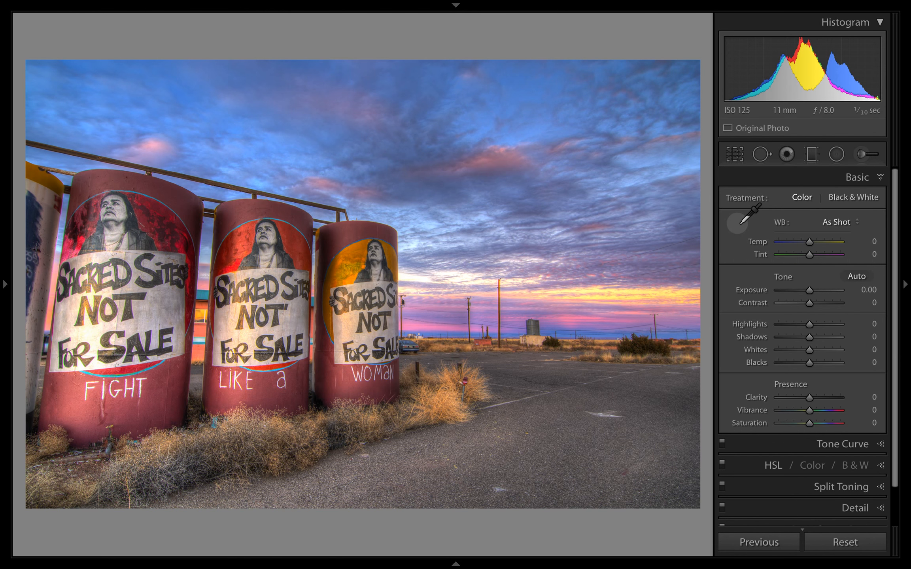
Sample the white balance from the middle tank's white sign, keeping it as Custom with Tint reset to 0.
click(745, 220)
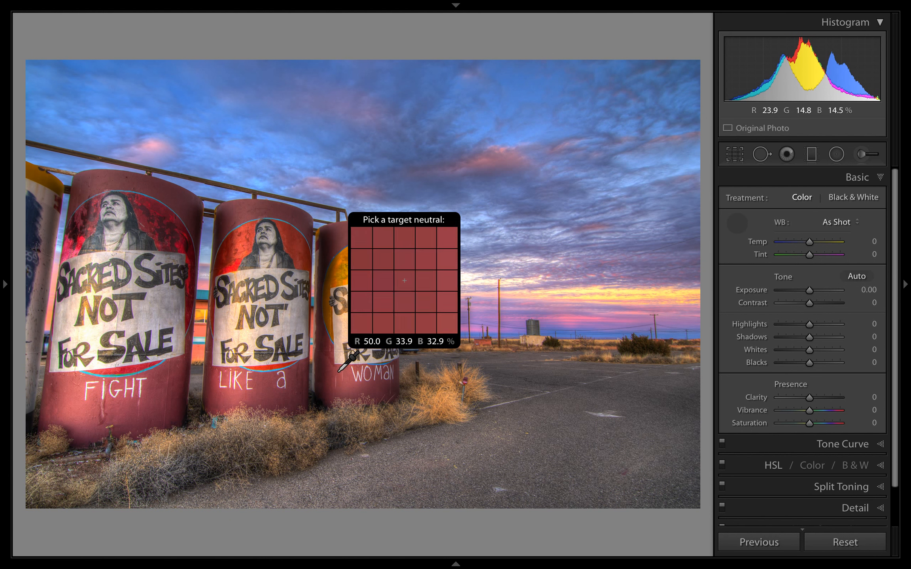
click(299, 312)
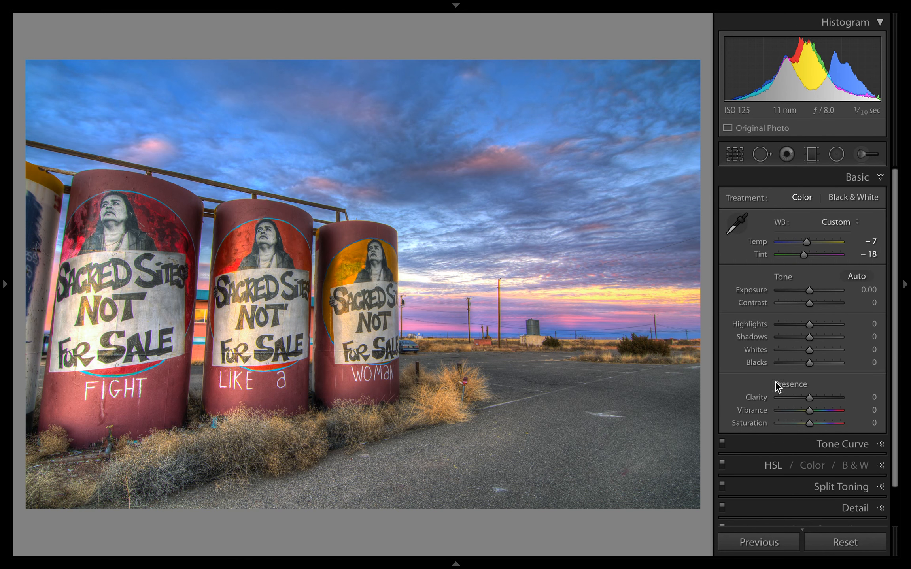
double_click(763, 254)
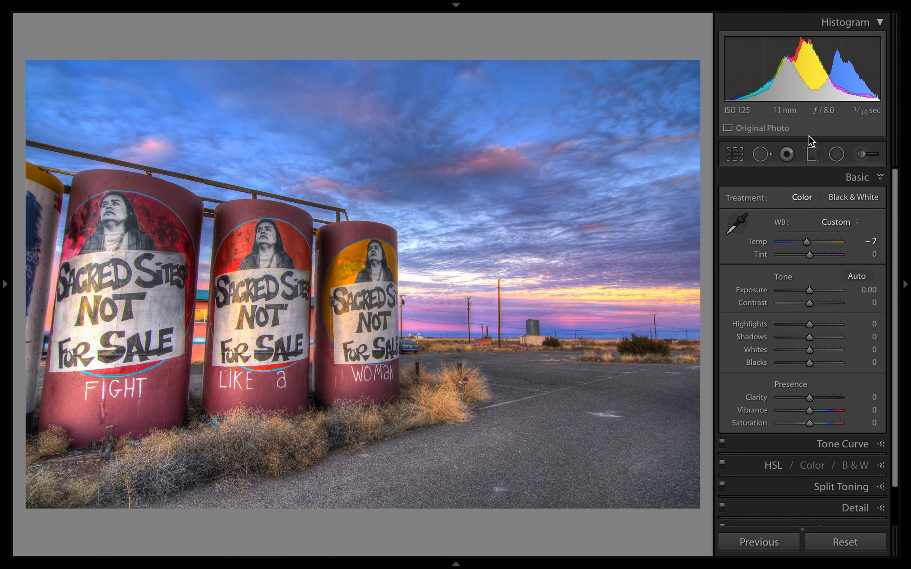
click(835, 222)
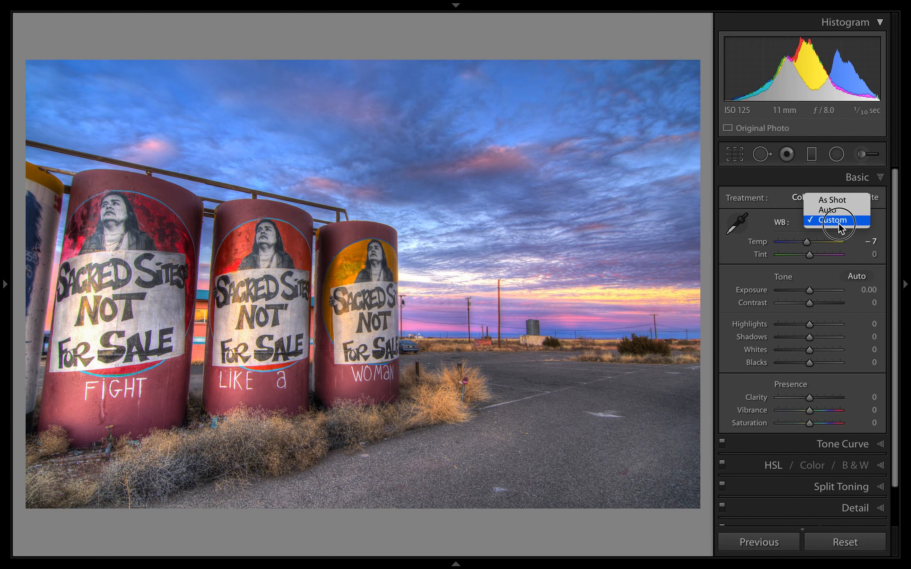
click(784, 206)
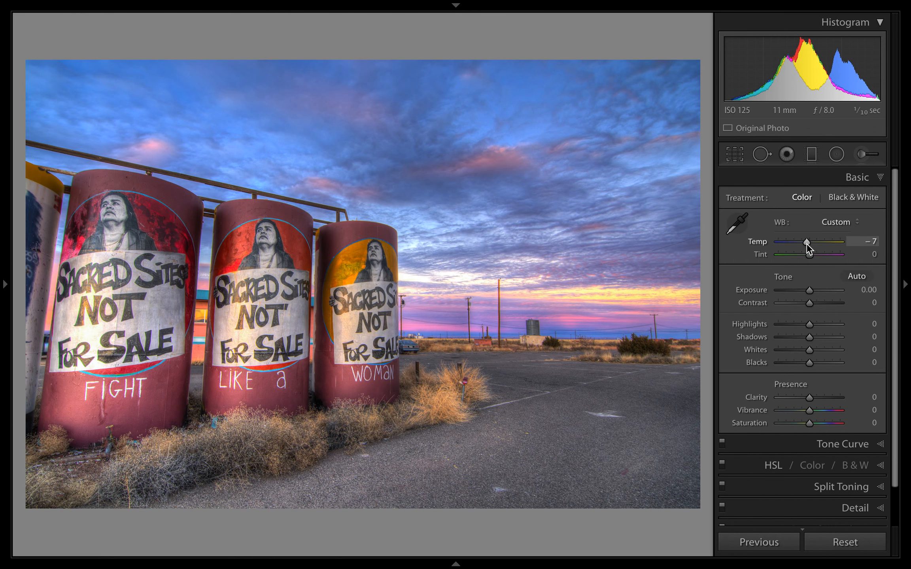
Try Temp at +5 and Tint at +76, resetting each slider to 0.
mouse_move(807, 241)
mouse_down()
mouse_move(761, 241)
mouse_move(835, 247)
mouse_move(810, 248)
mouse_up()
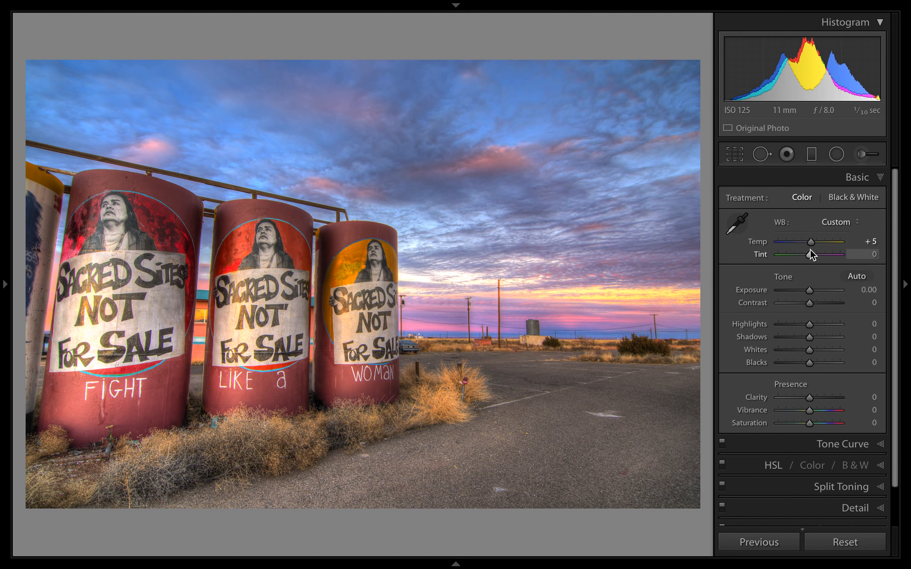
double_click(761, 243)
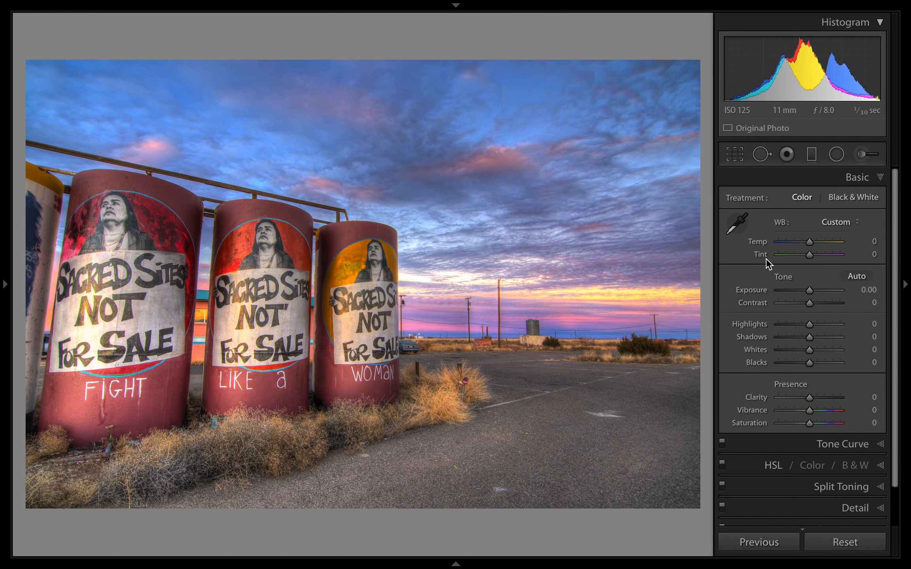
drag(808, 254, 831, 263)
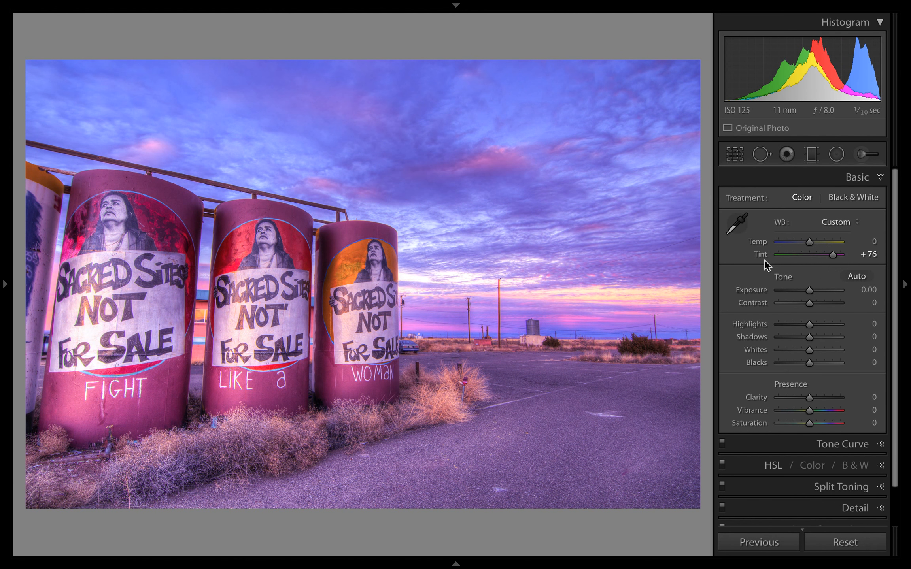
double_click(762, 254)
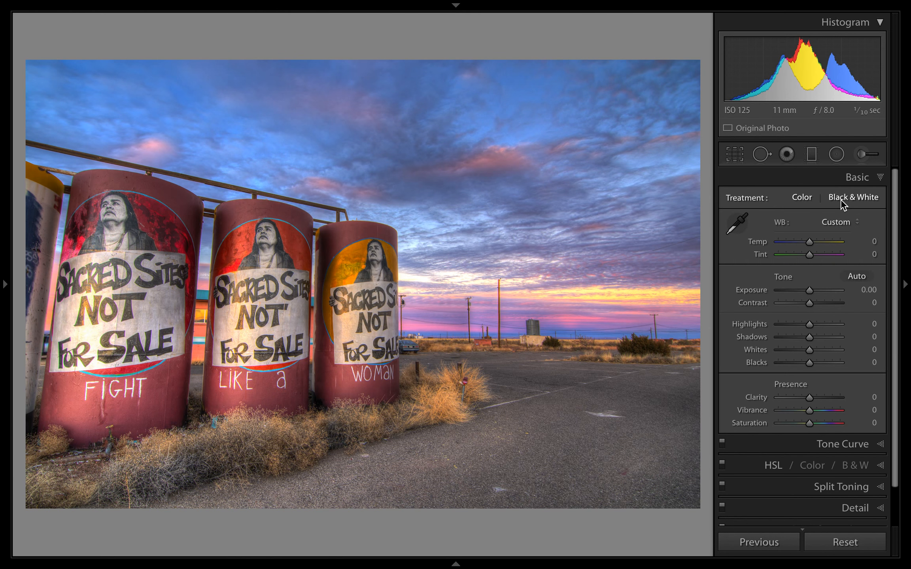
Cycle the active adjustment forward and backward through the Basic sliders, including Highlights, Blacks and Saturation.
key(period)
key(period)
key(period)
key(period)
key(period)
key(period)
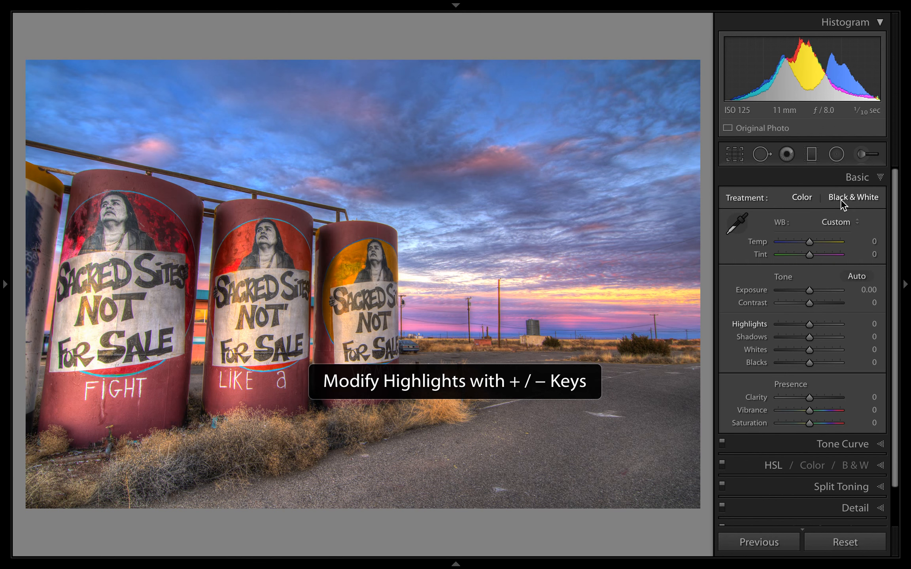
key(period)
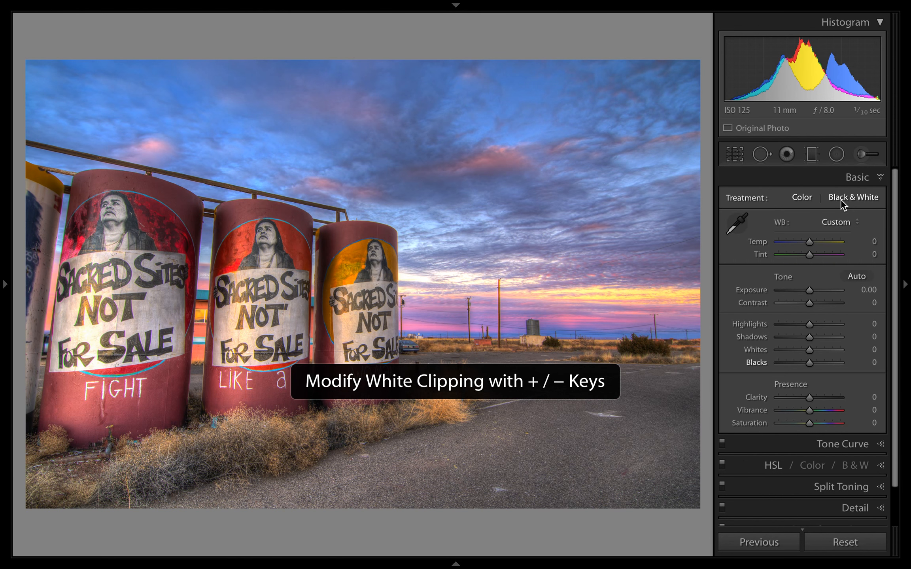
key(period)
key(period)
key(period)
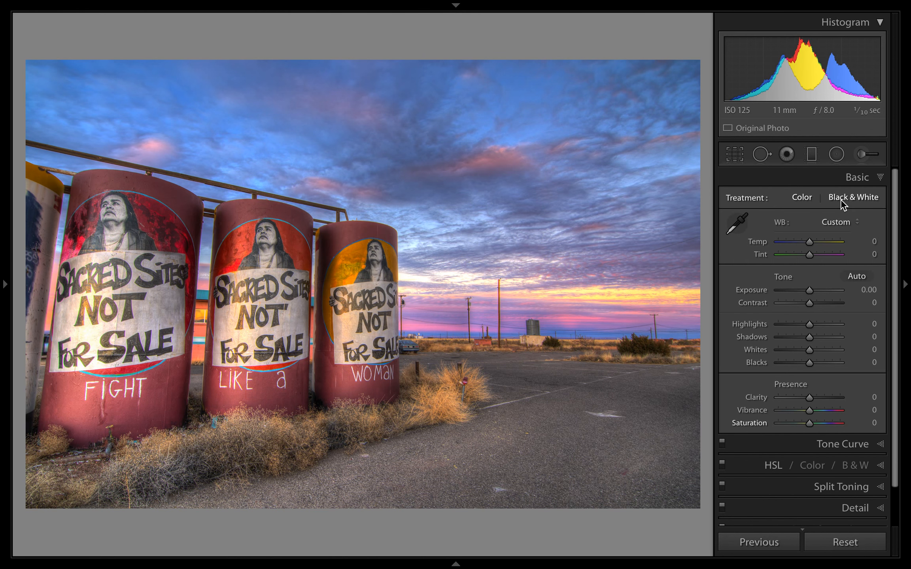
key(period)
key(comma)
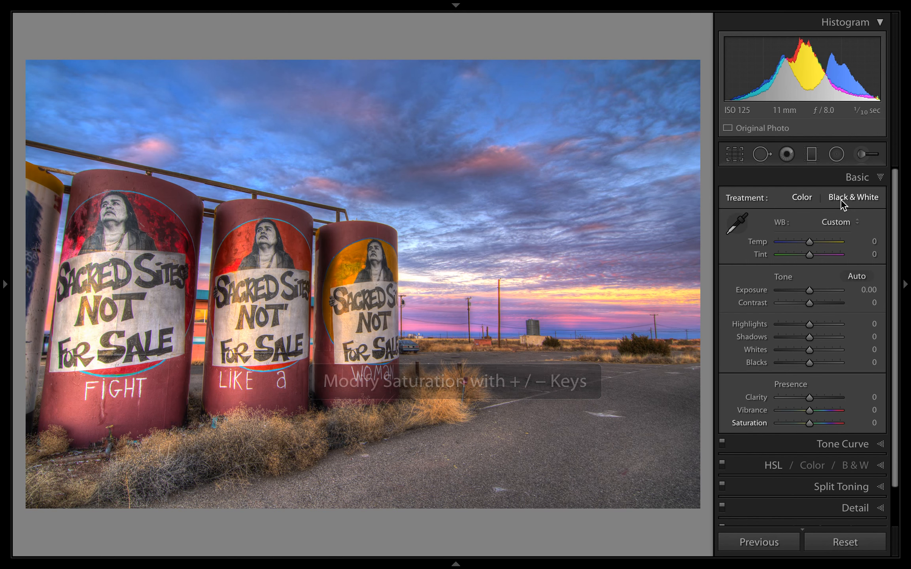
key(period)
key(period)
key(period)
key(period)
key(period)
key(period)
key(period)
key(period)
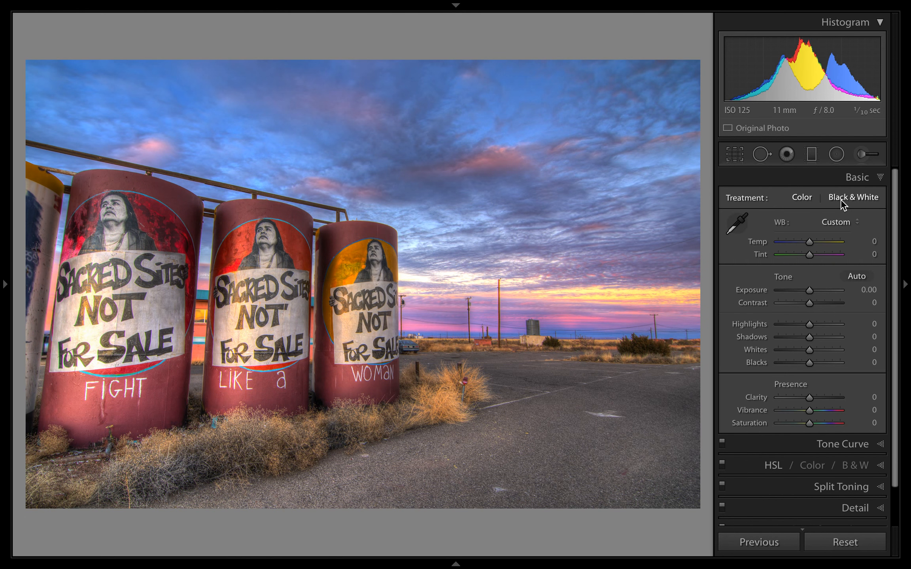
key(comma)
key(comma)
key(comma)
key(comma)
key(comma)
key(period)
key(comma)
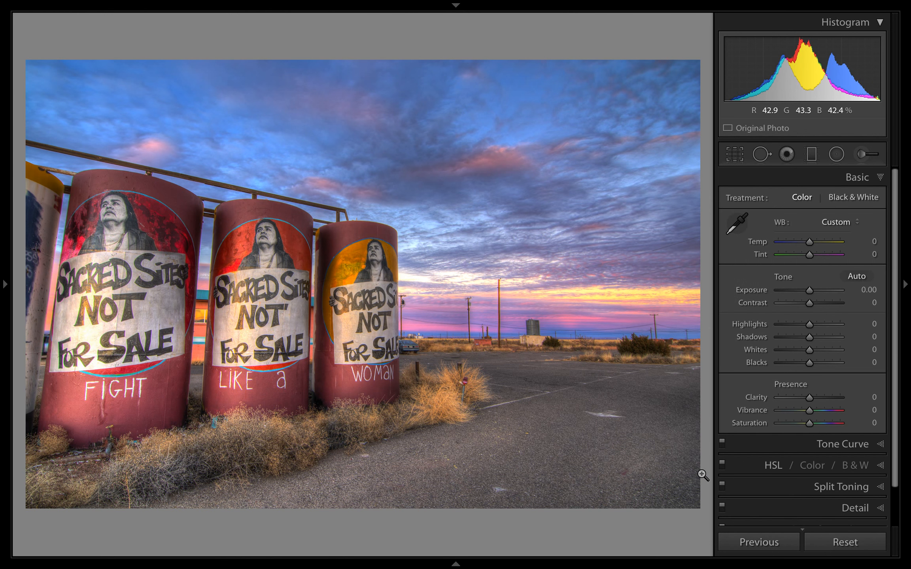
Adjust Exposure up and down in small 0.10 increments, ending at −0.15.
mouse_move(809, 291)
mouse_down()
mouse_move(795, 292)
mouse_move(827, 292)
mouse_move(809, 294)
mouse_up()
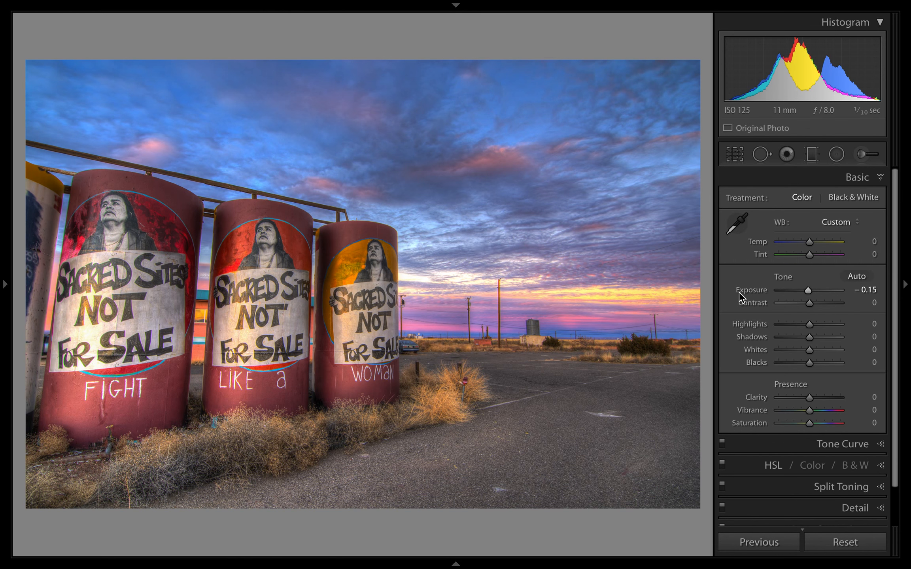
key(equal)
key(equal)
key(equal)
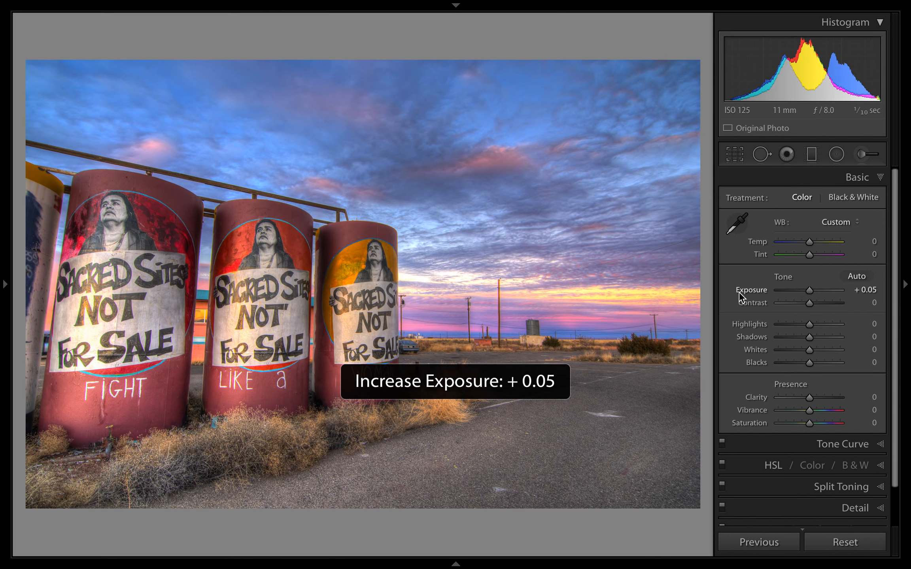
key(equal)
key(minus)
key(minus)
key(minus)
key(minus)
key(minus)
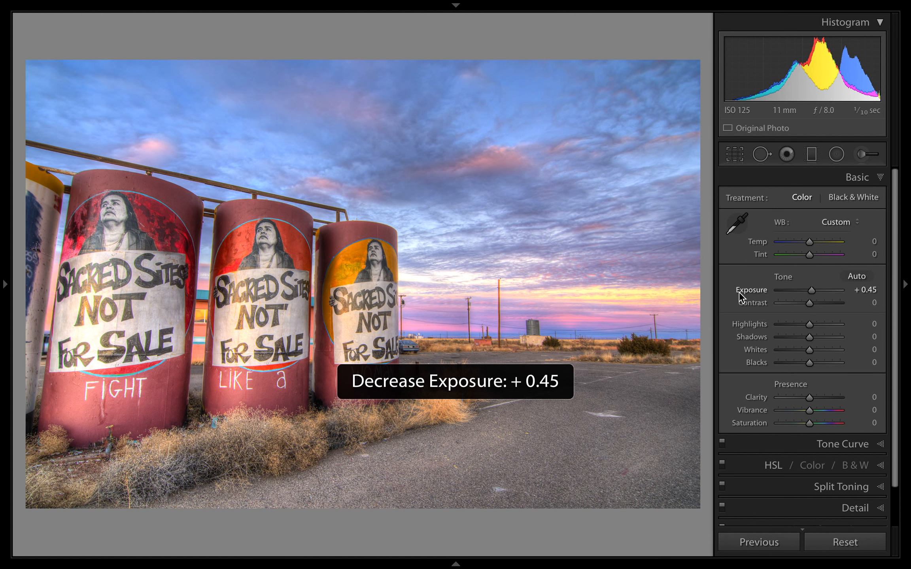
key(minus)
key(minus)
key(minus)
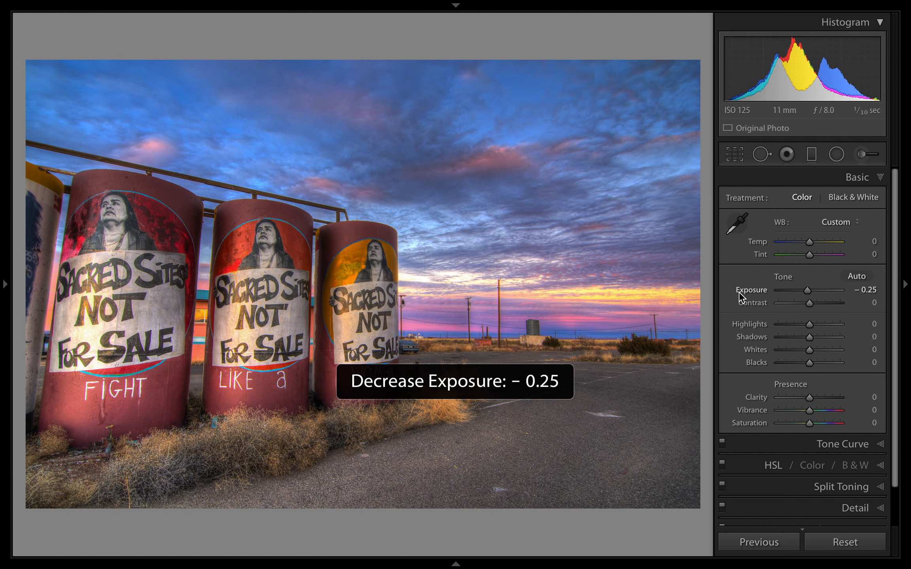
key(equal)
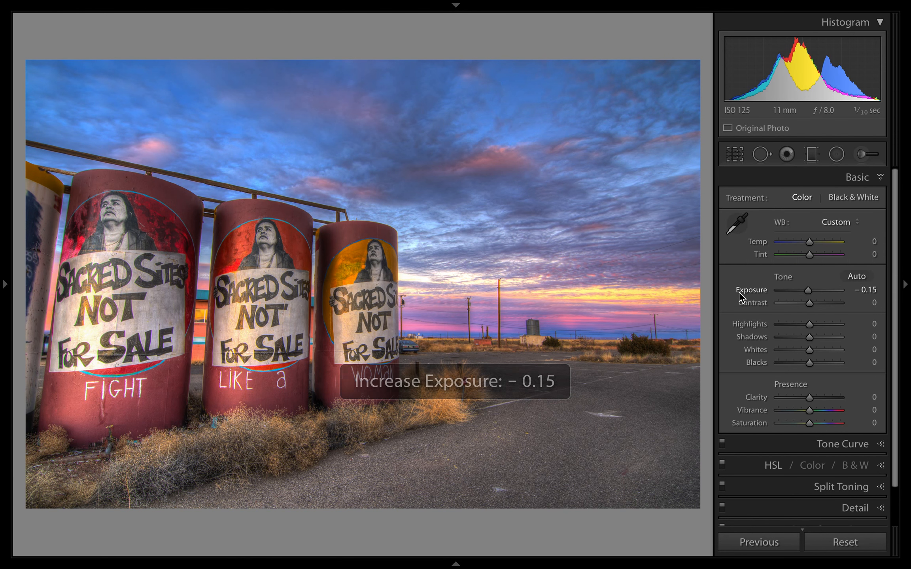
Try Exposure in larger 0.33 increments, including +0.18, and reset it to 0.00.
key(shift)
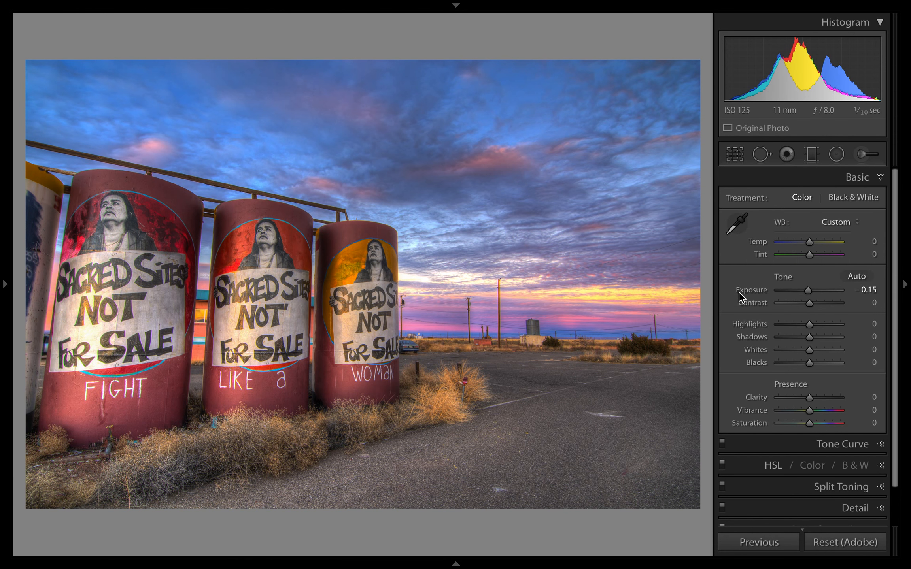
key(shift+equal)
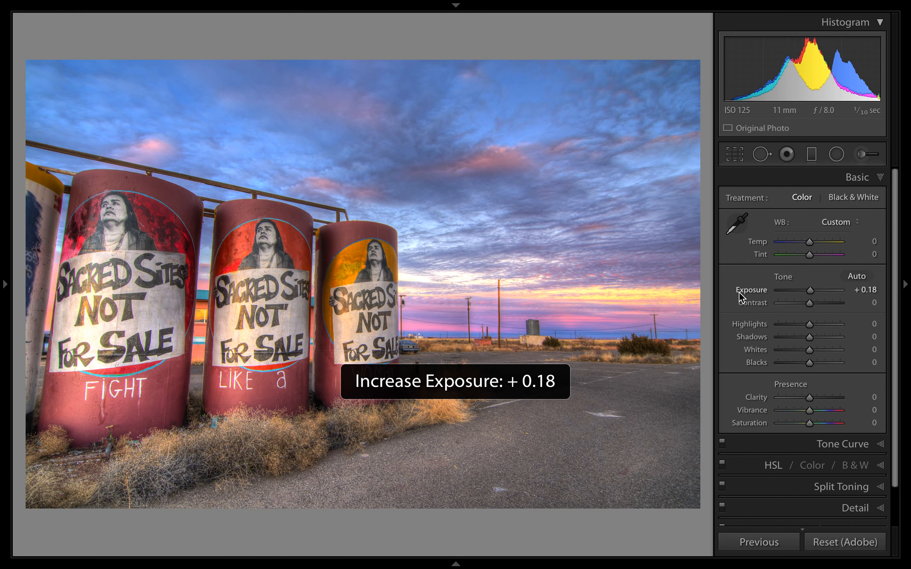
key(shift+minus)
key(shift+minus)
key(shift+equal)
double_click(751, 292)
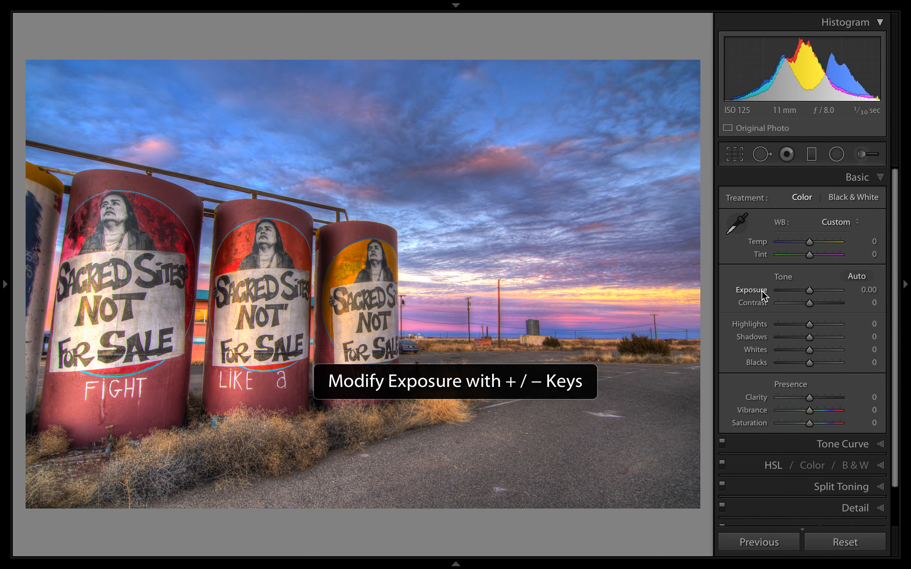
Compare Exposure increments of +0.10 and +0.33, returning the value to 0.00 after each.
key(shift+equal)
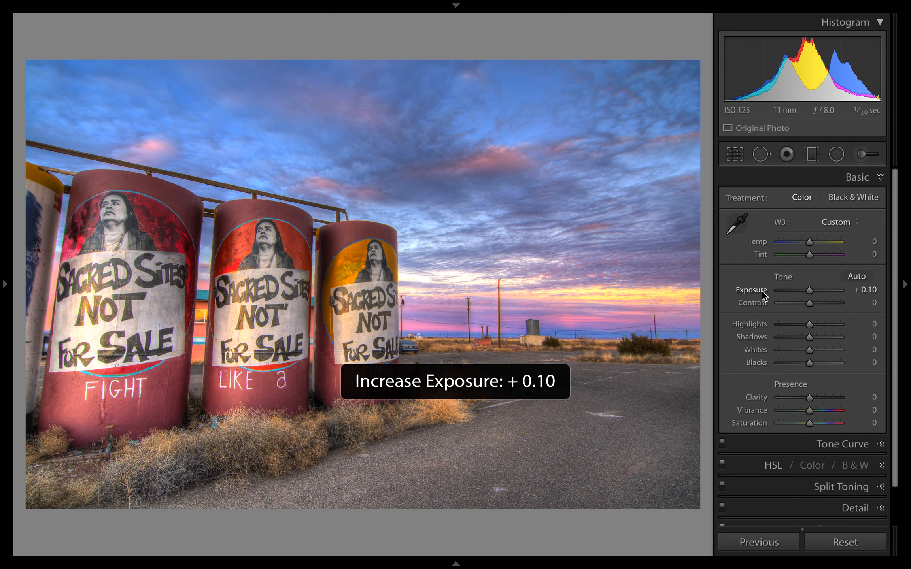
key(minus)
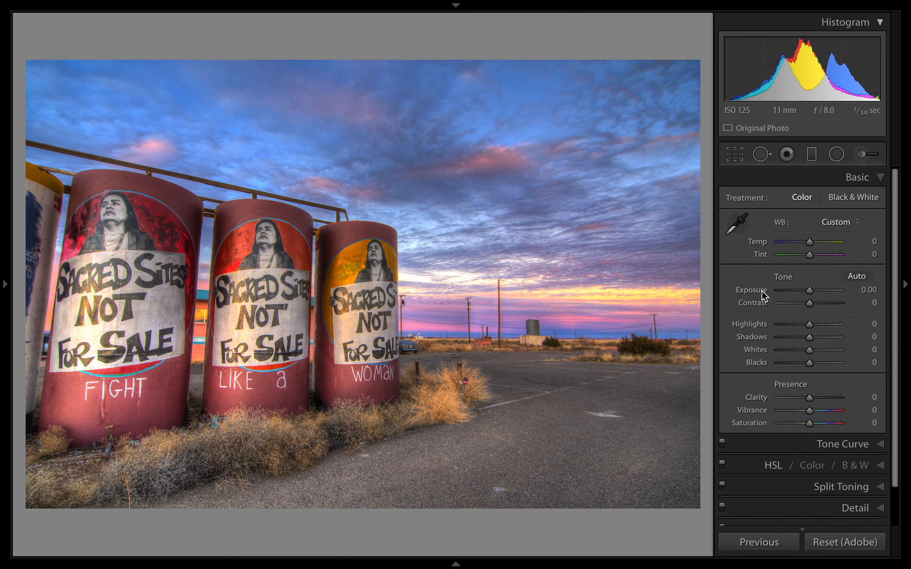
key(shift+equal)
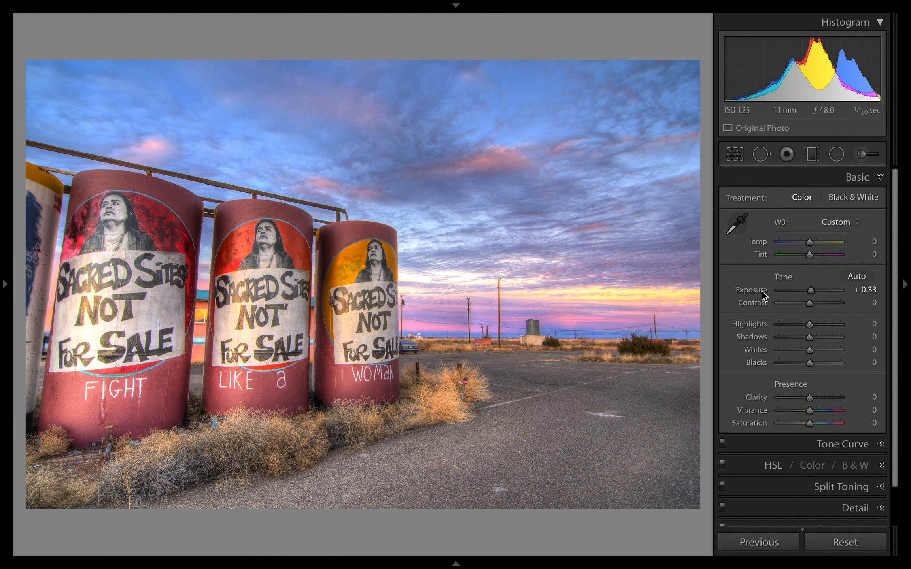
key(minus)
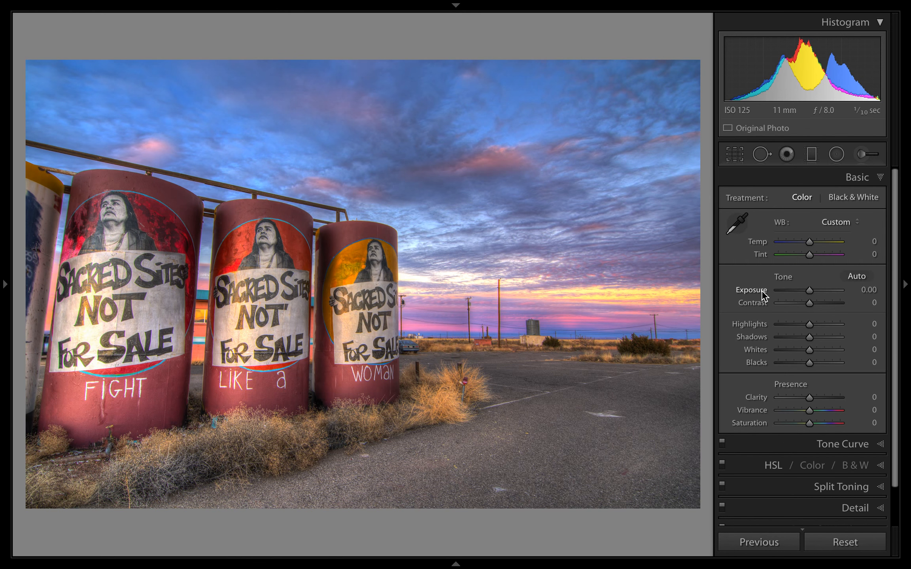
Raise Exposure by one fine increment to +0.02.
key(alt)
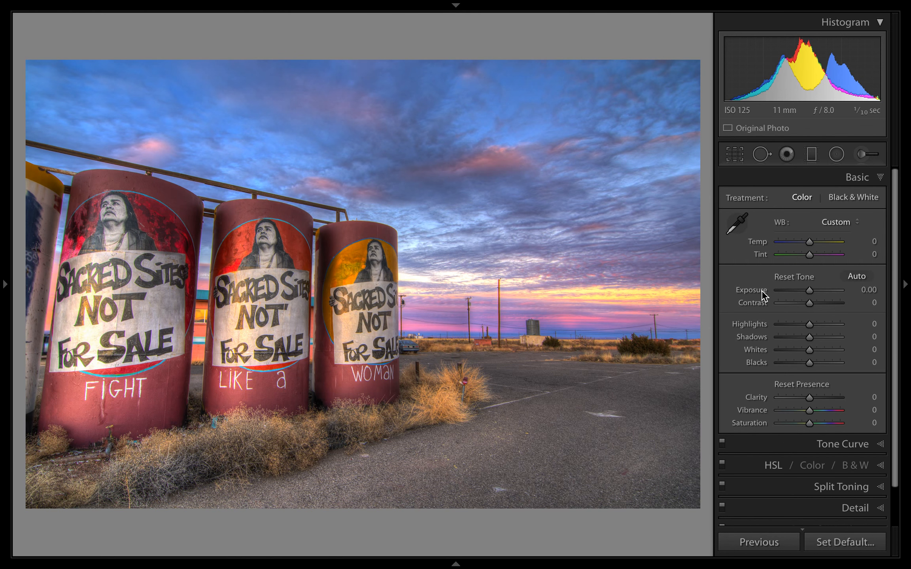
key(alt+equal)
key(alt)
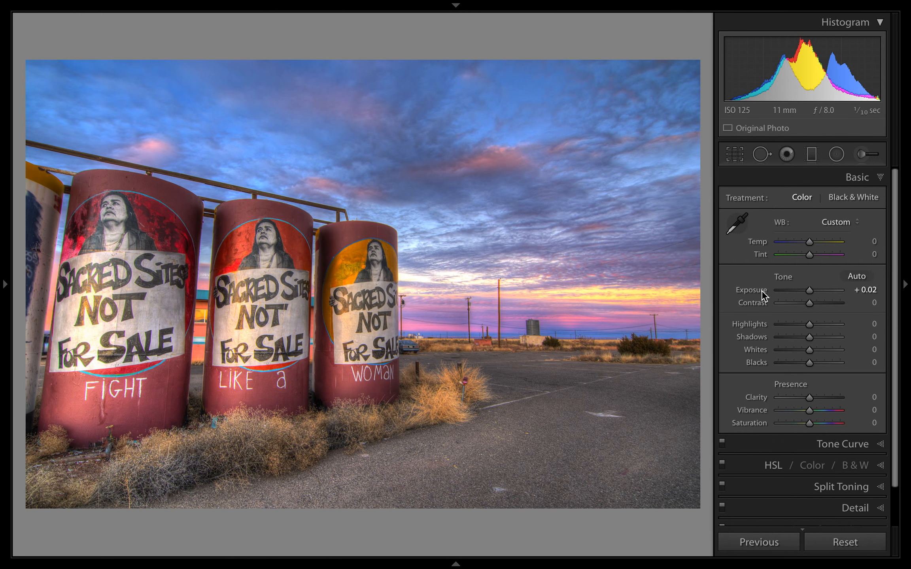
Try Exposure at +1.35 and set it back to 0.
click(865, 291)
drag(809, 290, 818, 291)
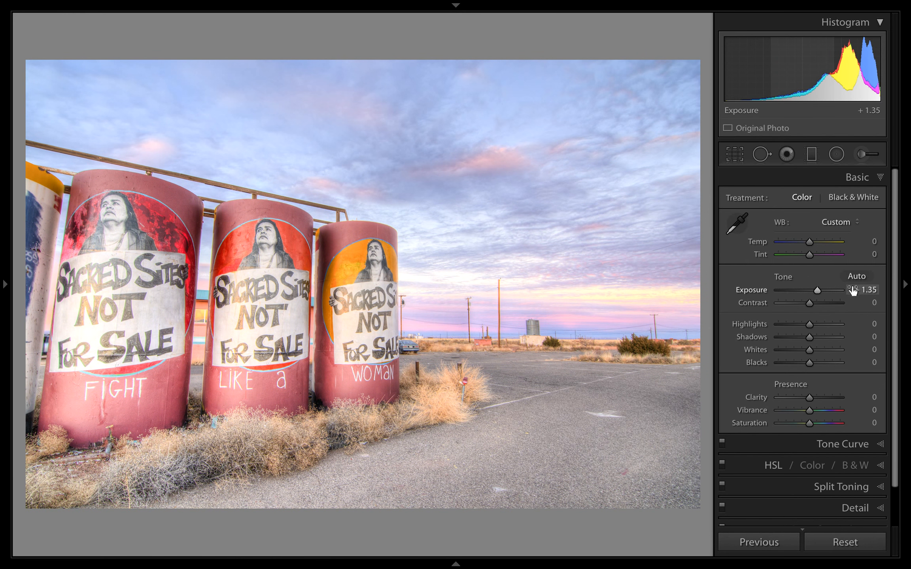
click(871, 291)
text(0)
key(Return)
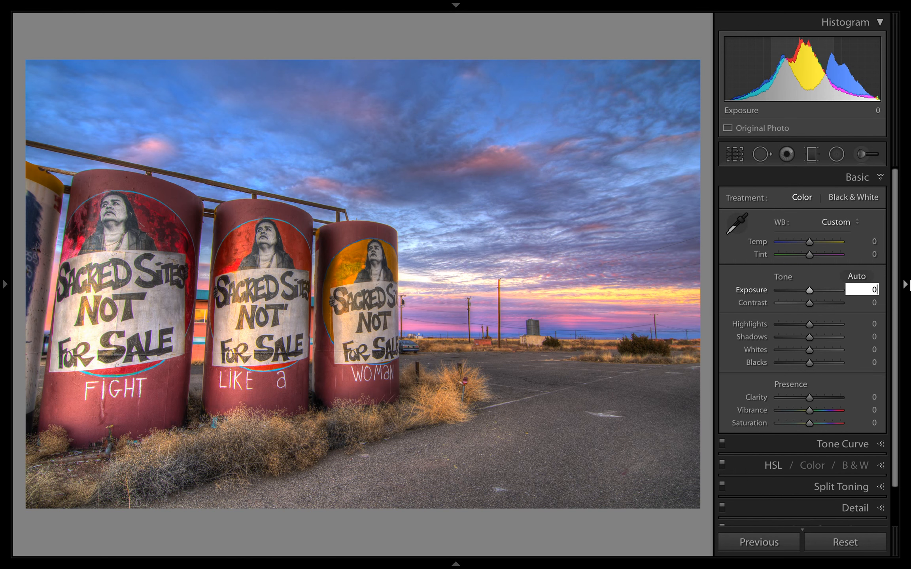
Set the photo's Exposure value to 1.0.
text(1)
key(BackSpace)
key(BackSpace)
text(1.)
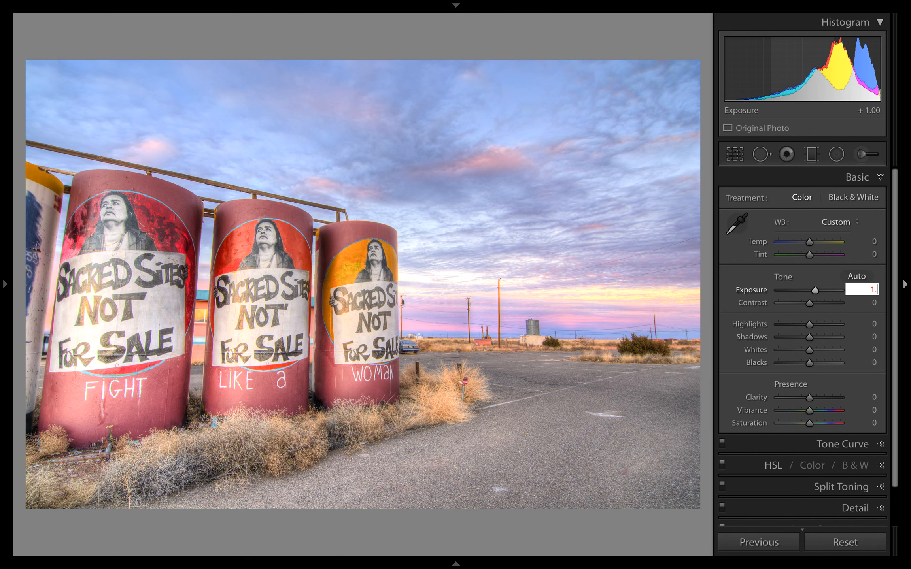
text(0)
key(Return)
Set the photo's Exposure value to 3.0.
click(868, 289)
text(3.0)
key(Return)
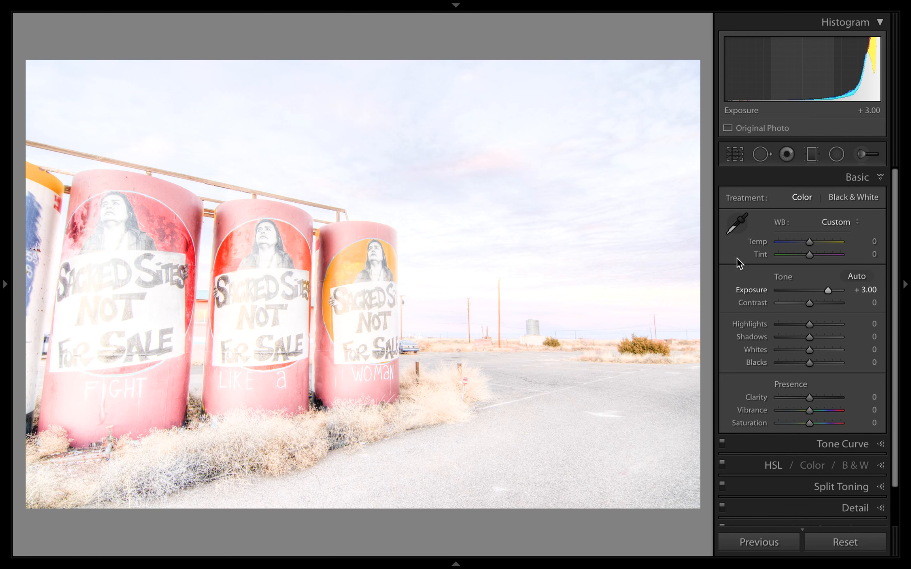
Step the Exposure value down incrementally to +2.70.
click(868, 291)
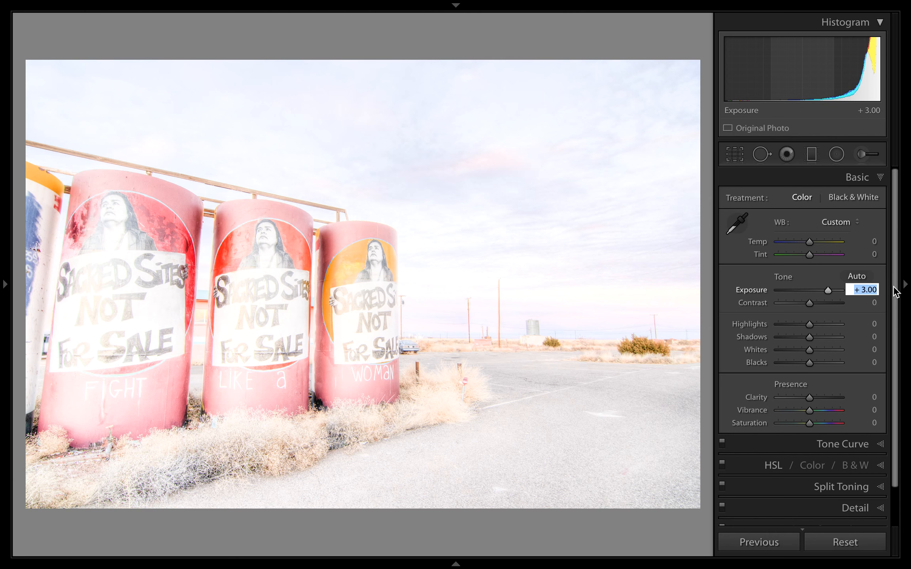
key(Down)
key(Down)
key(Down)
key(Down)
key(Down)
key(Down)
key(Down)
key(Down)
key(Down)
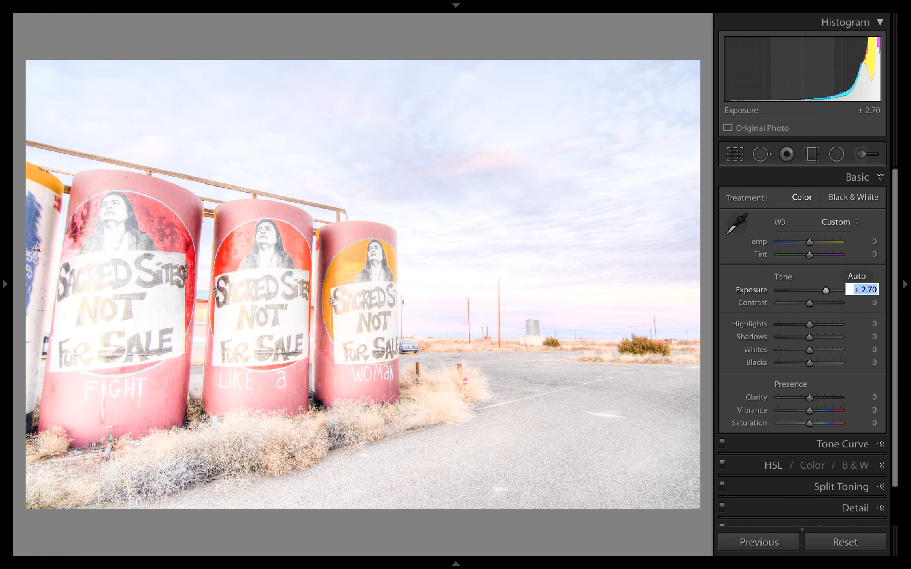
Lower the Exposure value in small 0.10 increments to +1.10.
key(Down)
key(Down)
key(Down)
key(Down)
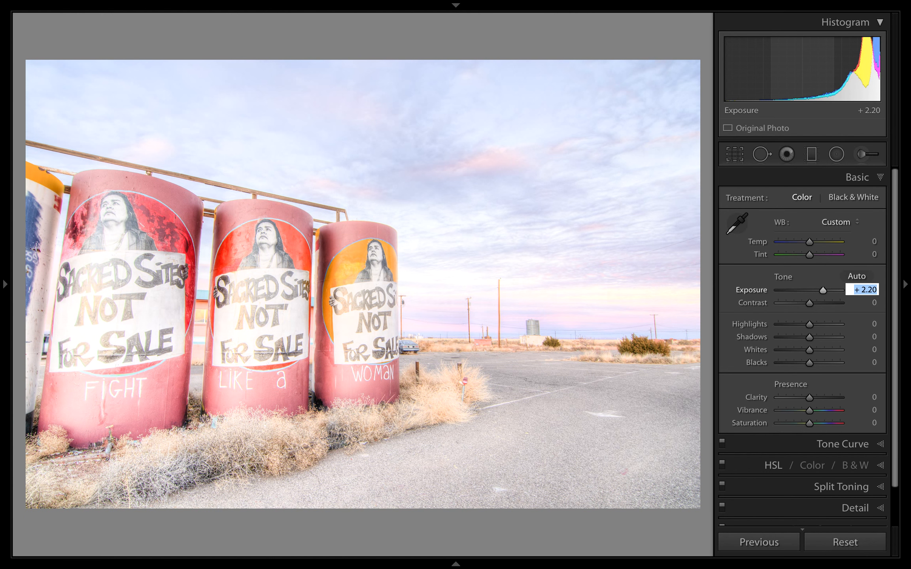
key(Down)
key(Down)
key(Down)
key(Down)
key(Down)
key(Down)
key(Down)
key(Down)
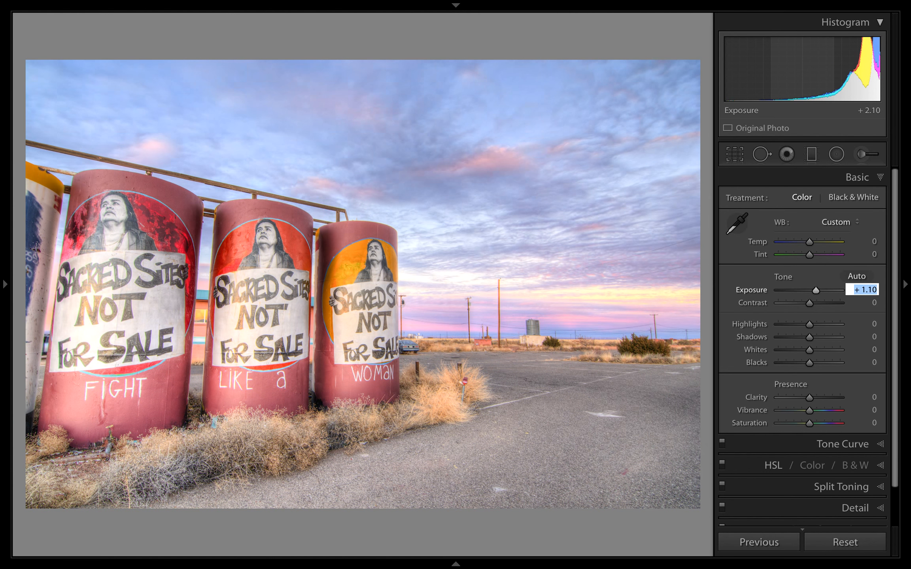
Lower Exposure in larger increments to +0.24 and raise it the same way to +1.89.
key(shift+Down)
key(shift+Down)
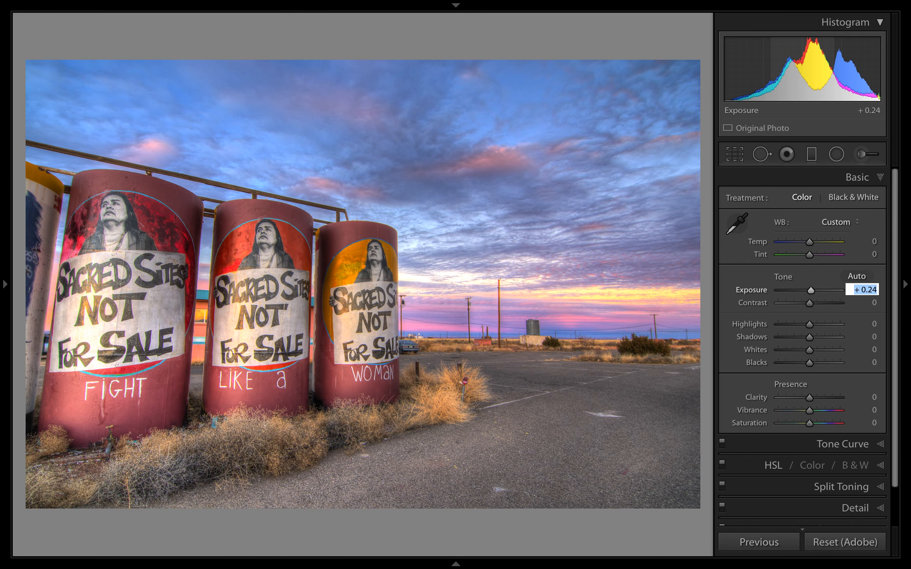
key(shift+Up)
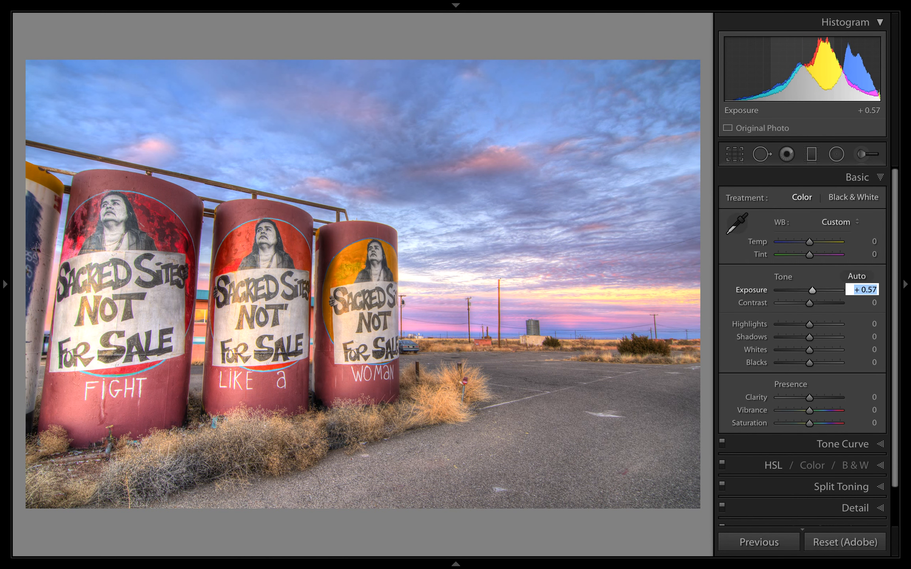
key(shift+Up)
key(shift+Up)
key(shift+Up)
key(shift+Up)
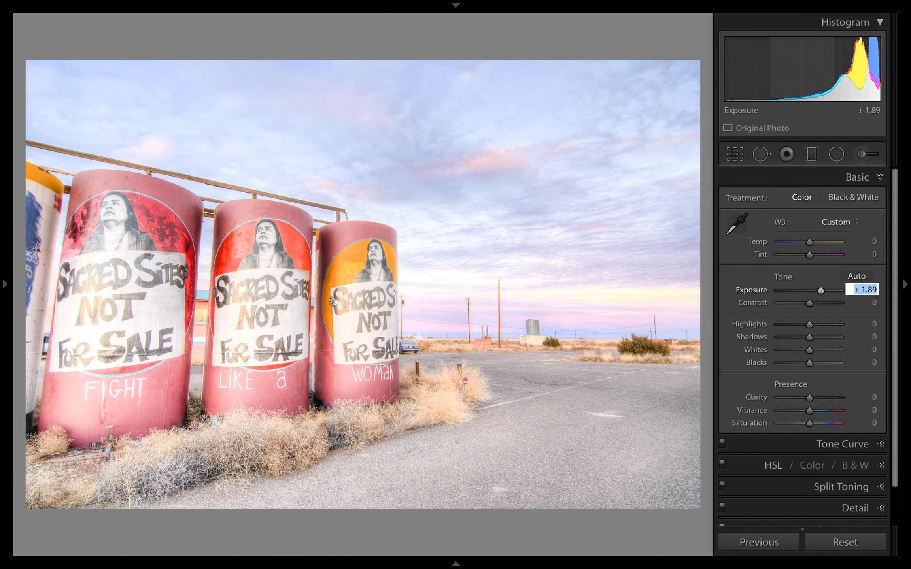
Lower the Exposure value in larger 0.33 increments to +0.57.
key(shift+Down)
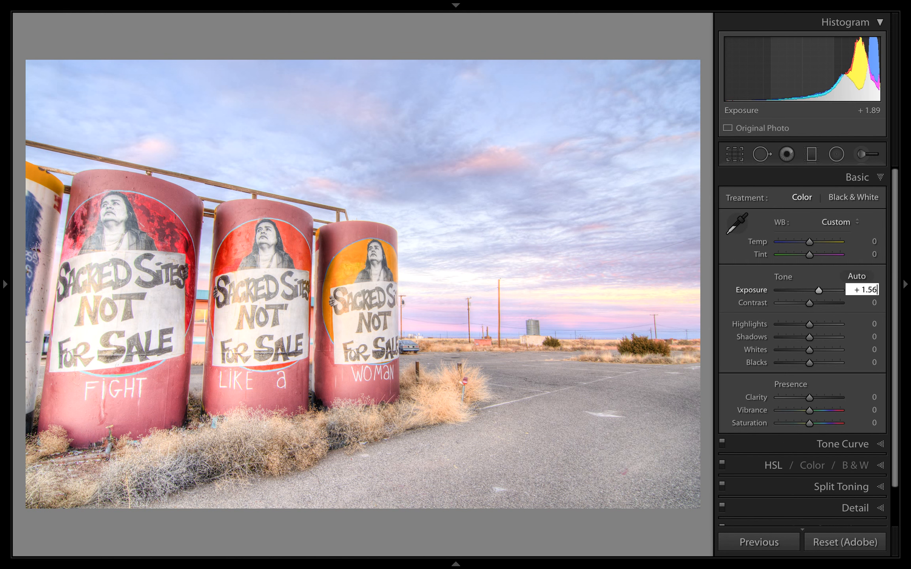
key(shift+Down)
key(shift+Down)
key(shift+Down)
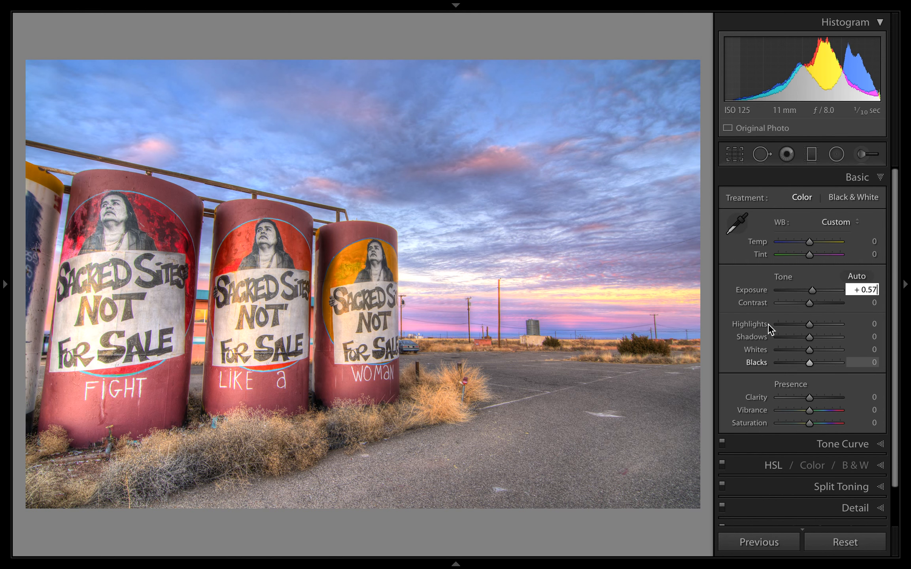
Reset Exposure to 0, try it at −1.29, and restore its default value again.
double_click(753, 290)
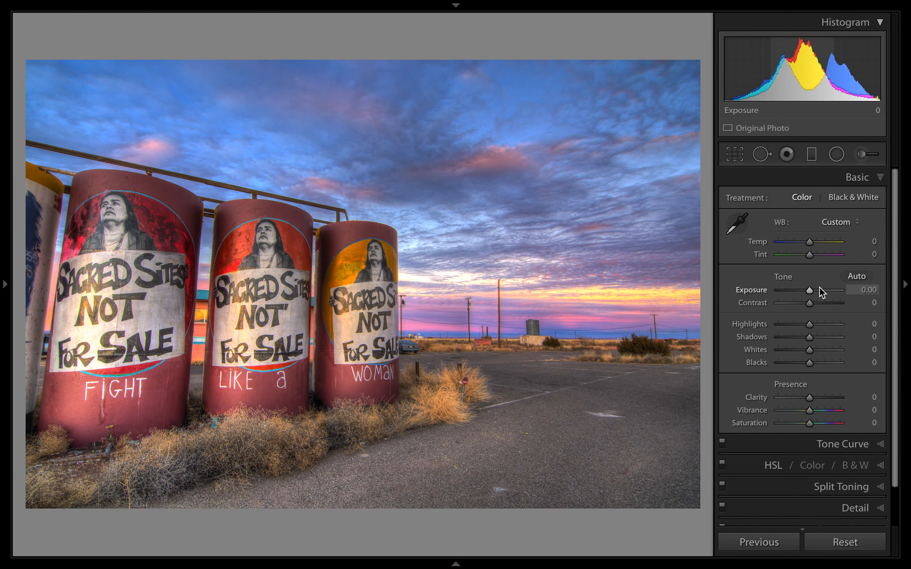
drag(809, 291, 800, 291)
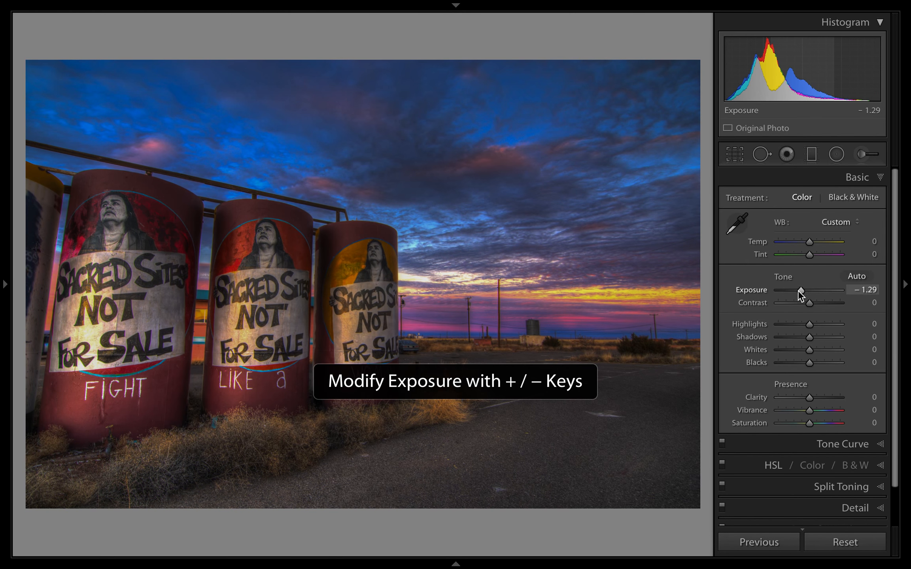
double_click(758, 291)
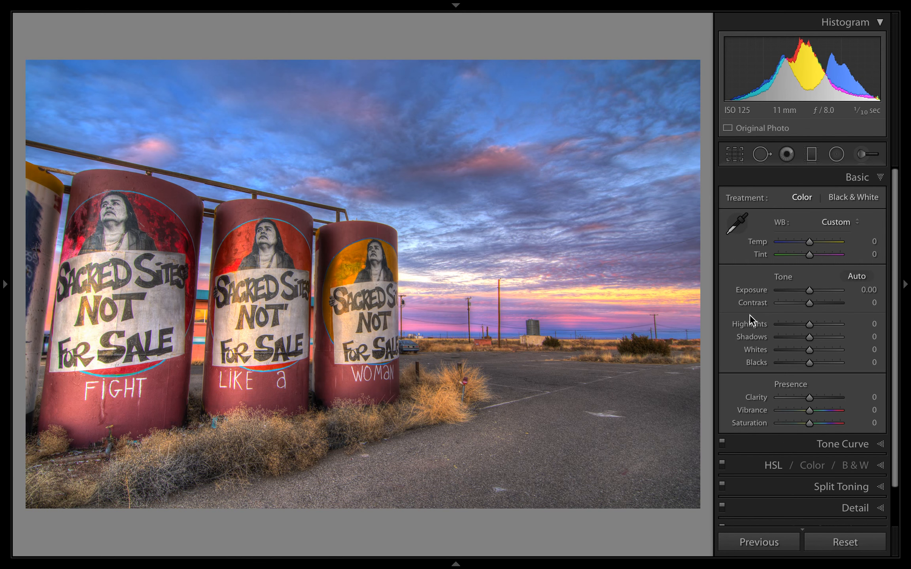
Try Highlights at −74 and Shadows at +51, and reset all of the photo's develop adjustments.
click(784, 323)
click(827, 337)
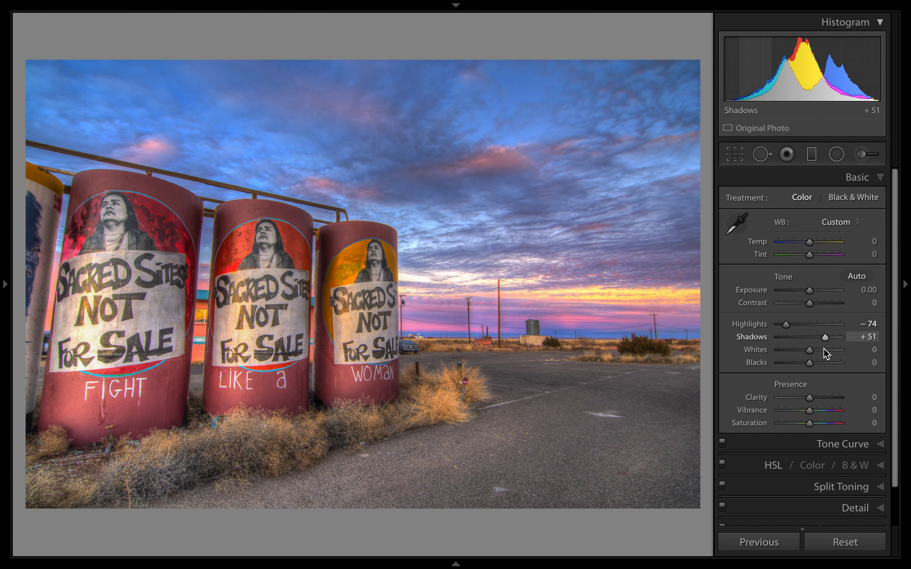
click(854, 549)
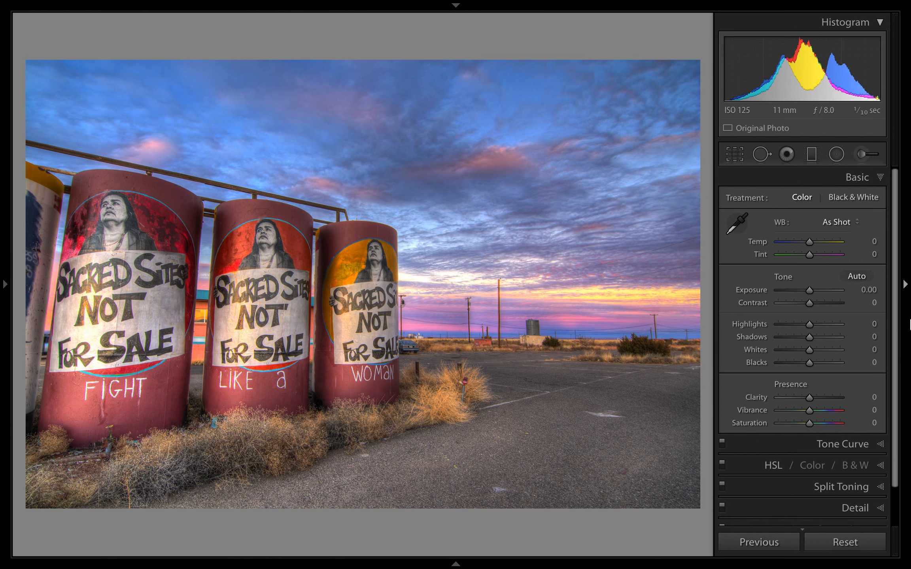
Raise Exposure by three small steps and lower it by three small steps back to 0.
click(868, 291)
click(867, 308)
key(plus)
key(plus)
key(plus)
key(minus)
key(minus)
key(minus)
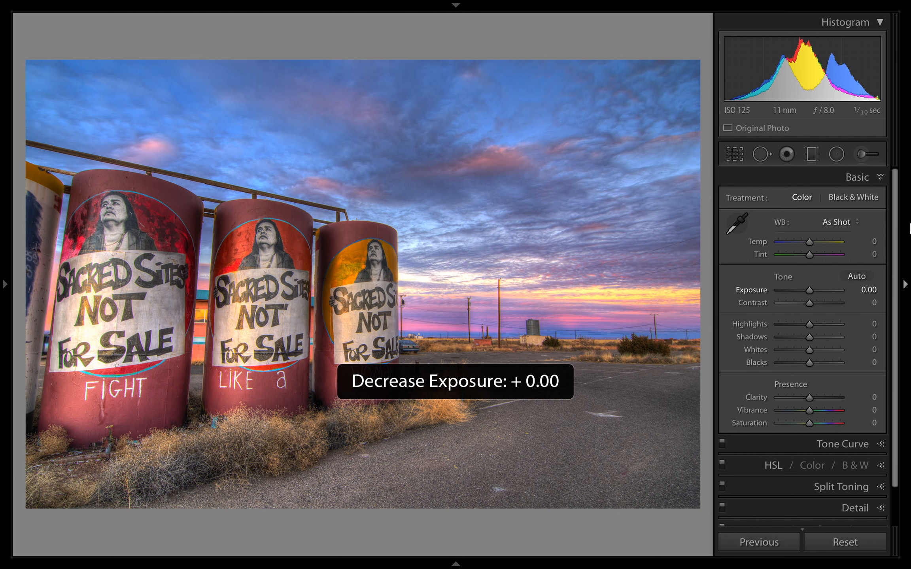
Raise Exposure in large increments to its maximum of +5.00.
key(shift+plus)
key(shift+plus)
key(shift+plus)
key(shift+plus)
key(shift+plus)
key(shift+plus)
key(shift+plus)
key(shift+plus)
key(shift+plus)
key(shift+plus)
key(shift+plus)
key(shift+plus)
key(shift+plus)
key(shift+plus)
key(shift+plus)
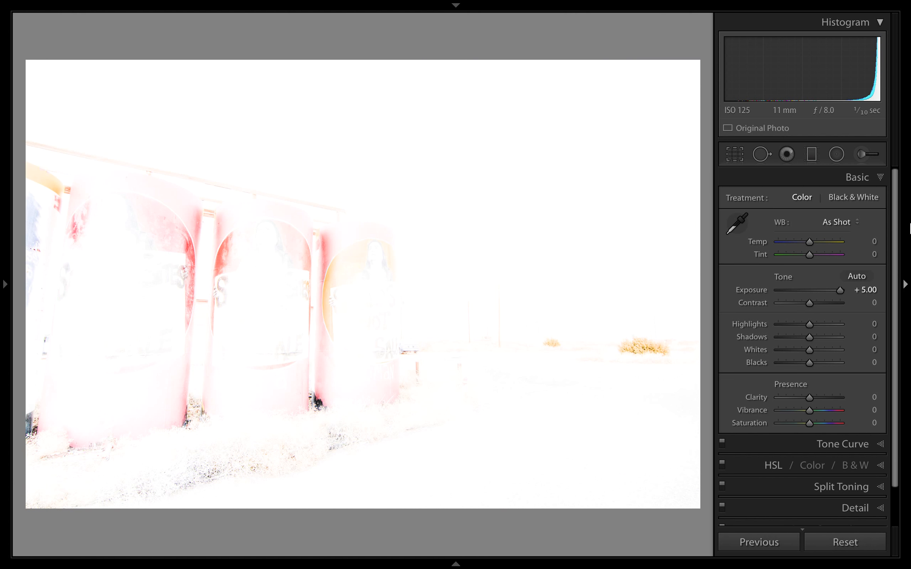
Lower Exposure in large increments to −0.28.
key(shift+minus)
key(shift+minus)
key(shift+minus)
key(shift+minus)
key(shift+minus)
key(shift+minus)
key(shift+minus)
key(shift+minus)
key(shift+minus)
key(shift+minus)
key(shift+minus)
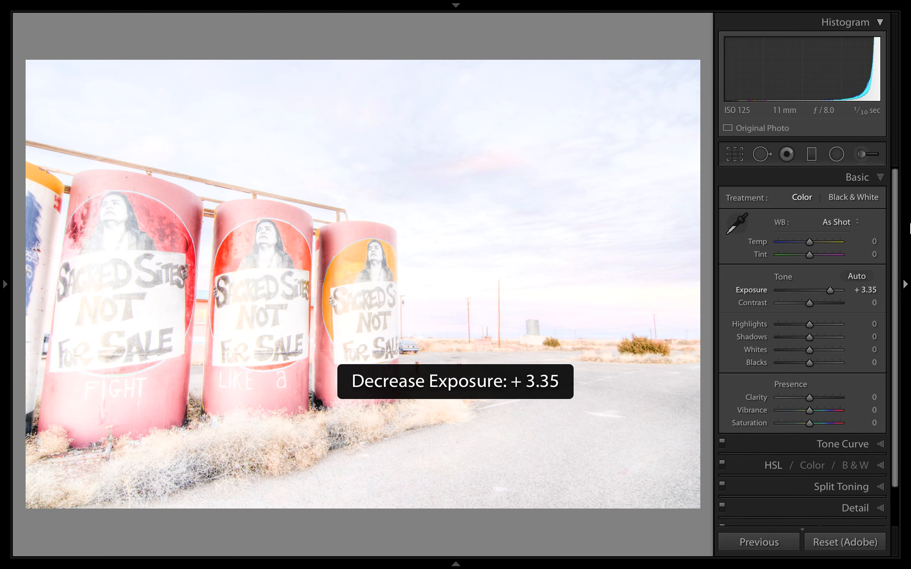
key(shift+minus)
key(shift+minus)
key(shift+minus)
key(shift+minus)
key(shift+minus)
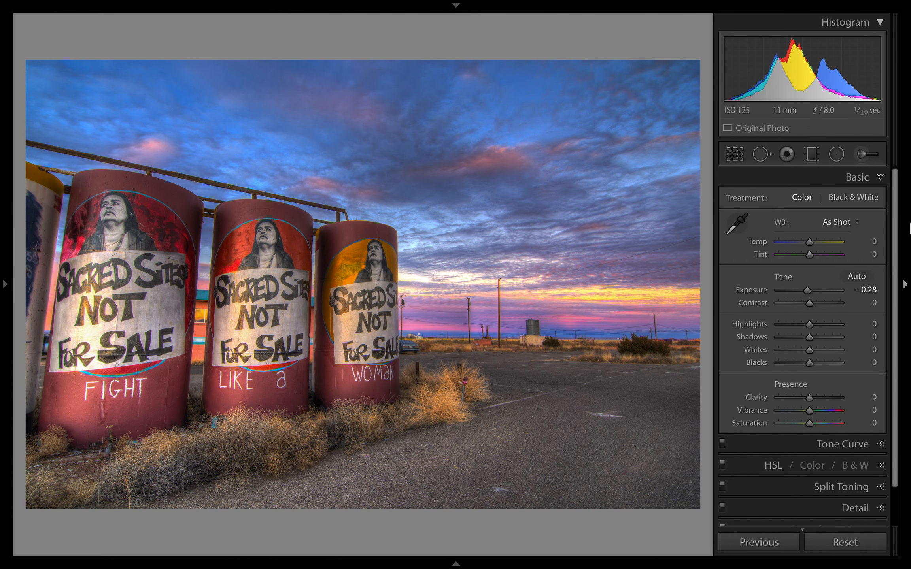
Try Contrast at +40, step it back to 0, and set it to +20.
key(period)
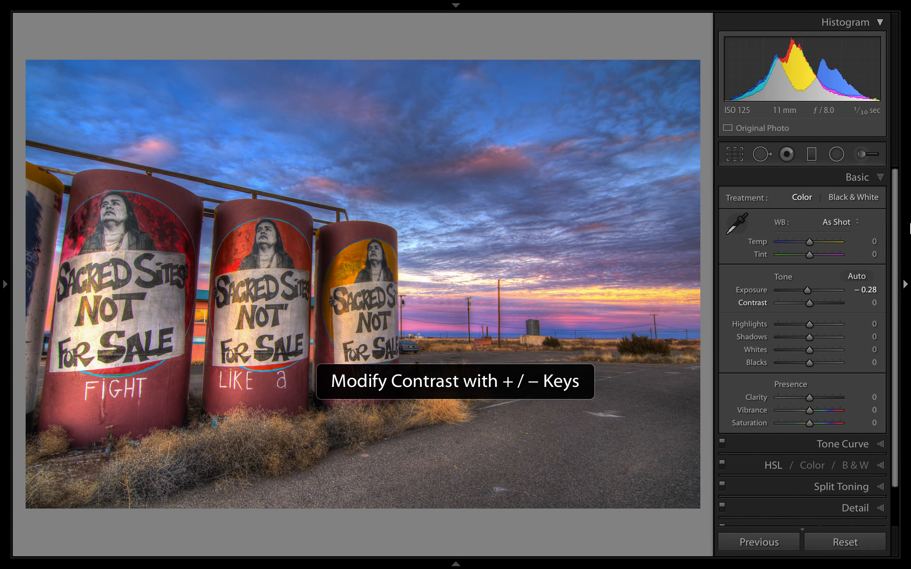
key(plus)
key(plus)
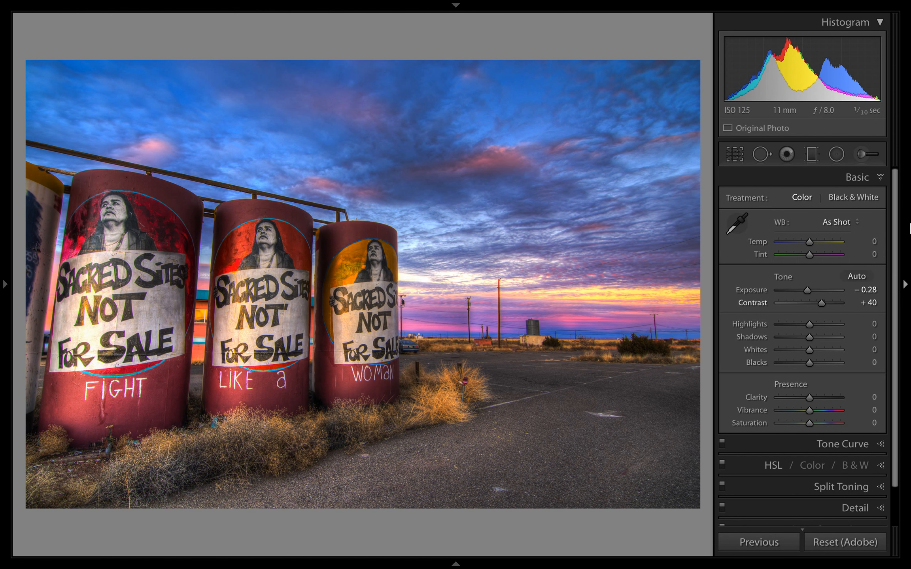
key(minus)
key(minus)
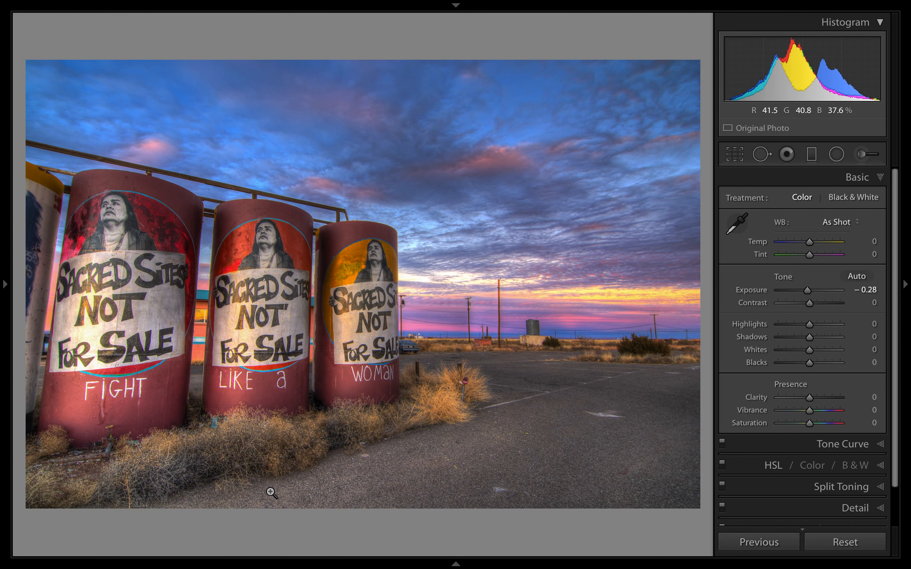
key(shift+equal)
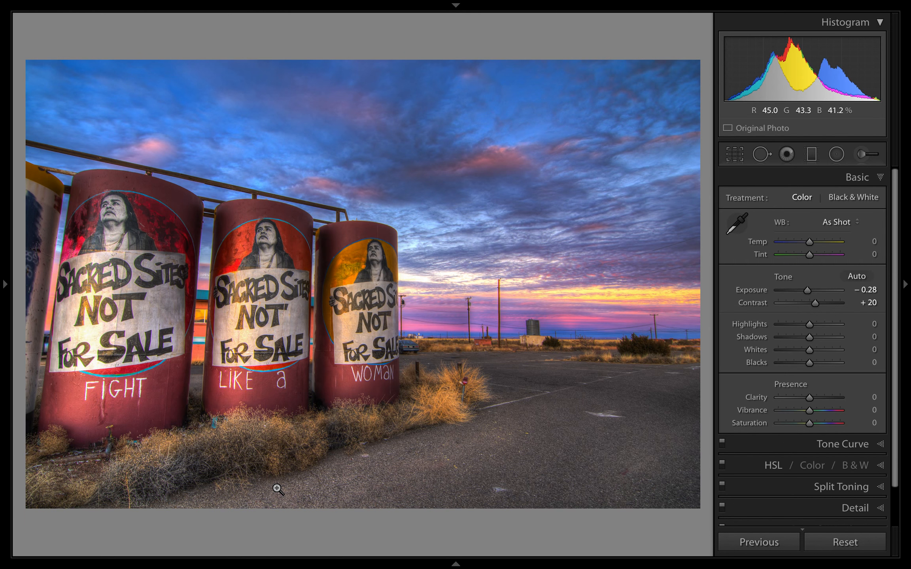
Try Highlights at −100 and reset the Highlights value to 0.
key(period)
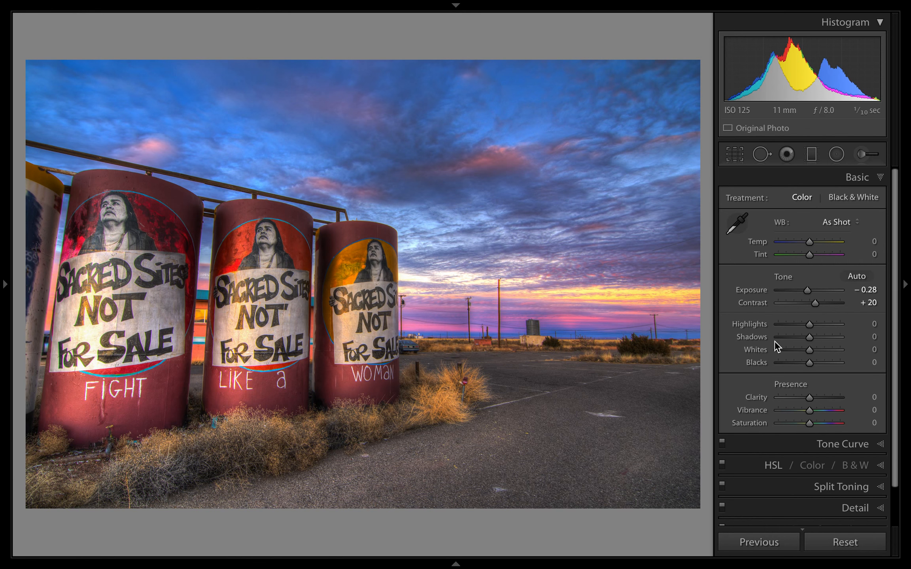
drag(808, 323, 777, 321)
drag(864, 322, 736, 321)
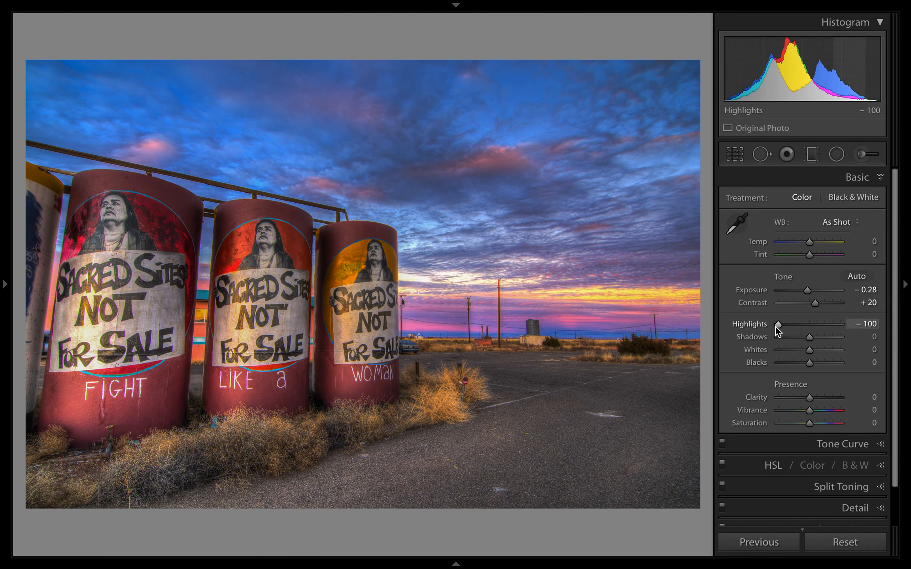
double_click(761, 323)
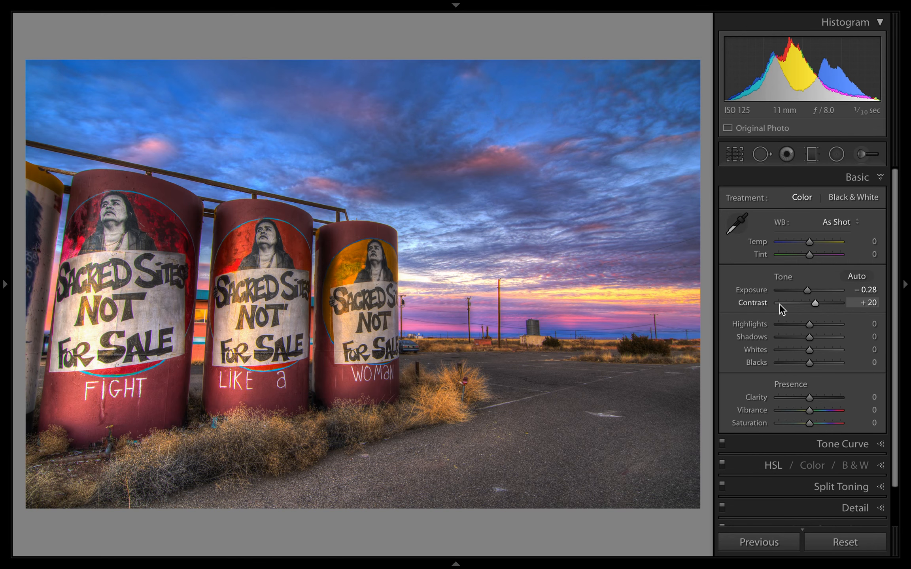
Set Highlights to −100 and Shadows to +100.
drag(809, 323, 785, 323)
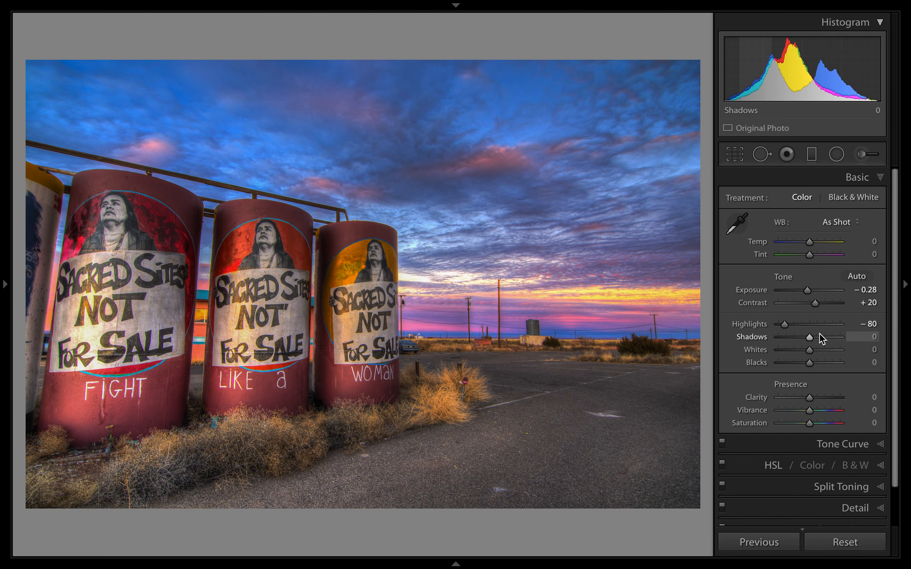
drag(807, 337, 831, 339)
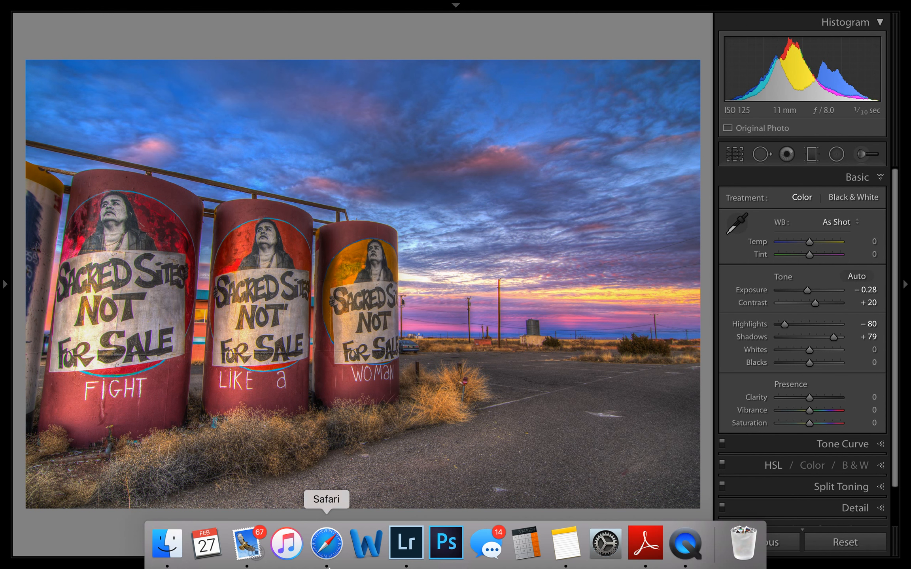
drag(785, 325, 778, 325)
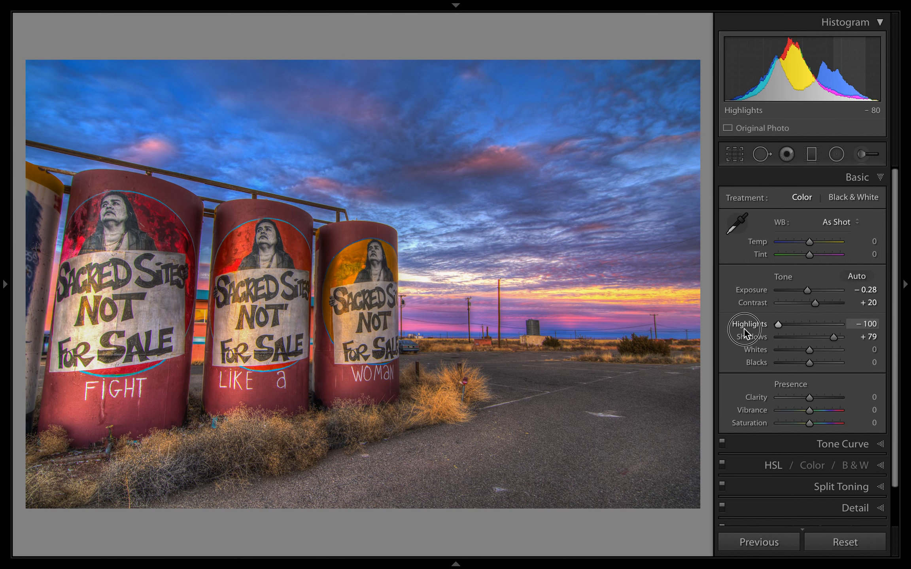
drag(832, 337, 890, 342)
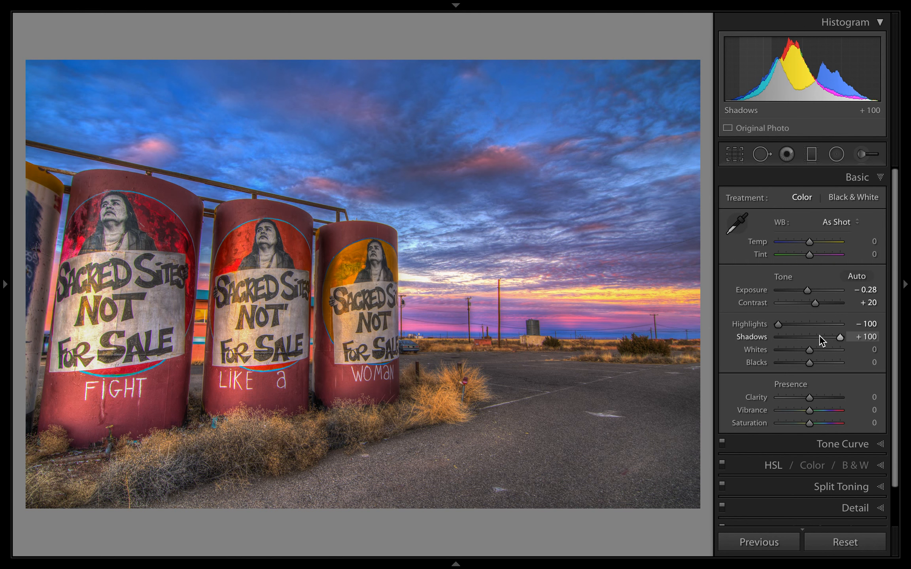
drag(820, 337, 859, 336)
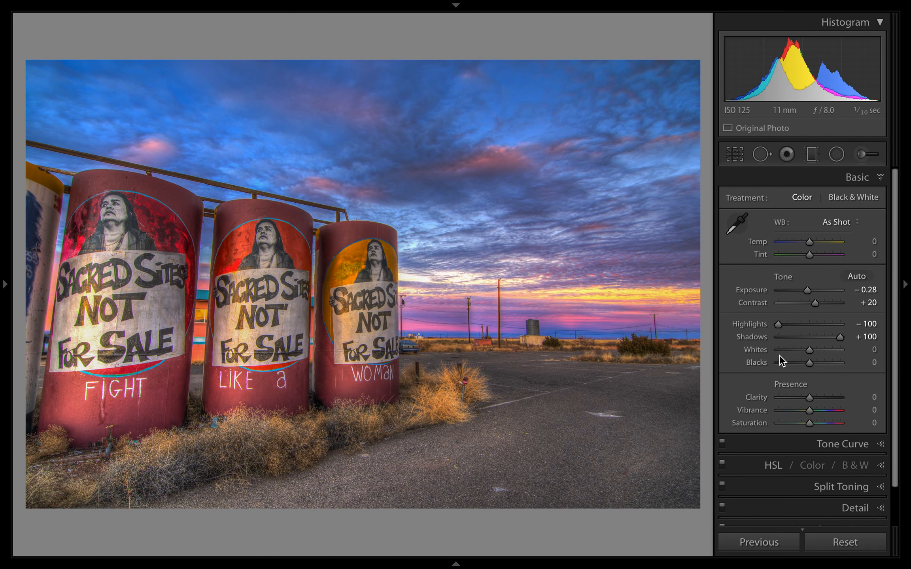
Try Whites at +100 with the clipping preview, inspect the bright sky up close, and reset Whites to 0.
key(alt)
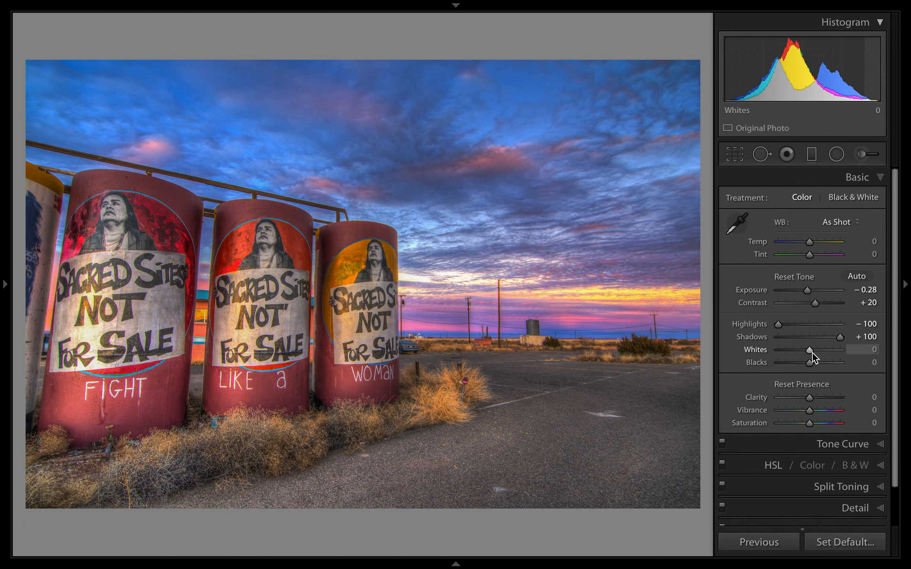
drag(810, 350, 844, 351)
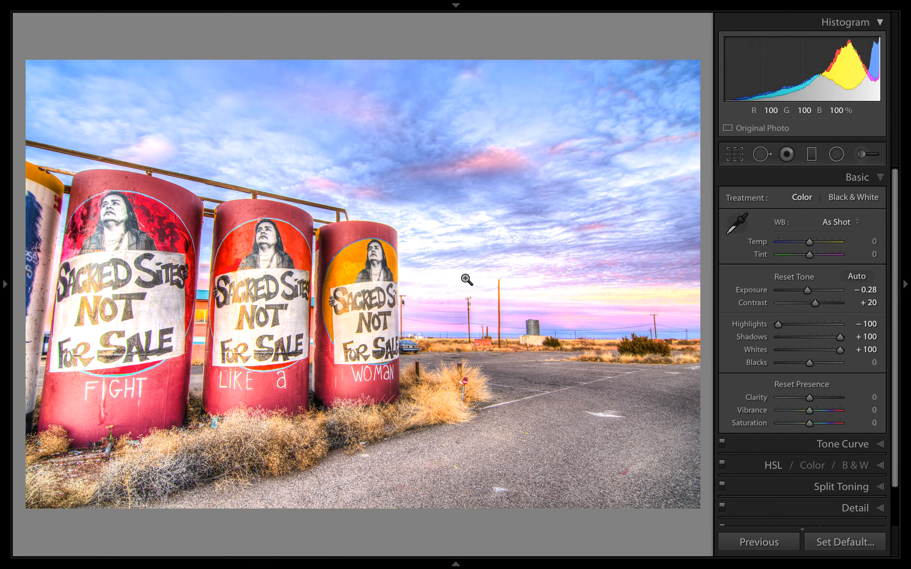
click(453, 280)
drag(464, 264, 367, 226)
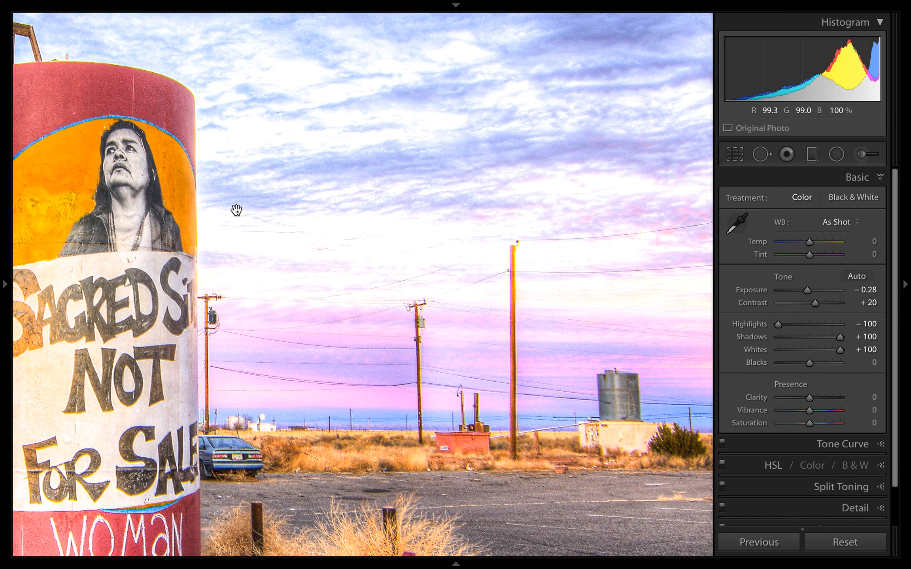
double_click(750, 346)
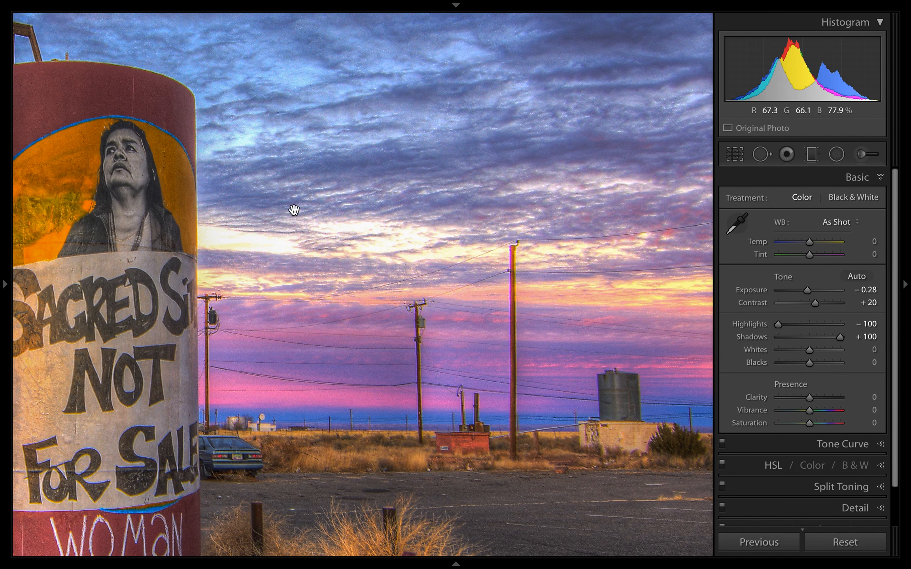
click(340, 296)
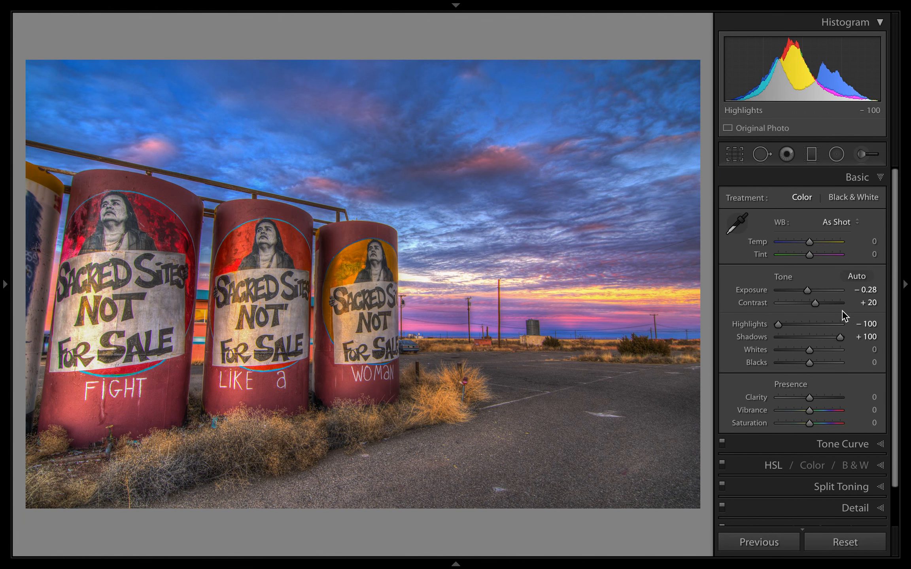
Set Whites to +22 using the clipping preview, and preview the Blacks clipping.
key(alt)
drag(809, 352, 815, 348)
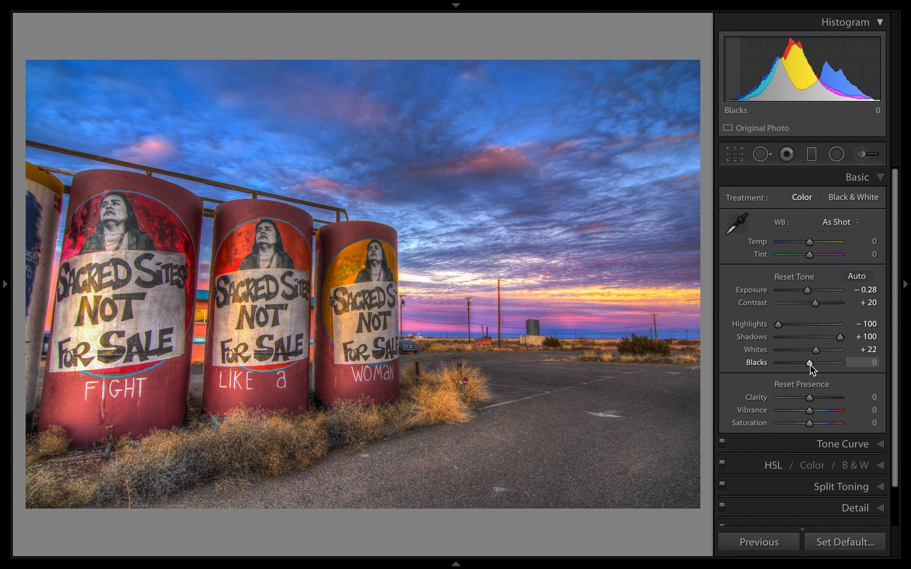
drag(809, 364, 809, 365)
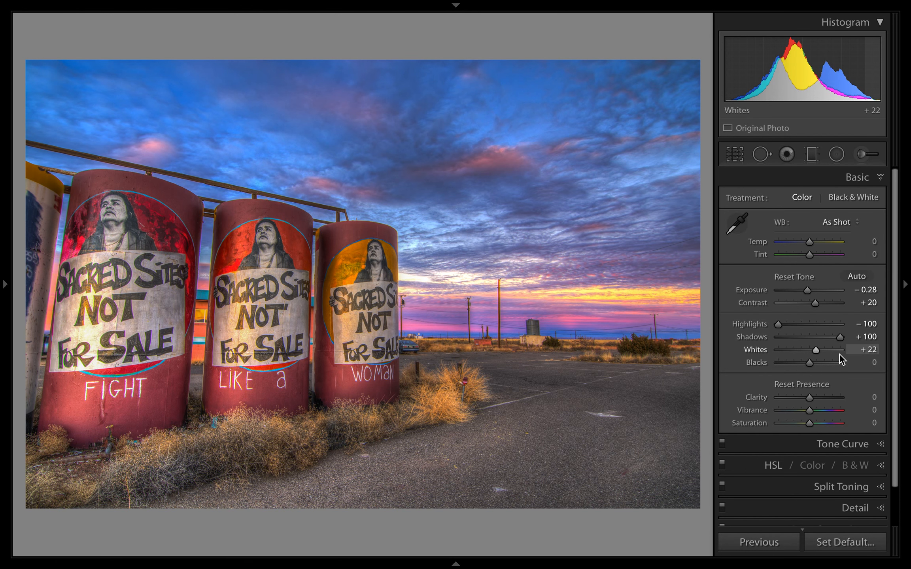
Set Blacks to −55 and inspect the dark gap between the second and third tanks up close.
drag(810, 364, 772, 368)
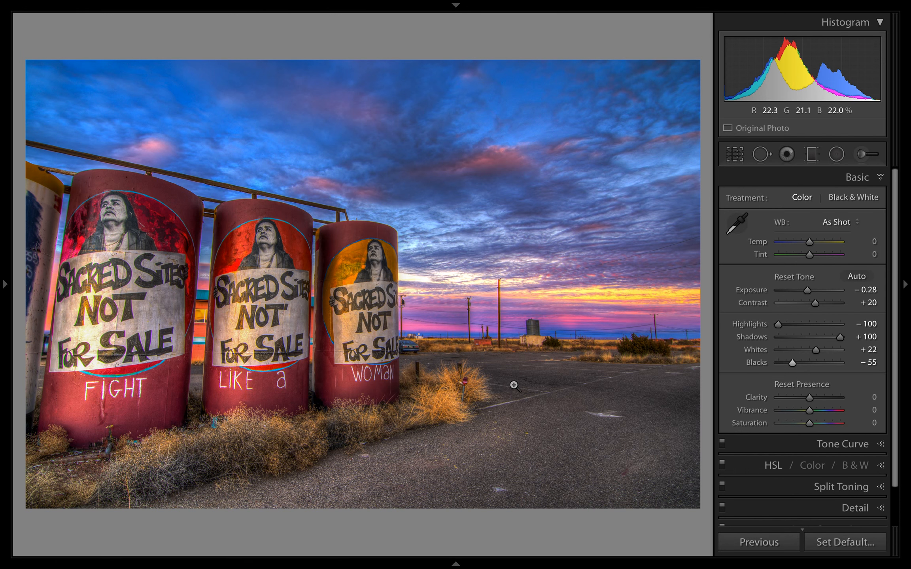
click(316, 401)
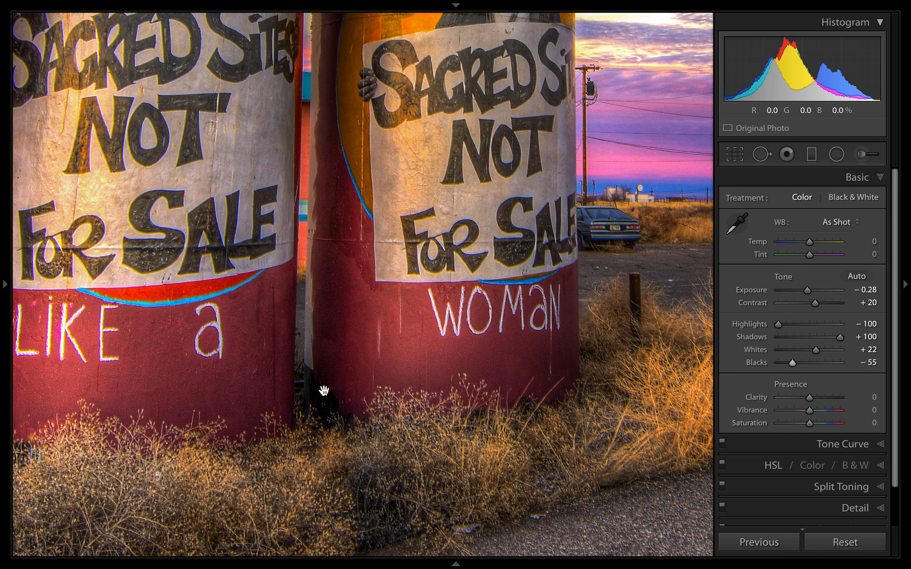
click(315, 401)
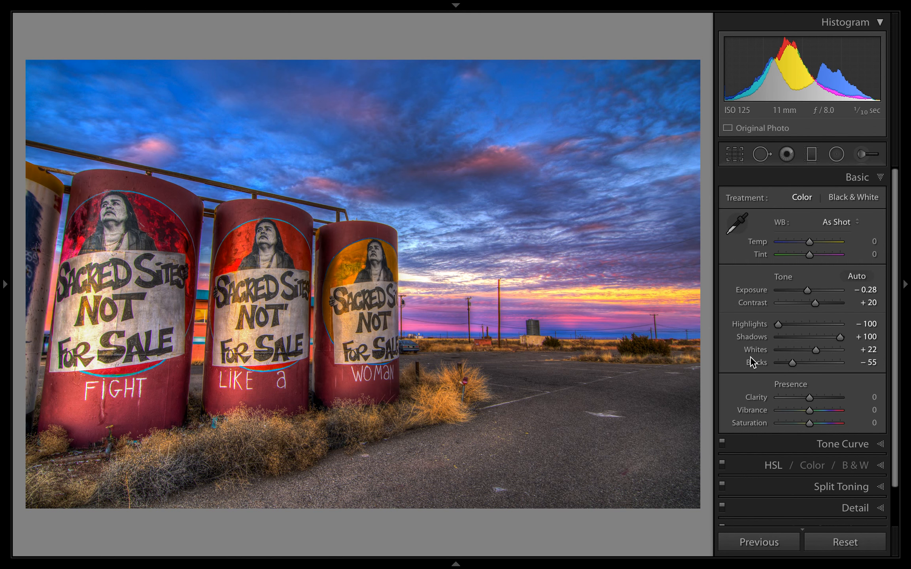
Try Exposure at +4.43 and +2.85 while toggling the clipping warnings, and reset Exposure to 0.
key(j)
drag(807, 290, 836, 290)
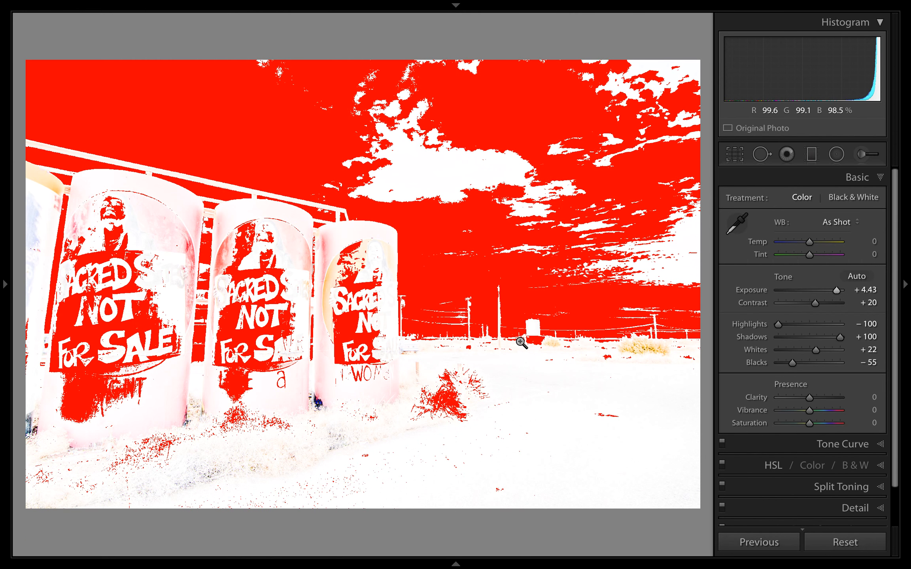
key(j)
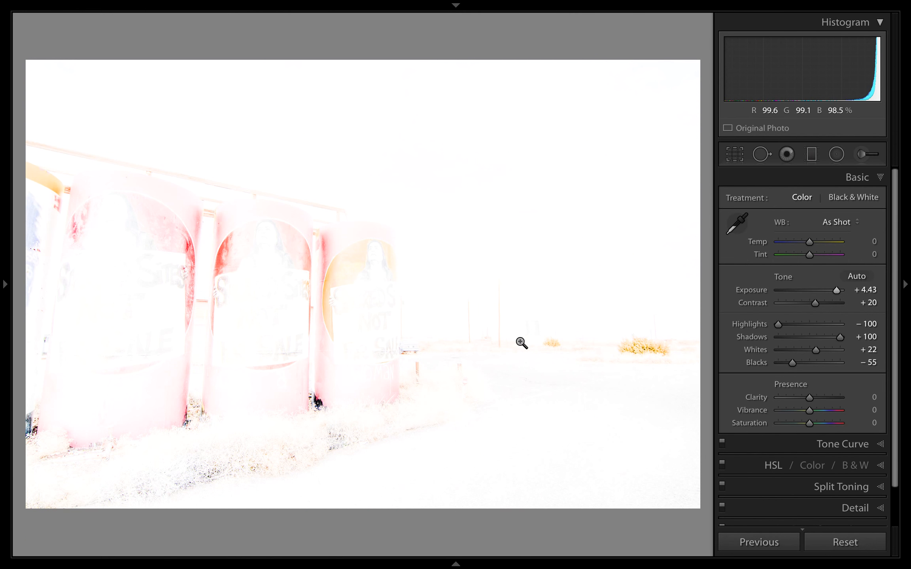
key(j)
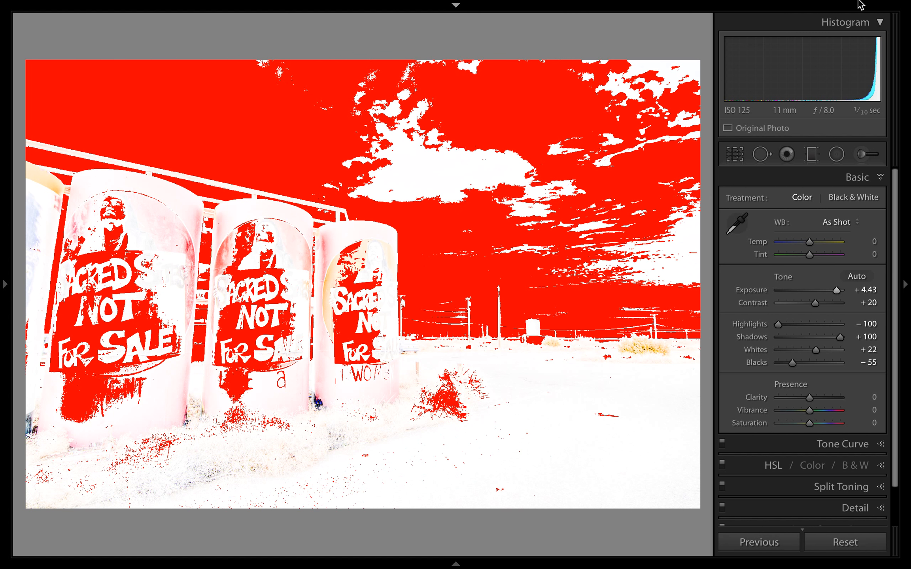
drag(813, 290, 828, 291)
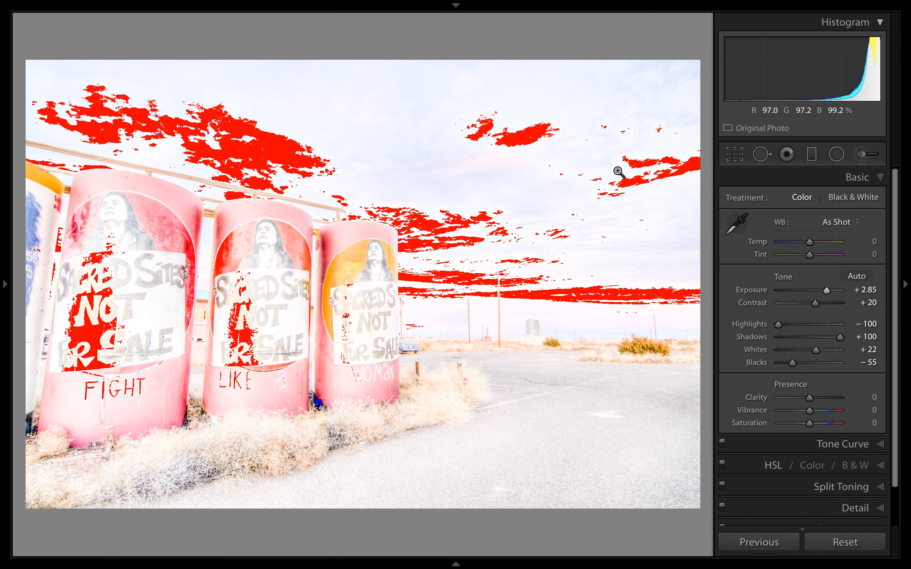
key(j)
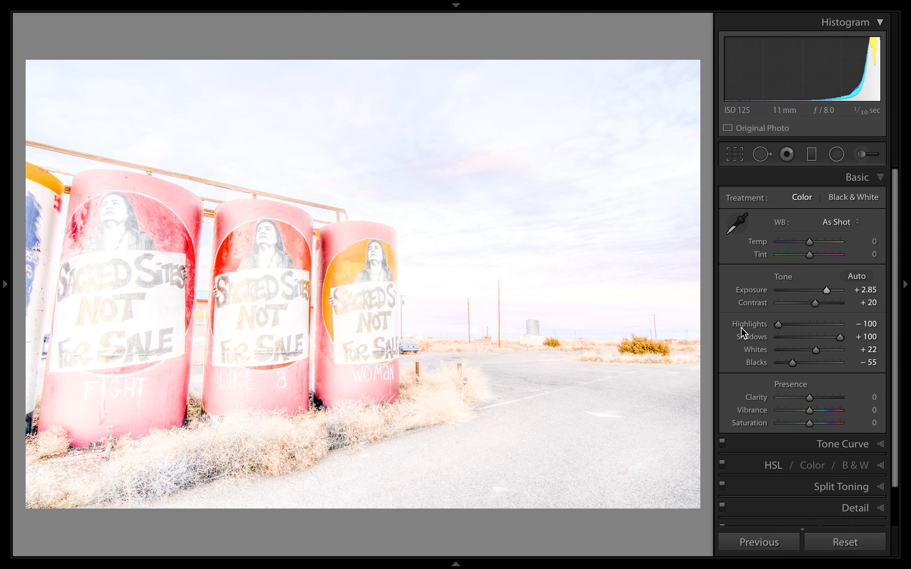
click(753, 290)
double_click(753, 289)
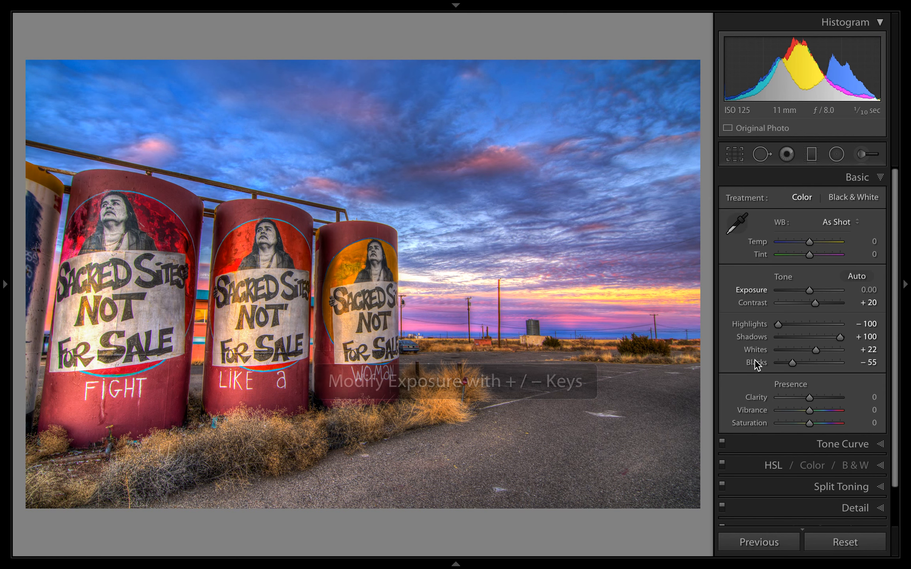
Show the clipping warnings, try Whites at +42, and lower Whites to +17.
click(757, 349)
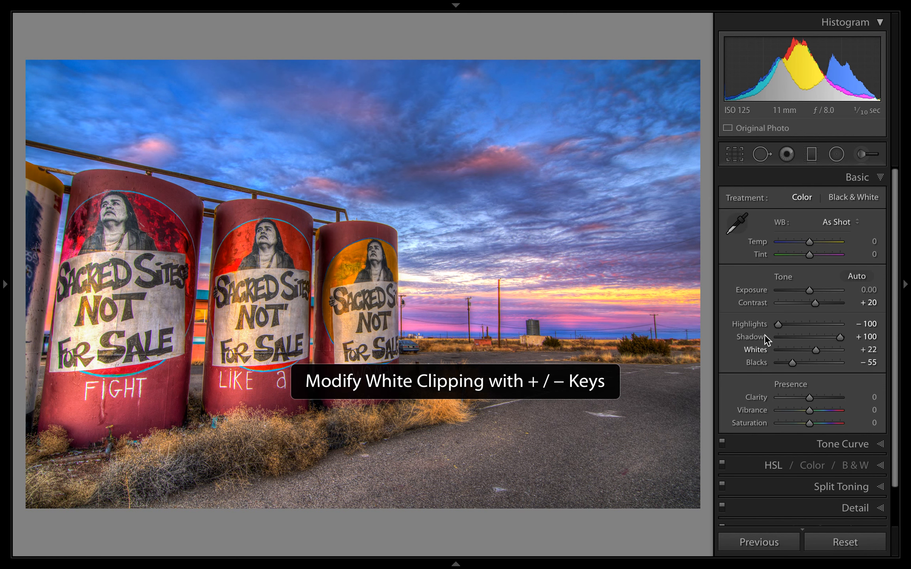
key(j)
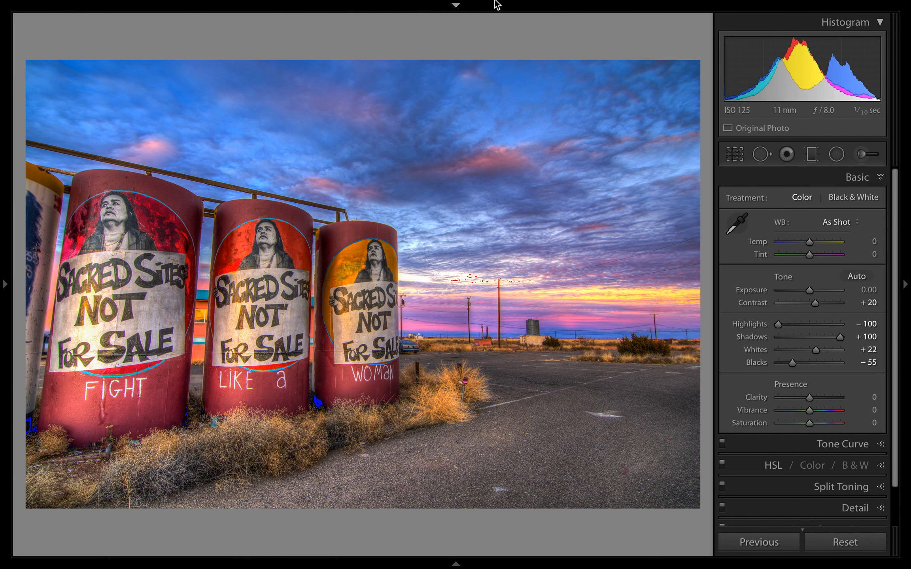
click(763, 351)
key(shift+equal)
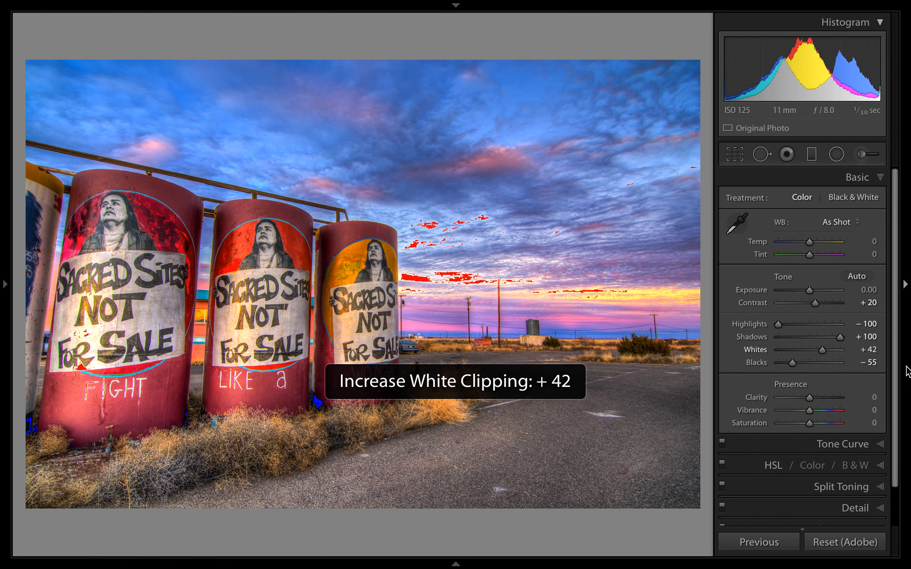
key(shift+equal)
key(minus)
key(minus)
key(minus)
key(minus)
key(minus)
key(minus)
key(minus)
key(minus)
key(minus)
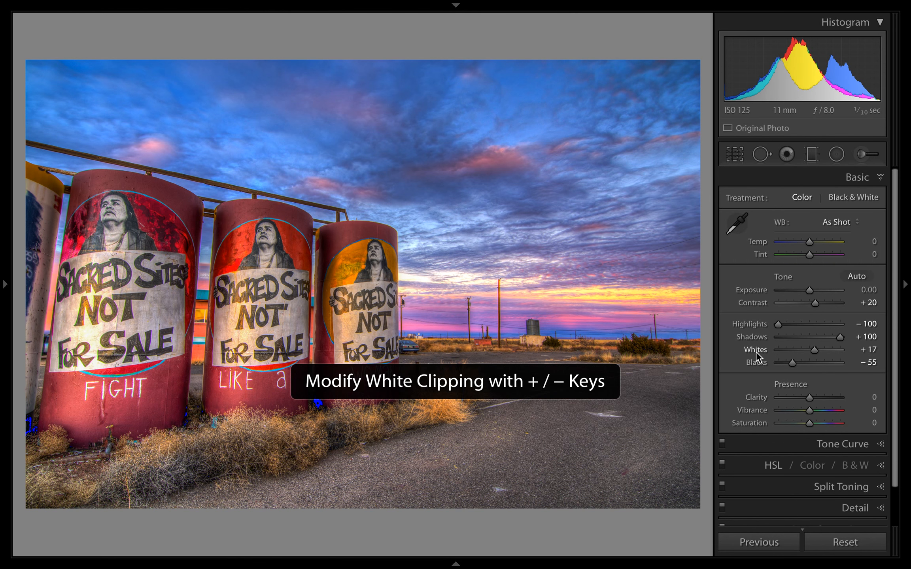
Try Whites at −83 in small increments, and set Whites to +20.
key(minus)
key(minus)
key(minus)
key(minus)
key(minus)
key(minus)
key(minus)
key(minus)
key(minus)
key(minus)
key(minus)
key(minus)
key(minus)
key(minus)
key(minus)
key(minus)
key(minus)
key(minus)
key(minus)
key(minus)
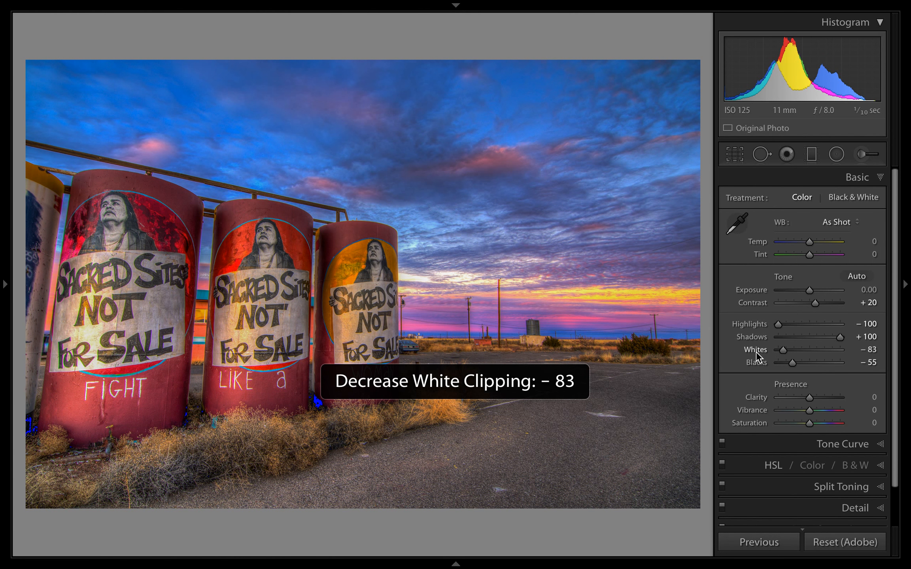
key(minus)
key(minus)
key(minus)
key(minus)
key(plus)
key(plus)
key(plus)
key(plus)
key(plus)
key(plus)
key(plus)
key(plus)
key(plus)
key(plus)
key(plus)
key(plus)
key(plus)
key(plus)
key(plus)
key(plus)
key(plus)
key(plus)
key(plus)
key(plus)
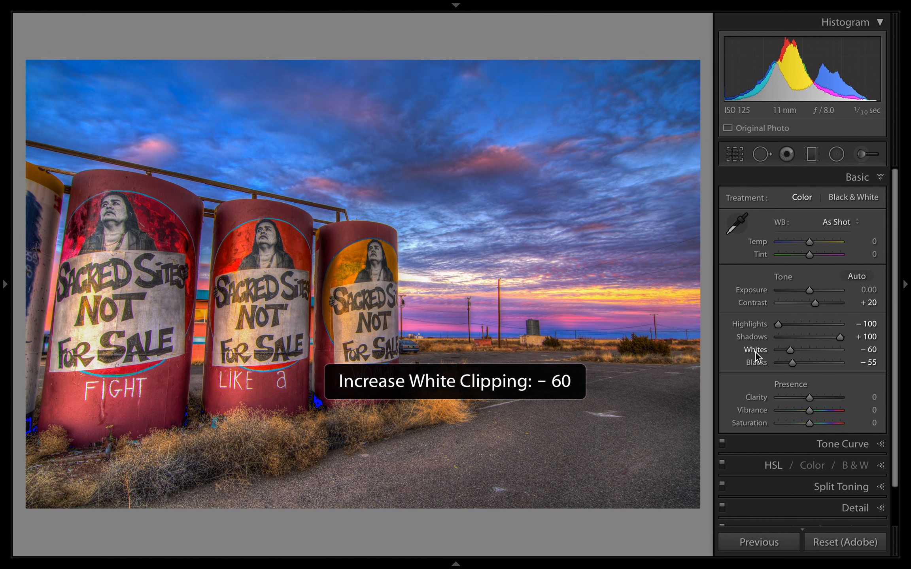
key(plus)
key(plus)
key(plus)
key(plus)
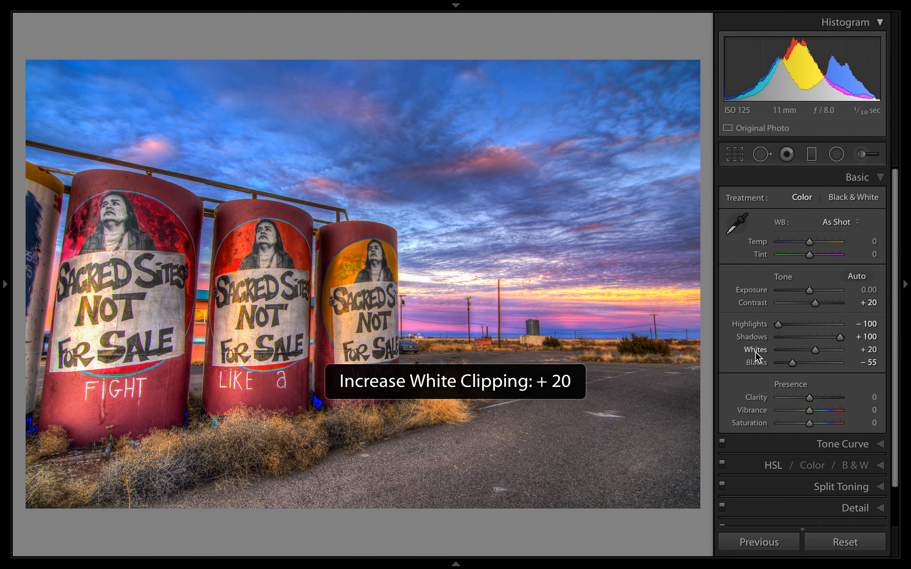
key(plus)
key(plus)
key(plus)
key(minus)
key(minus)
key(minus)
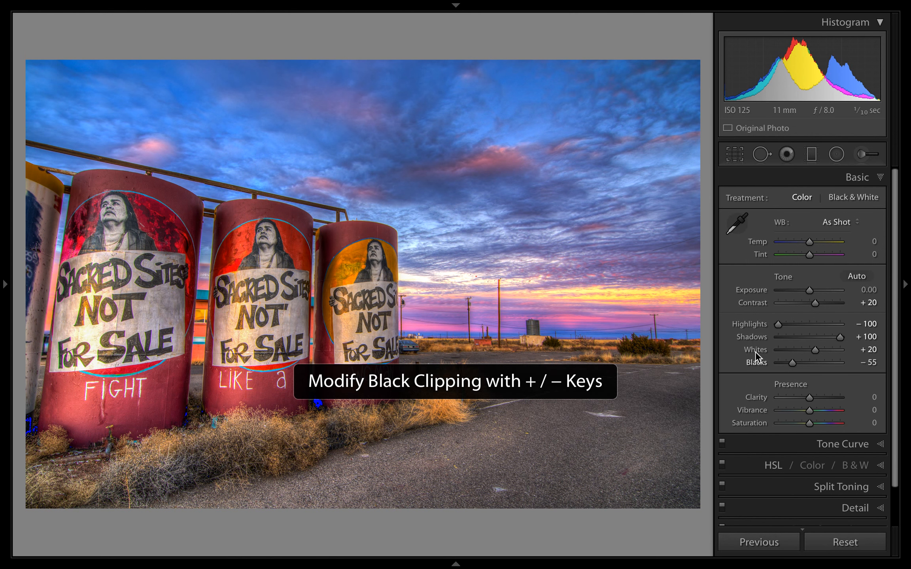
Raise Blacks in small increments through −15 to 0 with the clipping warnings shown.
key(plus)
key(plus)
key(plus)
key(plus)
key(plus)
key(plus)
key(plus)
key(plus)
key(plus)
key(plus)
key(plus)
key(plus)
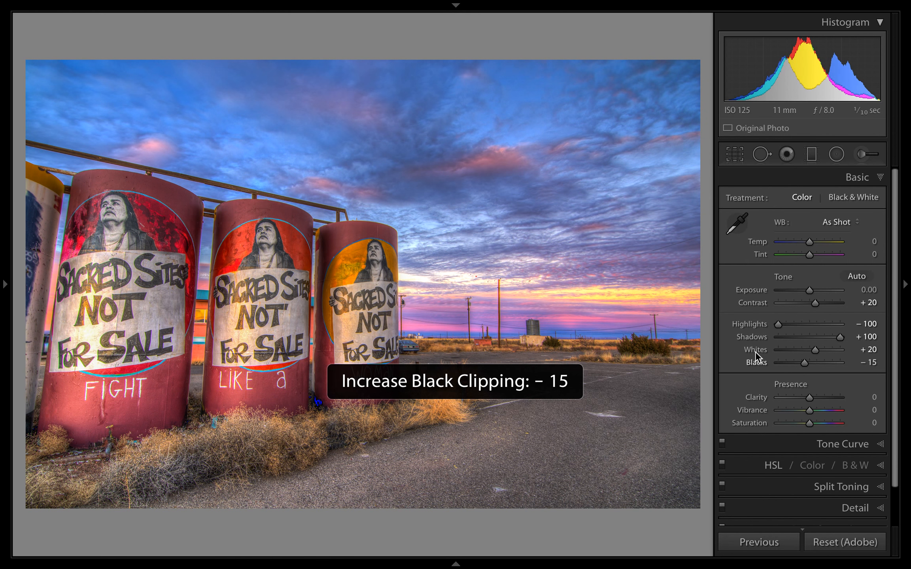
key(plus)
key(plus)
key(plus)
key(plus)
key(minus)
key(minus)
key(minus)
key(minus)
key(minus)
key(minus)
key(plus)
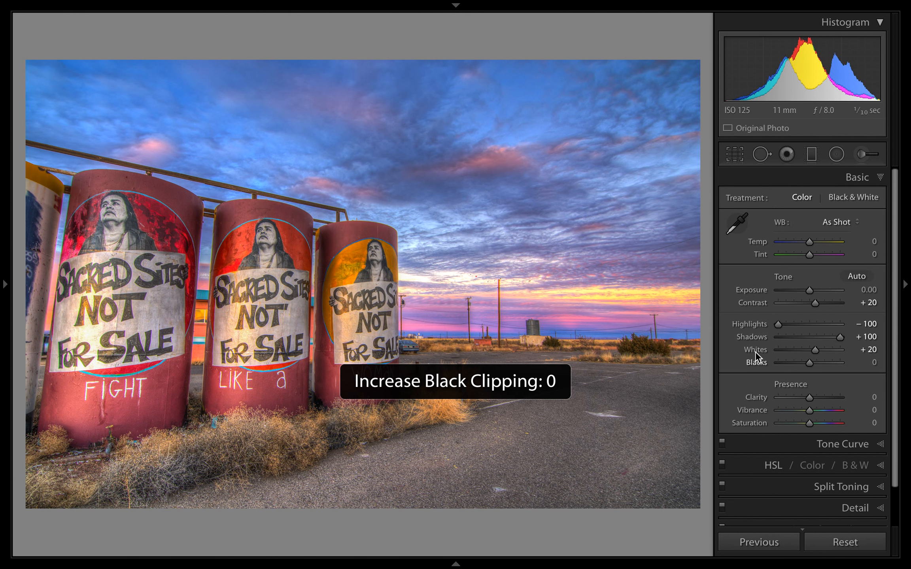
Set Blacks to −50 after trying −80 in larger increments, and hide the clipping warnings.
key(shift+minus)
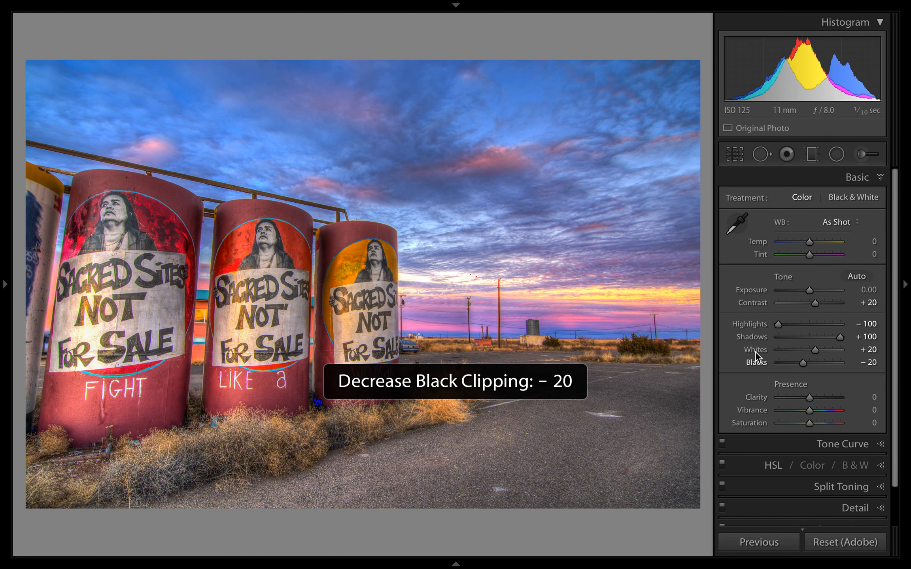
key(shift+minus)
key(shift+minus)
key(shift+minus)
key(shift+minus)
key(shift+plus)
key(shift+plus)
key(shift+minus)
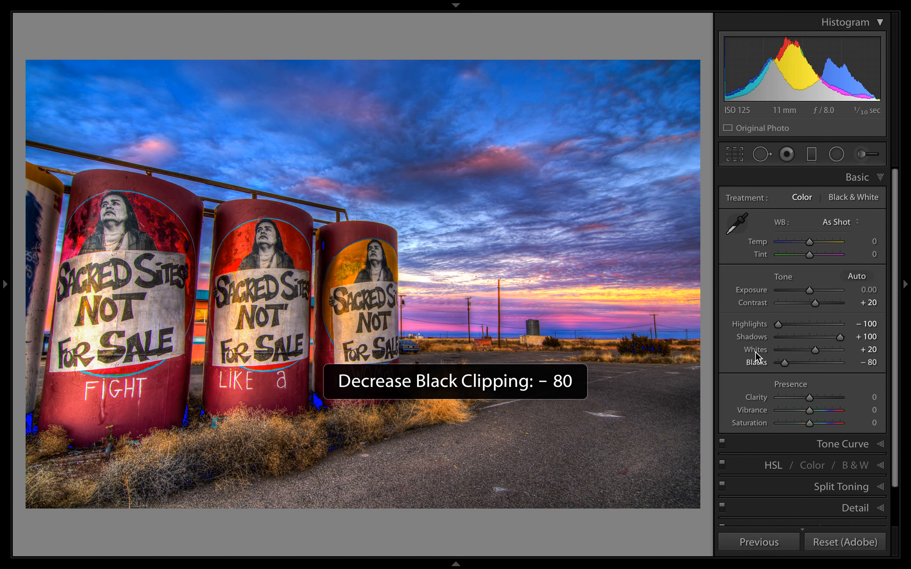
key(shift+plus)
key(minus)
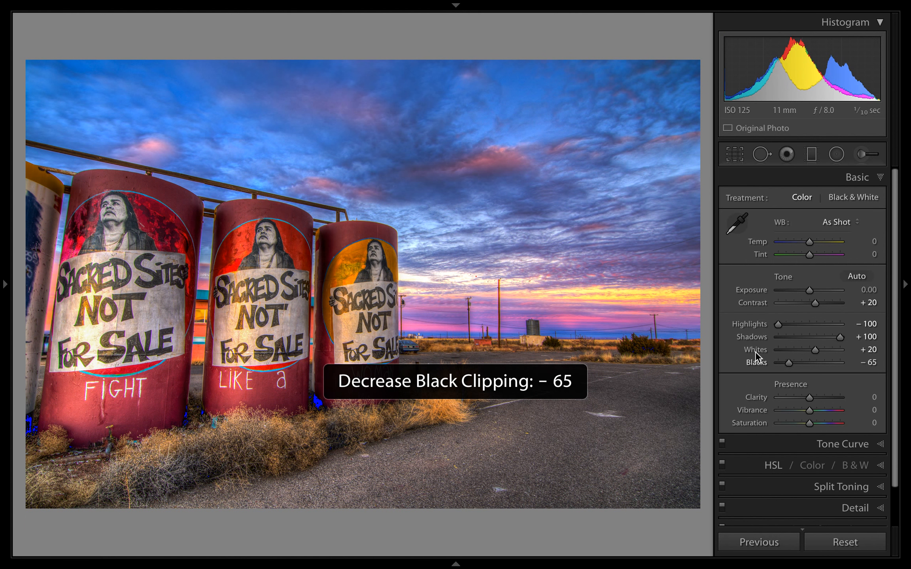
key(minus)
key(plus)
key(plus)
key(plus)
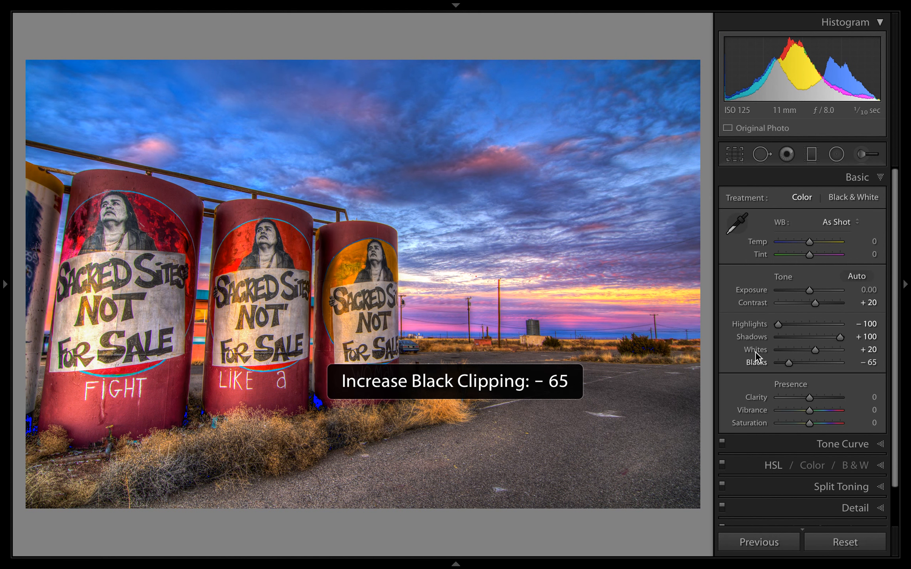
key(plus)
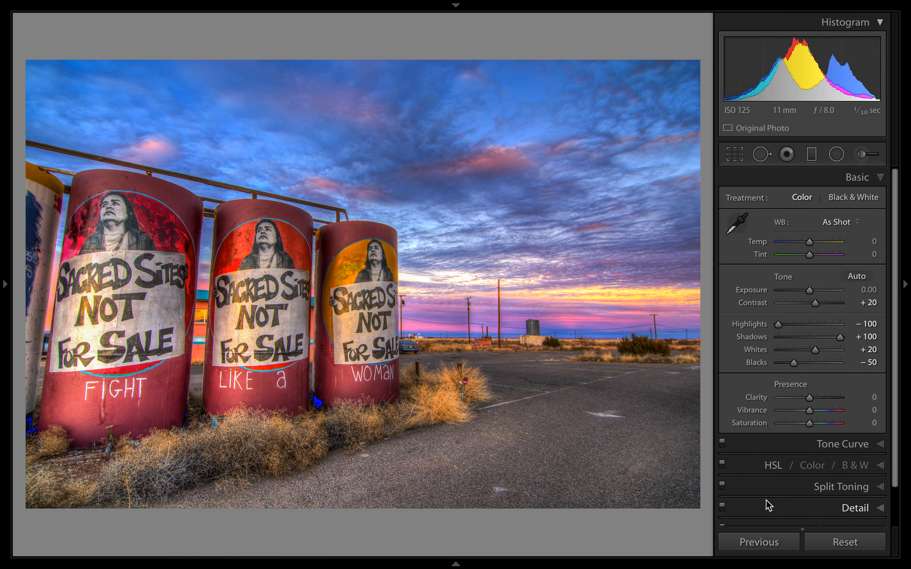
key(j)
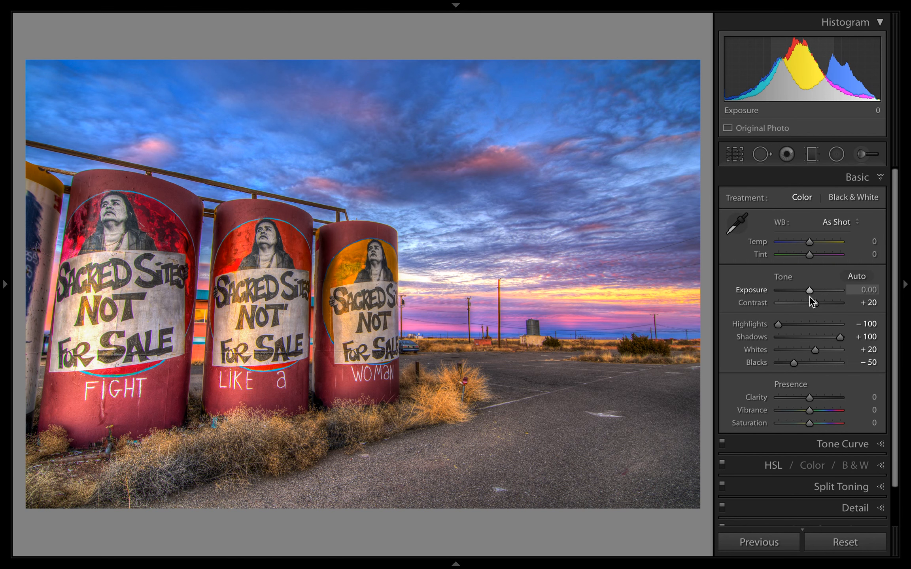
Try Contrast at +40 and set it to +30.
click(749, 304)
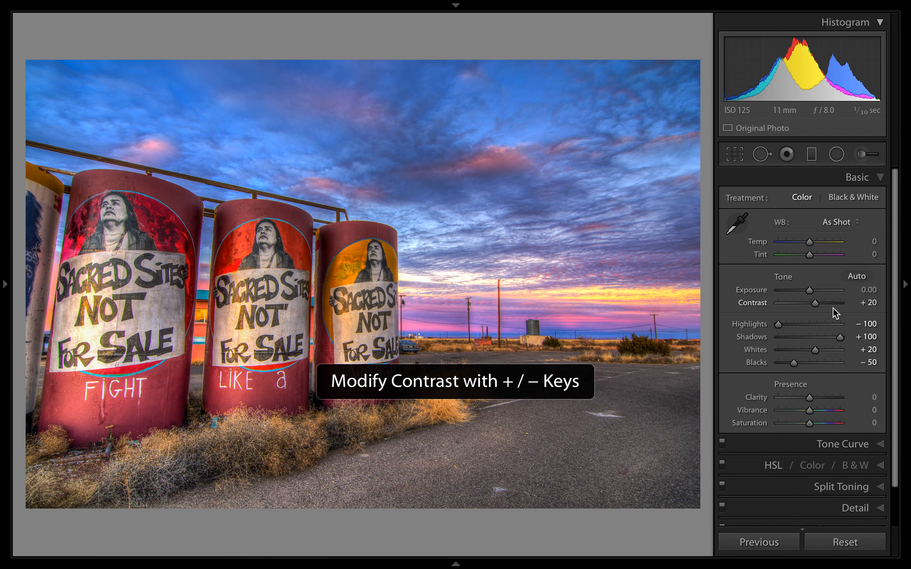
key(plus)
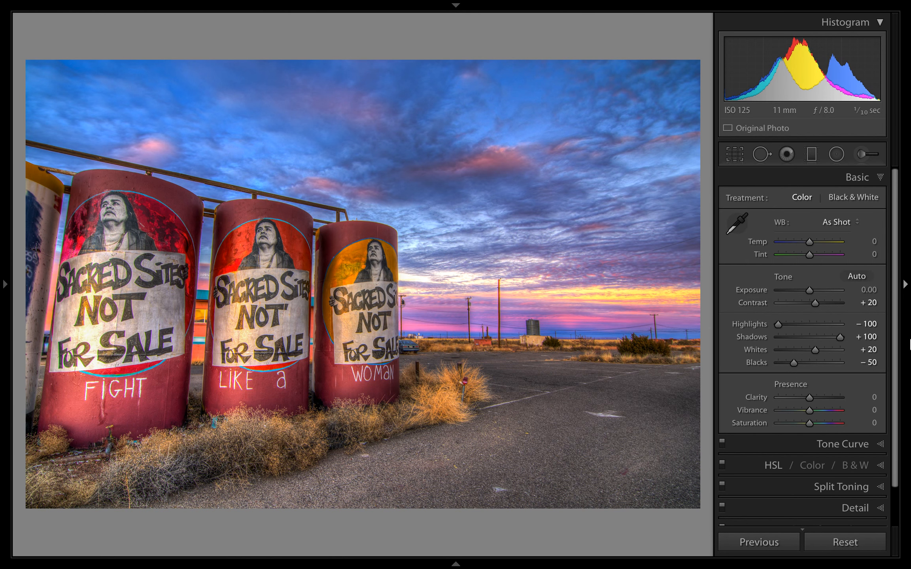
key(minus)
key(plus)
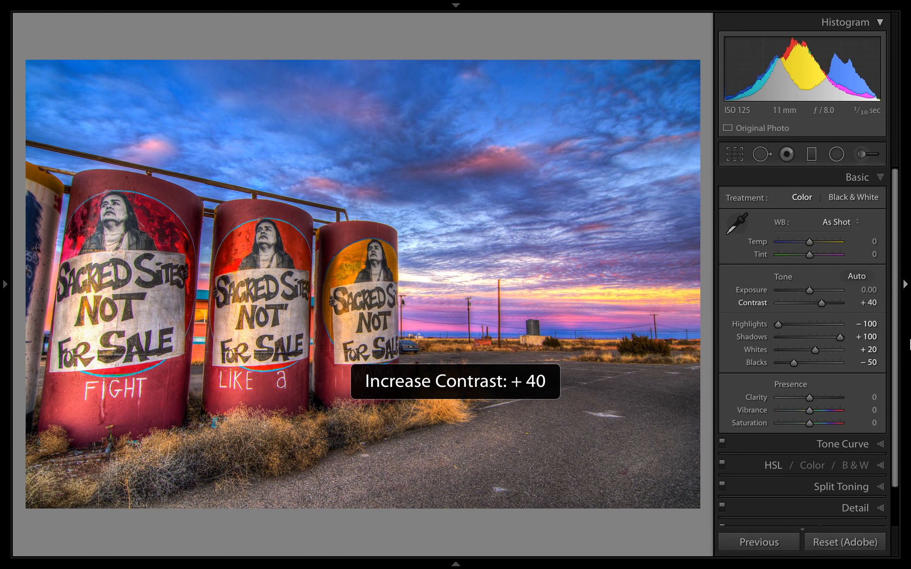
key(minus)
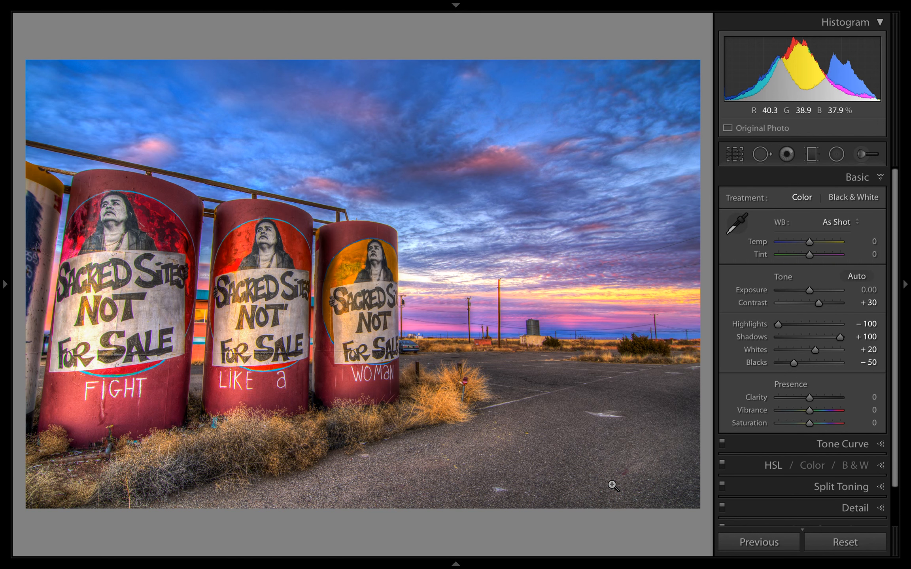
Raise Clarity in small increments to +100.
click(758, 397)
click(751, 395)
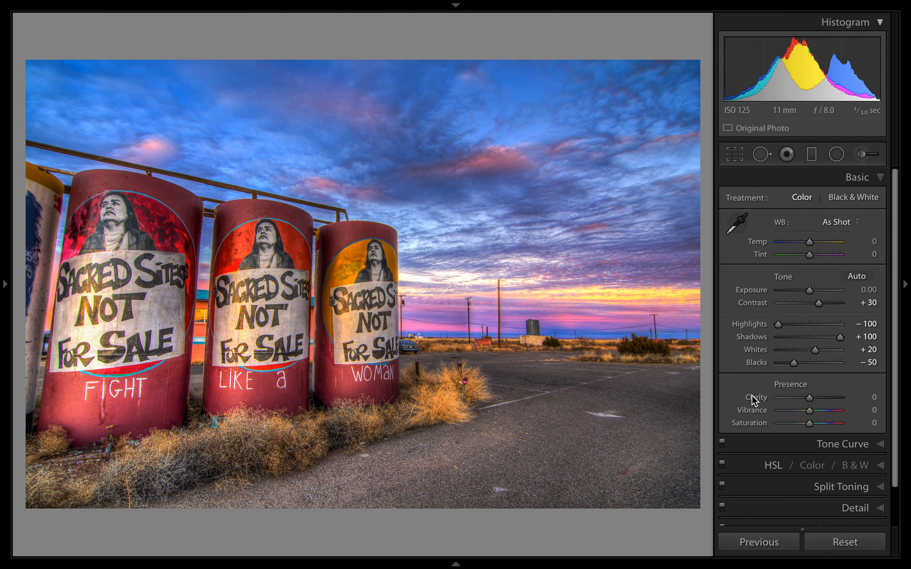
key(plus)
key(plus)
key(plus)
key(plus)
key(plus)
key(plus)
key(plus)
key(plus)
key(plus)
key(plus)
key(plus)
key(plus)
key(plus)
key(plus)
key(plus)
key(plus)
key(plus)
key(plus)
key(plus)
key(plus)
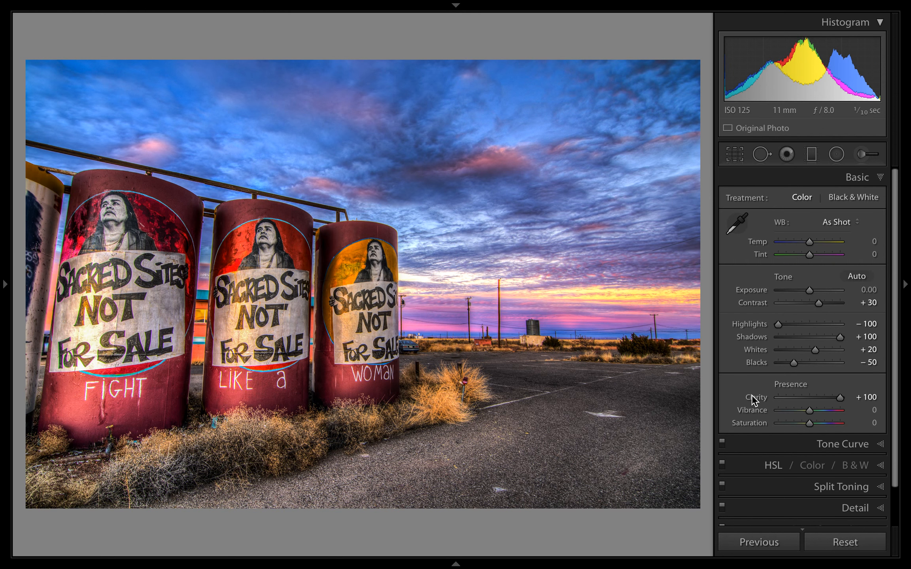
Lower Clarity in larger increments to −100.
key(shift)
key(shift+minus)
key(shift+minus)
key(shift+minus)
key(shift+minus)
key(shift+minus)
key(shift+minus)
key(shift+minus)
key(shift+minus)
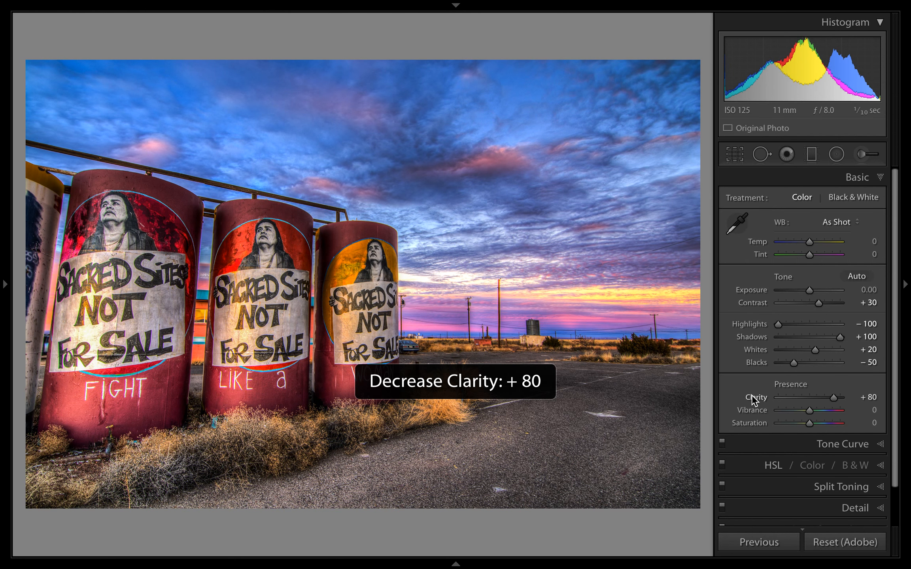
key(shift+minus)
key(shift+minus)
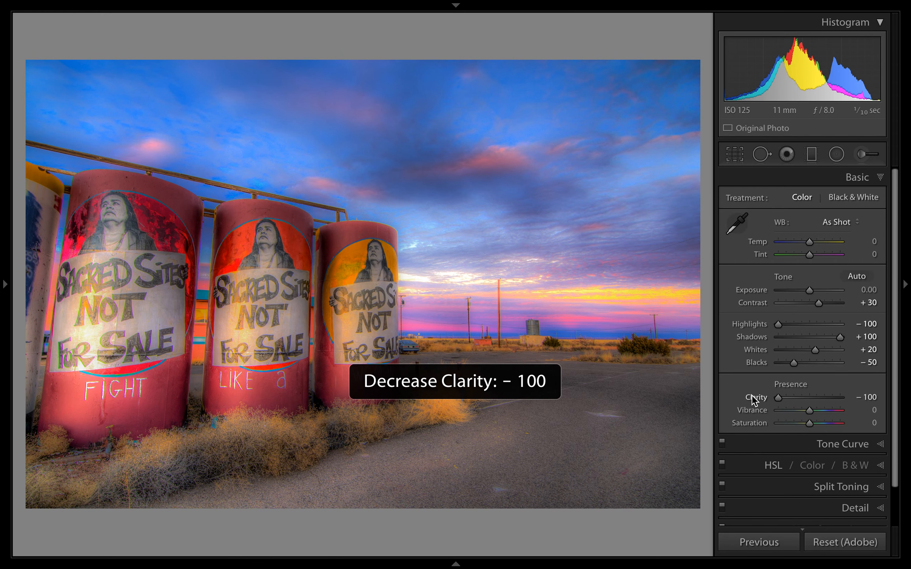
Raise Clarity in larger increments to +20, stepping back down to −60 on the way.
key(shift+equal)
key(shift+equal)
key(shift+equal)
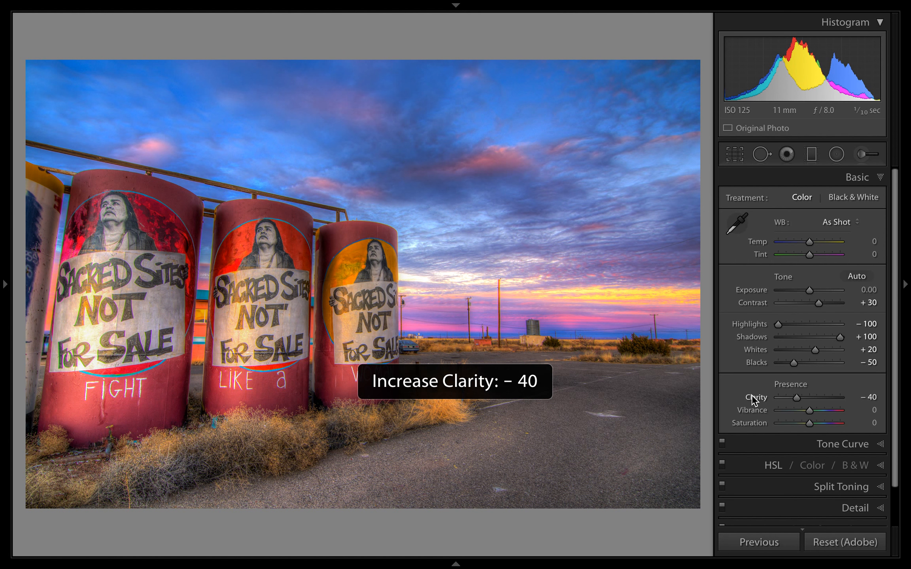
key(shift+minus)
key(shift+minus)
key(shift+minus)
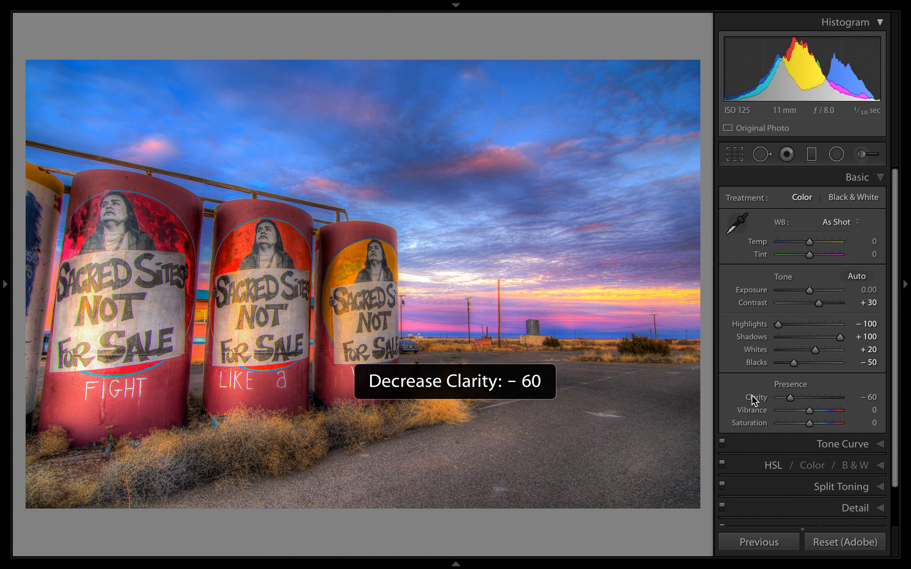
key(shift+equal)
key(shift+equal)
key(shift+equal)
key(shift+equal)
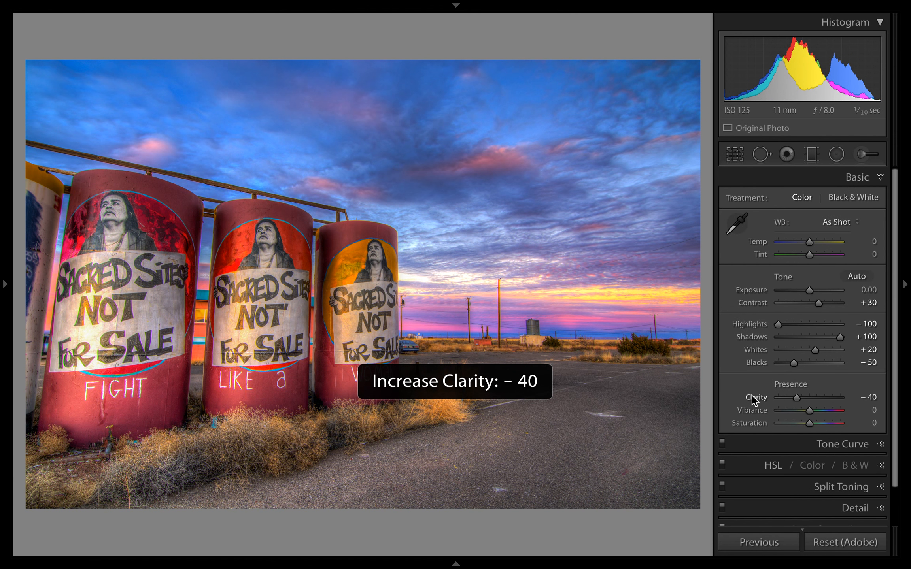
key(shift+equal)
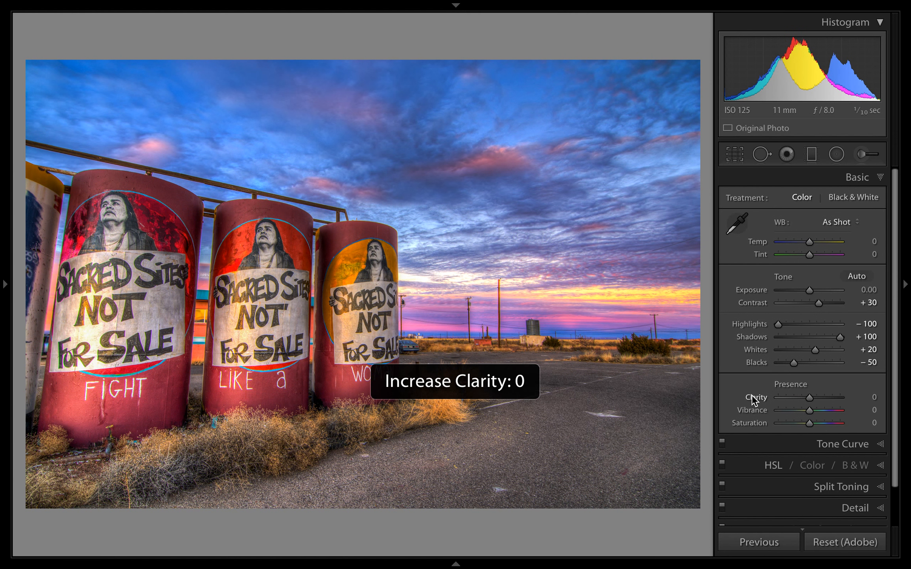
key(shift+equal)
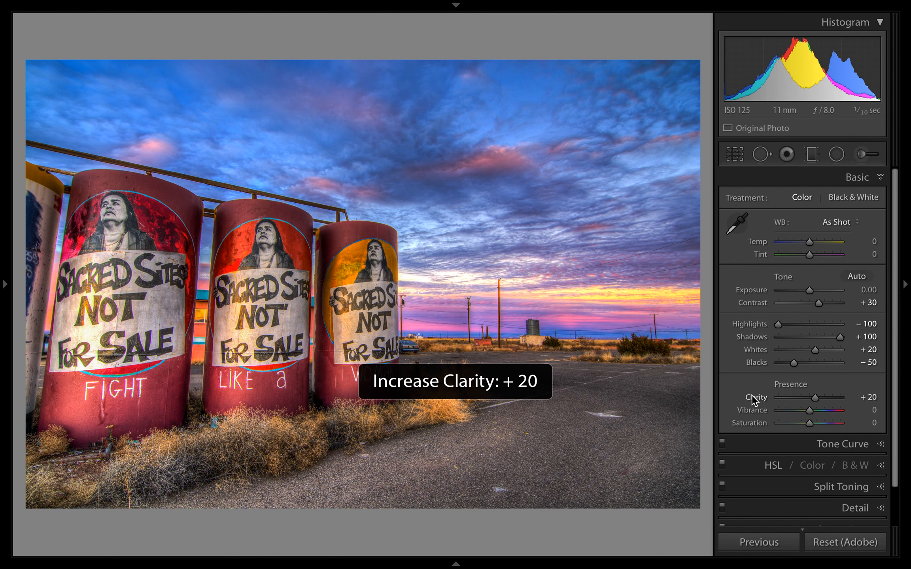
Compare Clarity at +20 and +40, and set it to +30.
key(minus)
key(shift+equal)
key(shift+equal)
key(minus)
key(shift+equal)
key(minus)
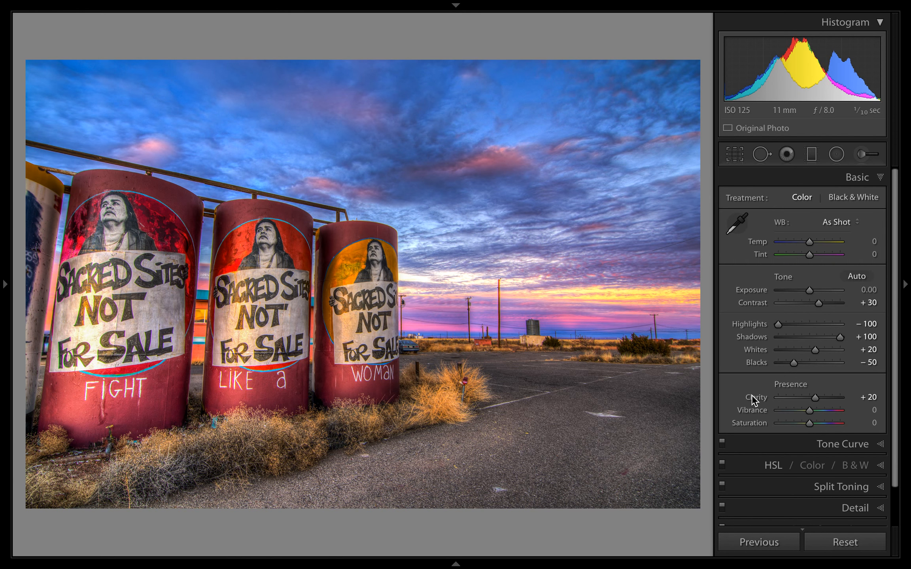
key(shift+equal)
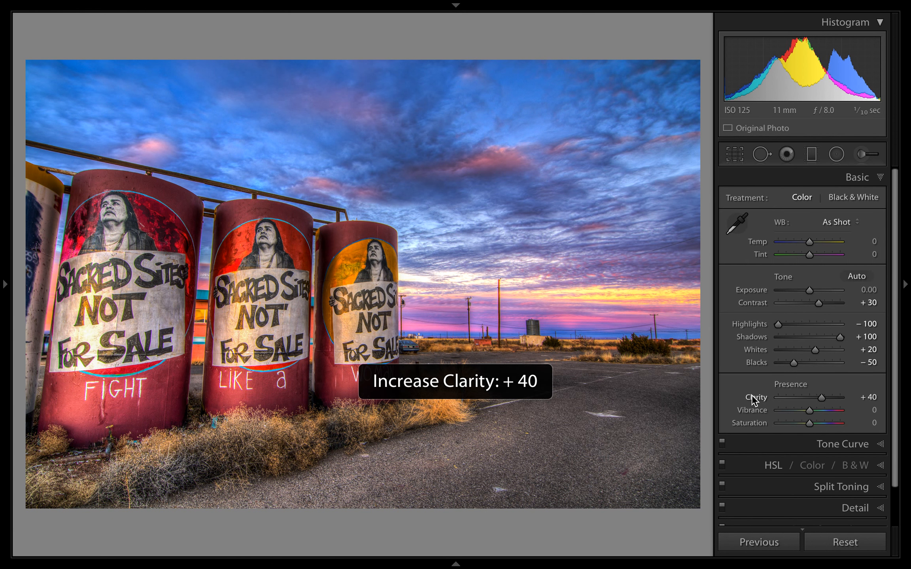
key(shift+minus)
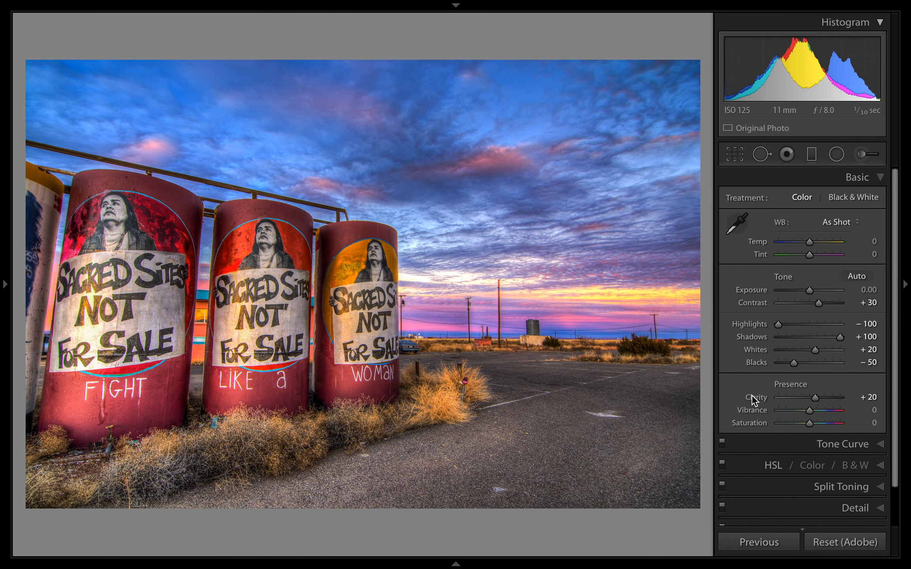
key(shift+equal)
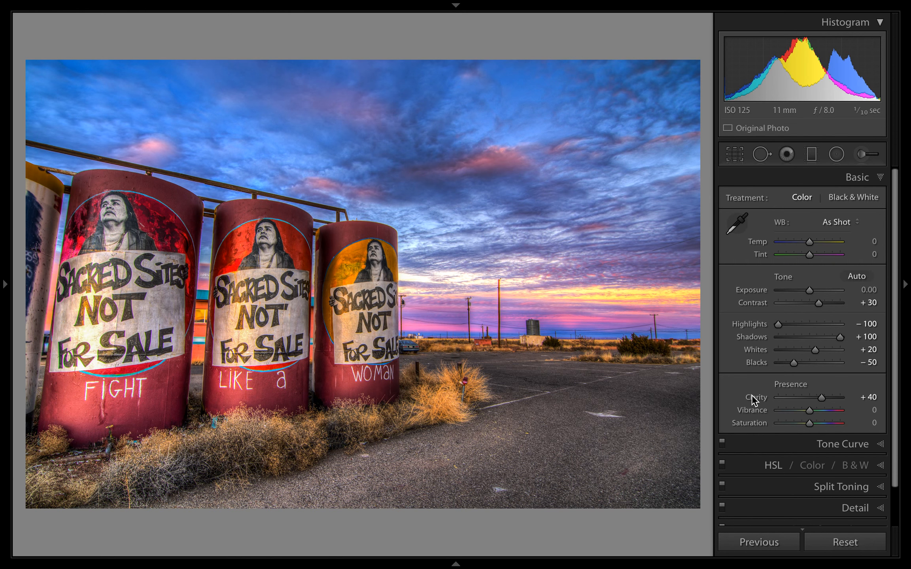
key(minus)
key(minus)
key(minus)
key(equal)
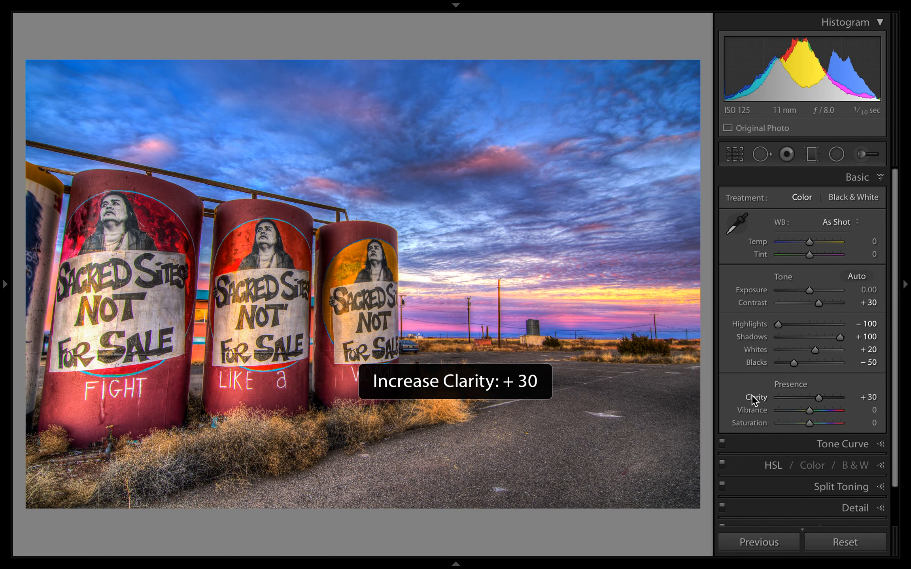
Try Vibrance at +100 in larger increments and reset it to 0.
key(period)
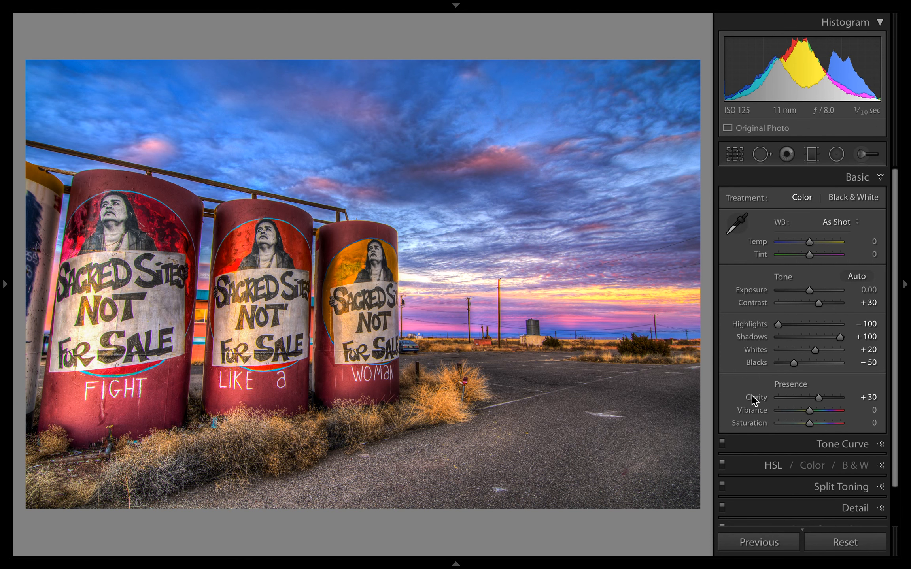
key(shift+equal)
key(shift+equal)
key(shift+equal)
key(shift+equal)
key(shift+equal)
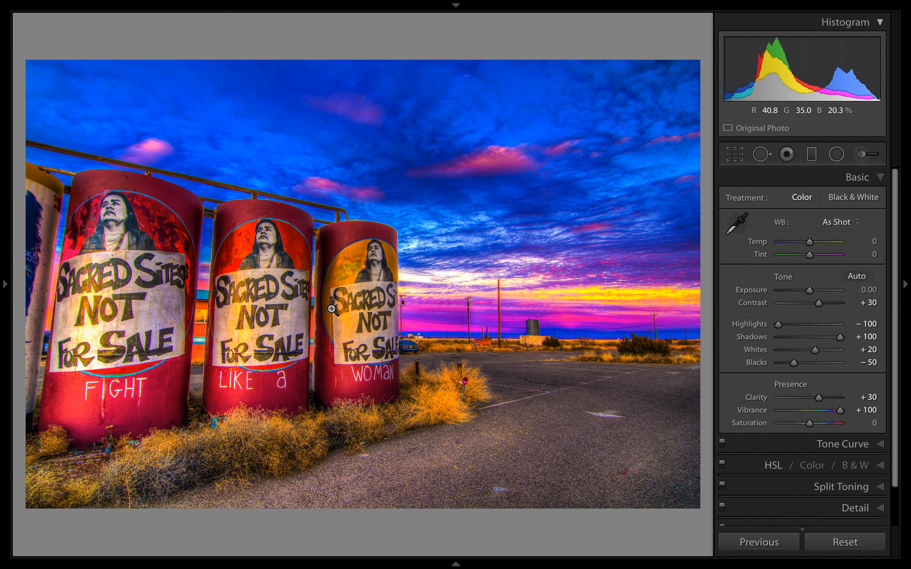
double_click(760, 409)
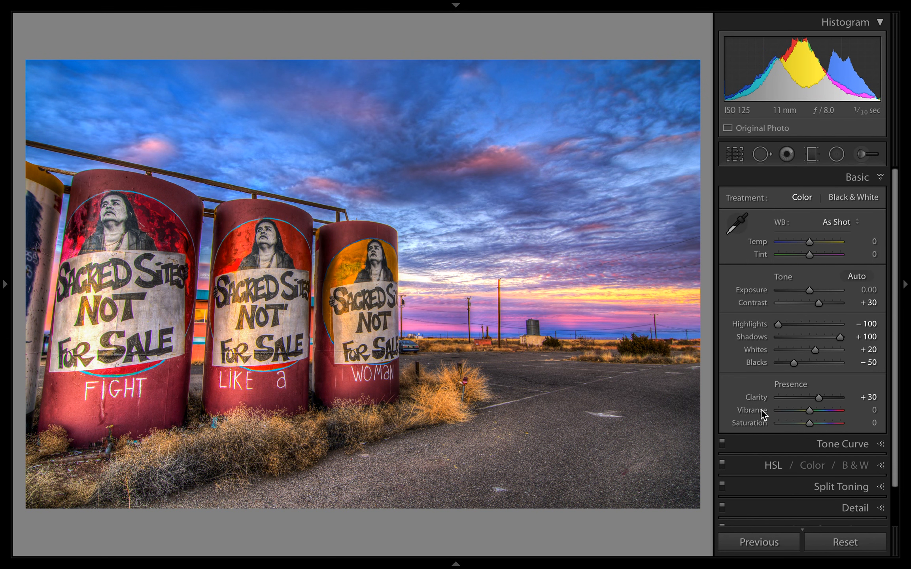
Raise Vibrance in larger increments to +60, comparing +20 and +40 on the way.
key(shift+equal)
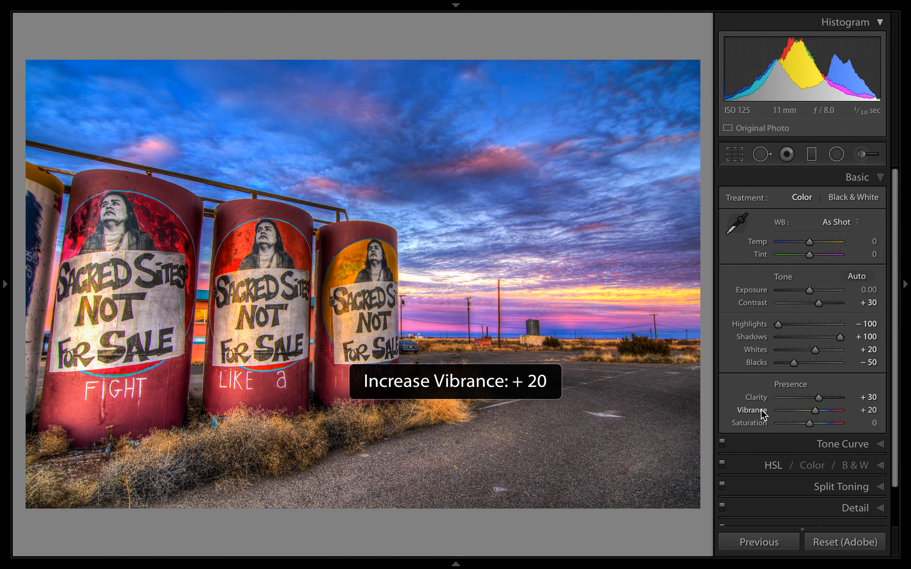
key(shift+equal)
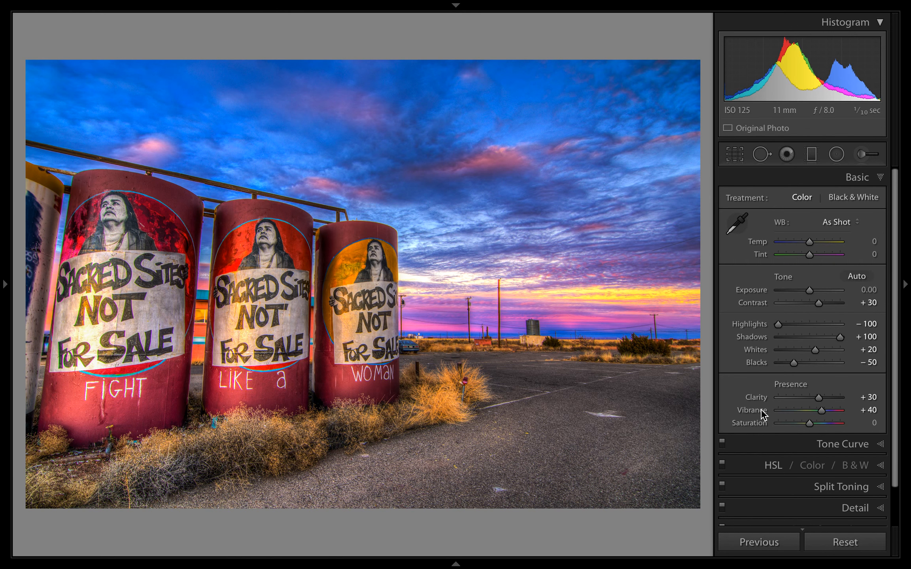
key(shift+minus)
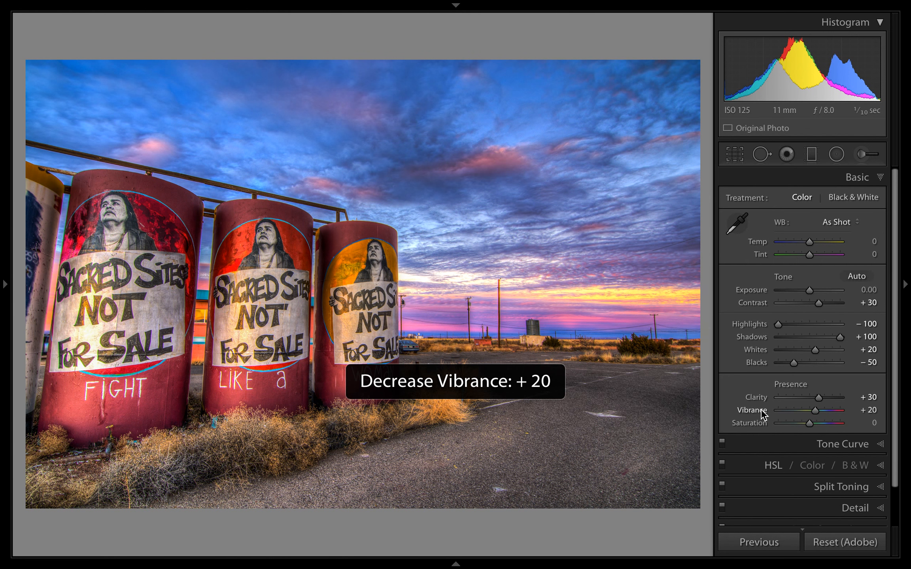
key(shift+minus)
key(shift+equal)
key(shift+equal)
key(shift+equal)
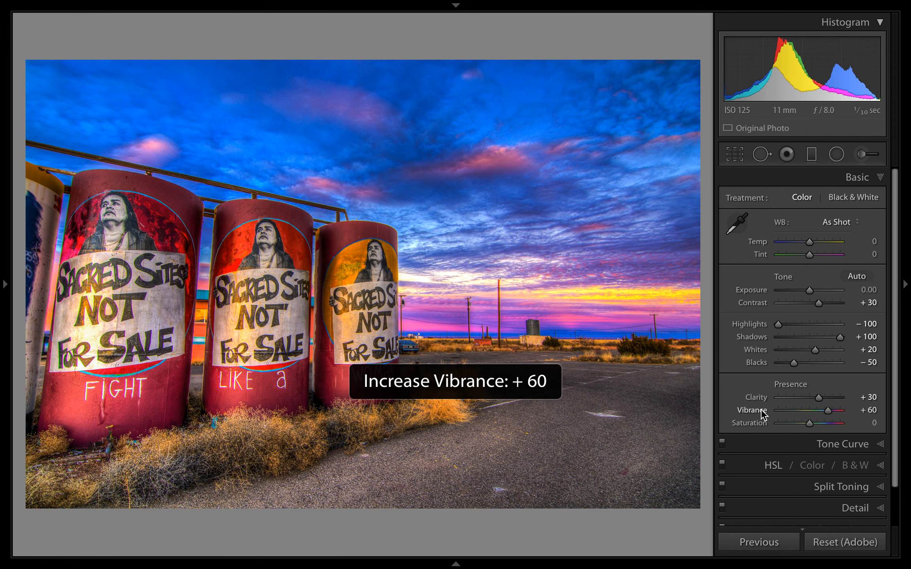
Lower Vibrance in small increments to +35.
key(shift+minus)
key(shift+equal)
key(minus)
key(minus)
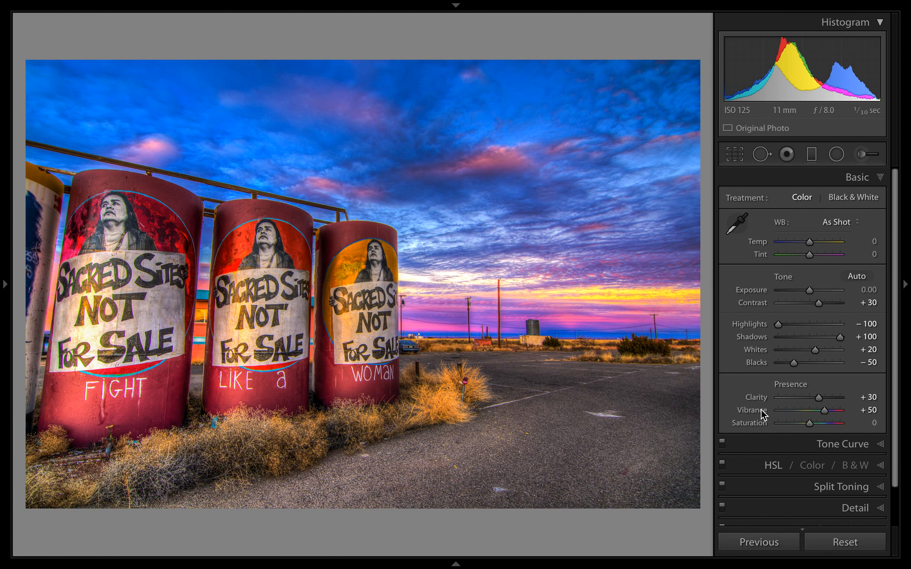
key(minus)
key(minus)
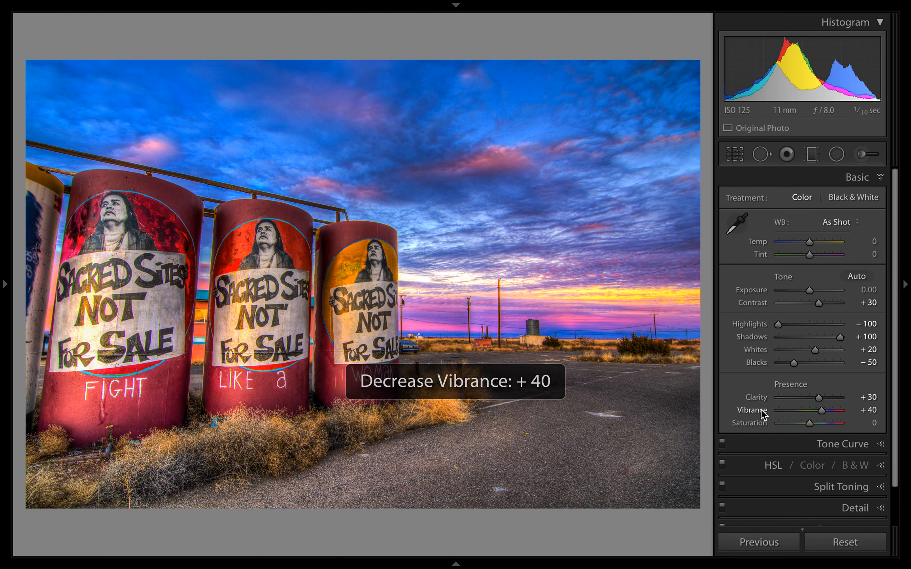
key(minus)
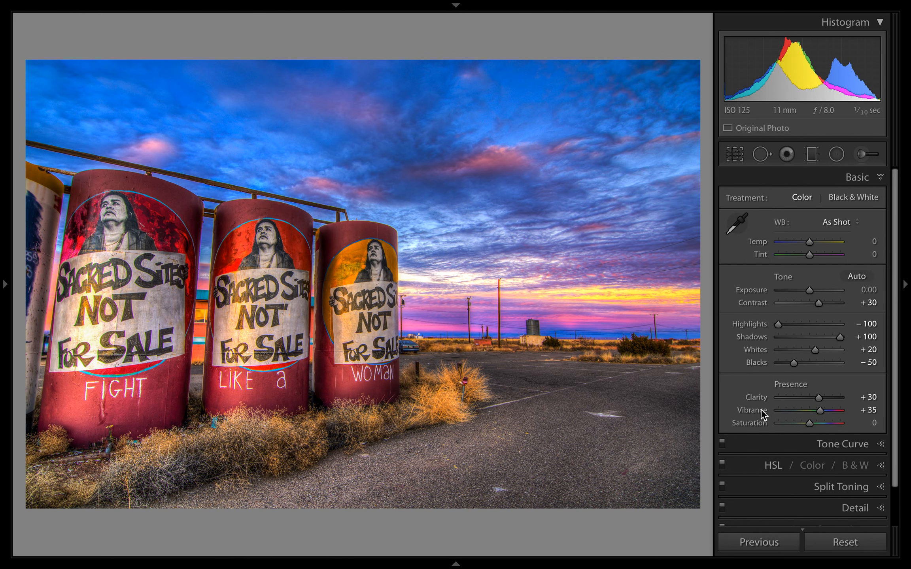
Try Saturation at +100 in larger increments and return it to 0.
key(period)
key(shift+equal)
key(shift+equal)
key(shift+equal)
key(shift+equal)
key(shift+equal)
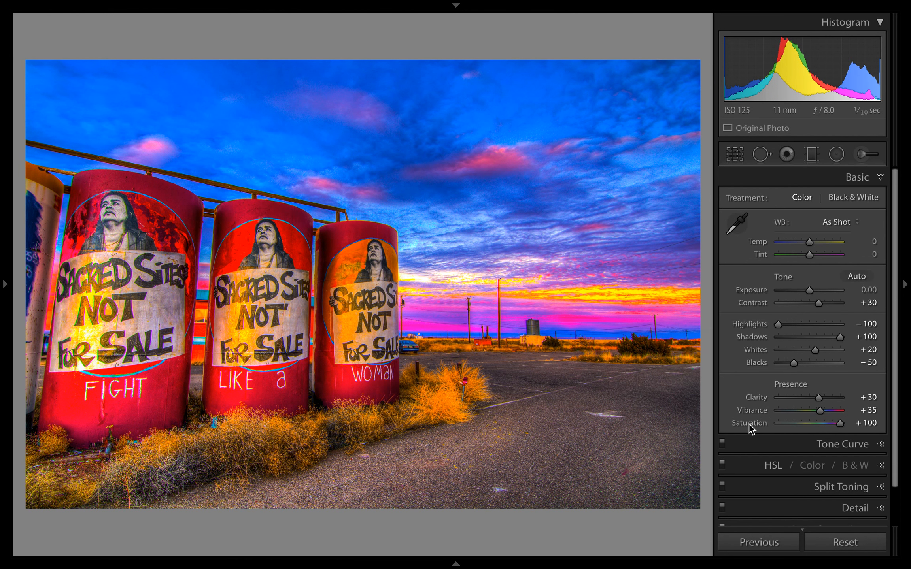
key(super+z)
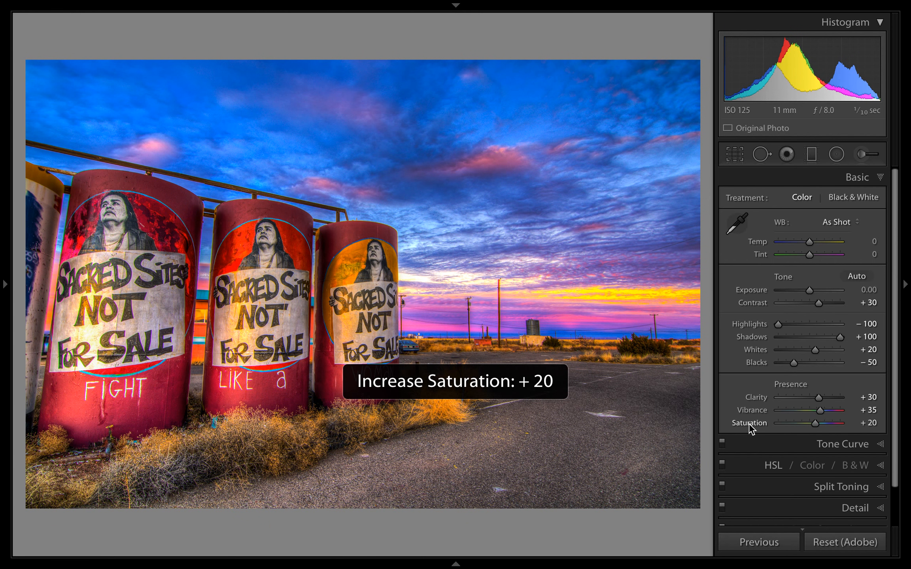
Try Saturation at +40 and set it to +10.
key(shift+equal)
key(shift+minus)
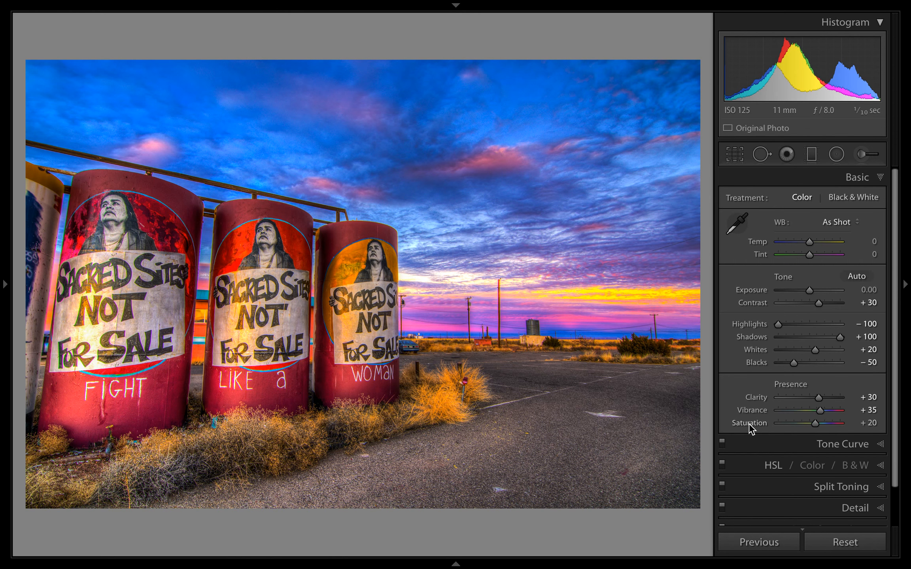
key(minus)
key(minus)
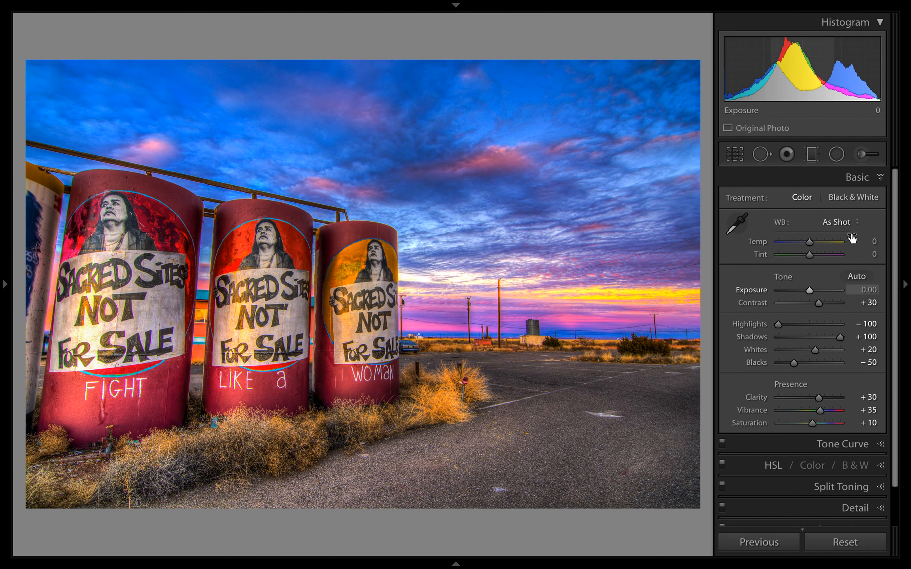
Collapse the Basic controls and compare the photo before and after the adjustments.
click(856, 177)
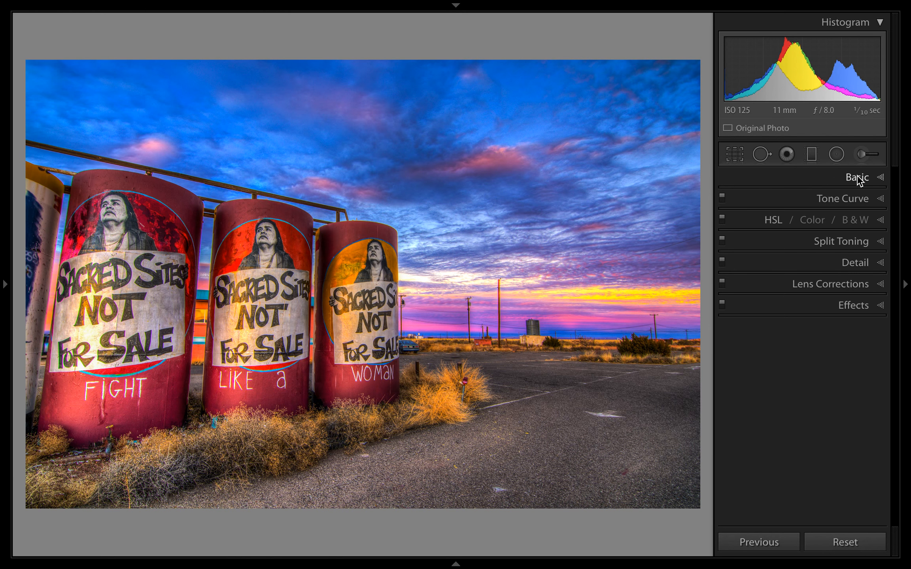
key(backslash)
key(backslash)
key(backslash)
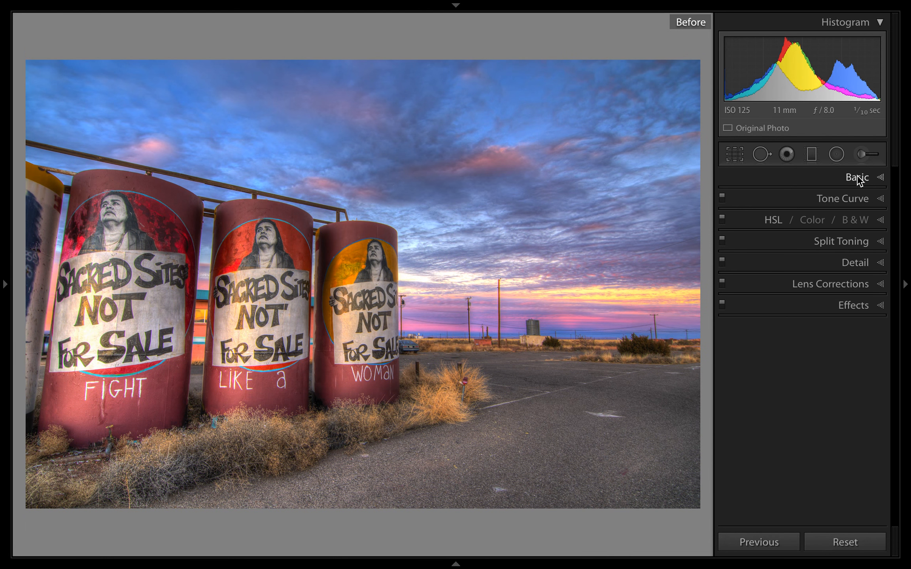
key(backslash)
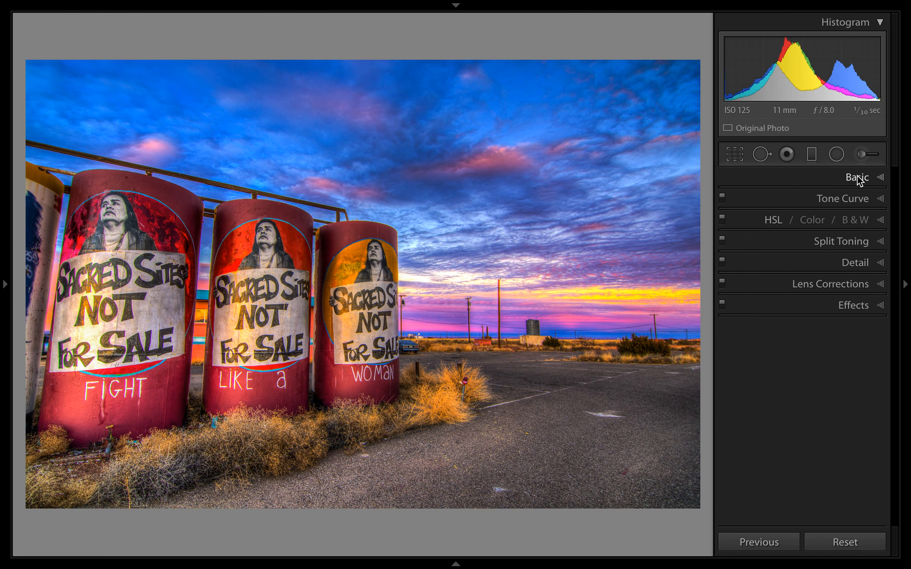
Reveal the photo's edit history with the Snapshots collapsed and the History list expanded at its most recent entries.
click(5, 284)
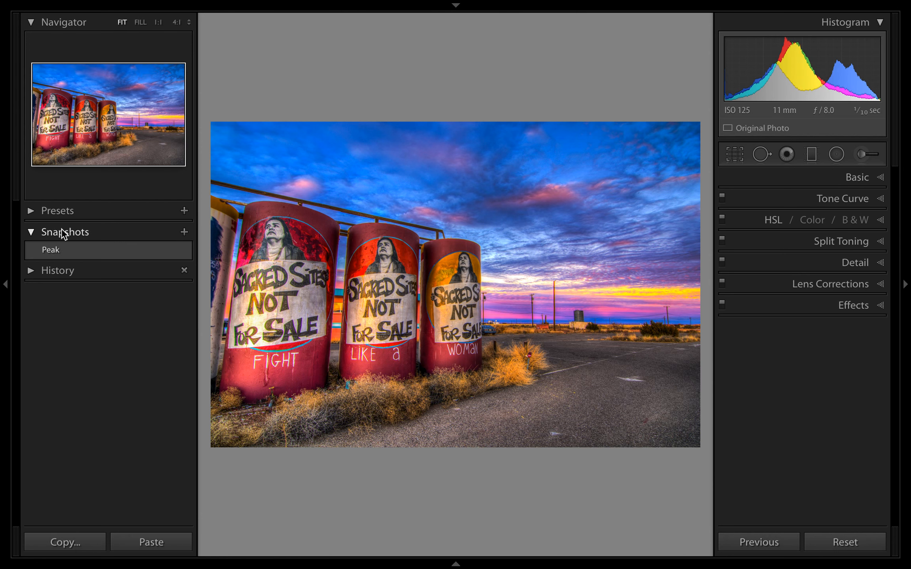
click(31, 271)
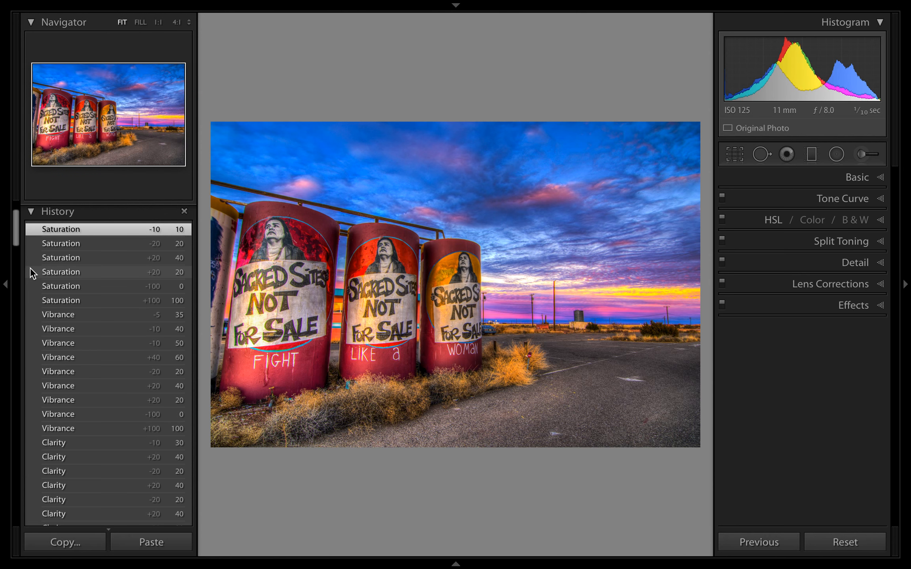
scroll(59, 310, up, 3)
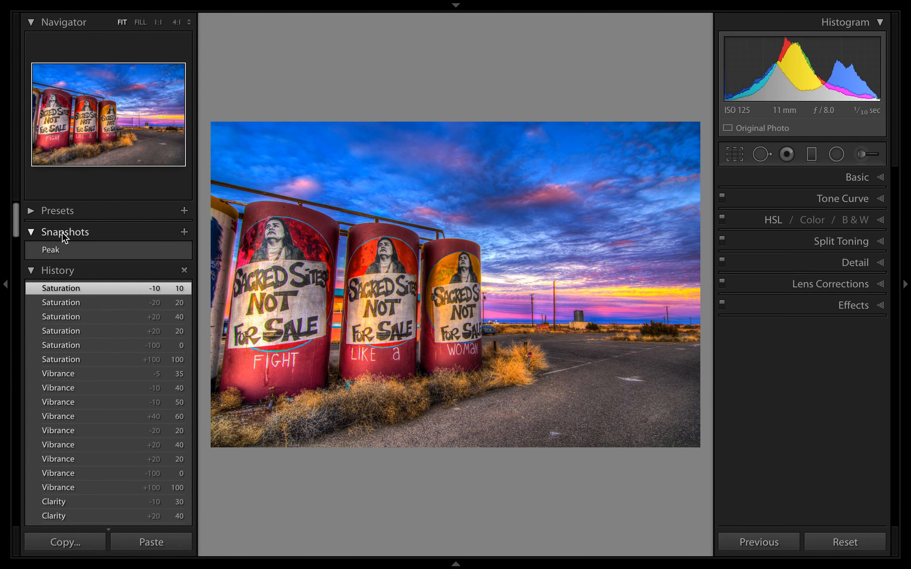
click(30, 271)
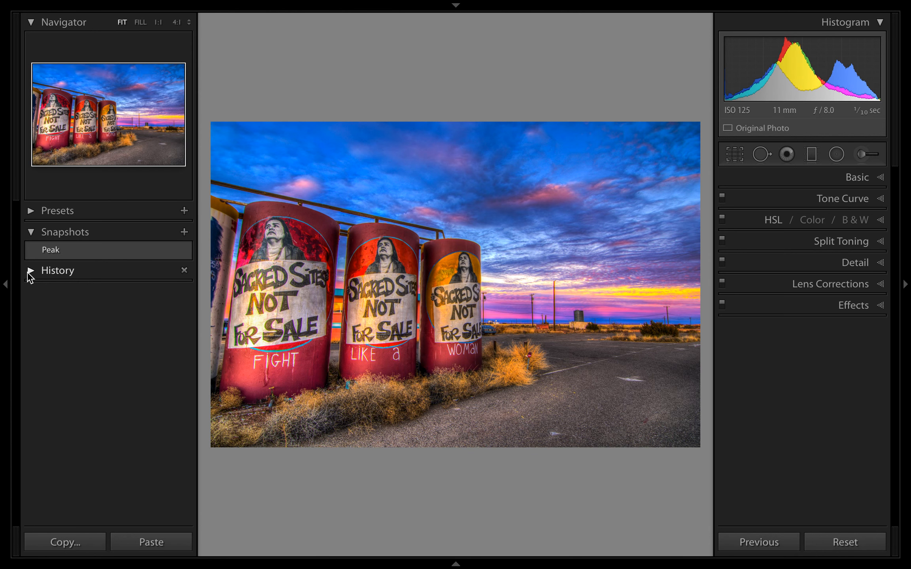
click(30, 231)
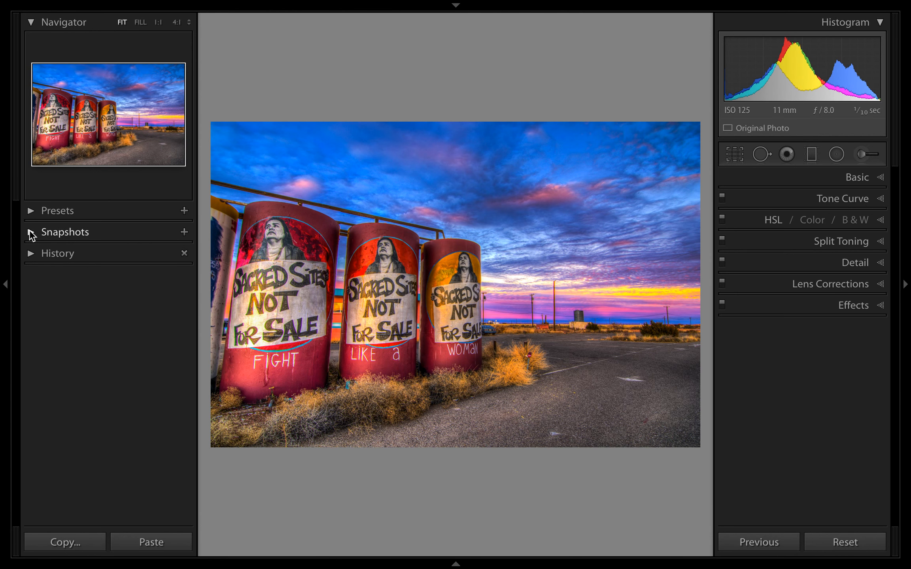
click(34, 257)
scroll(48, 307, up, 3)
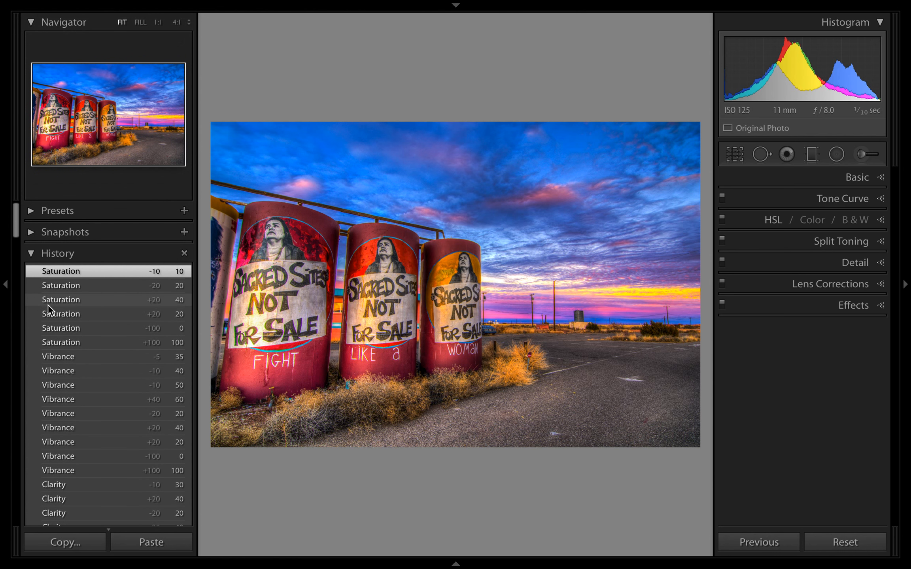
Expand the Basic controls and return the photo to its original Import entry at the start of the History.
click(874, 180)
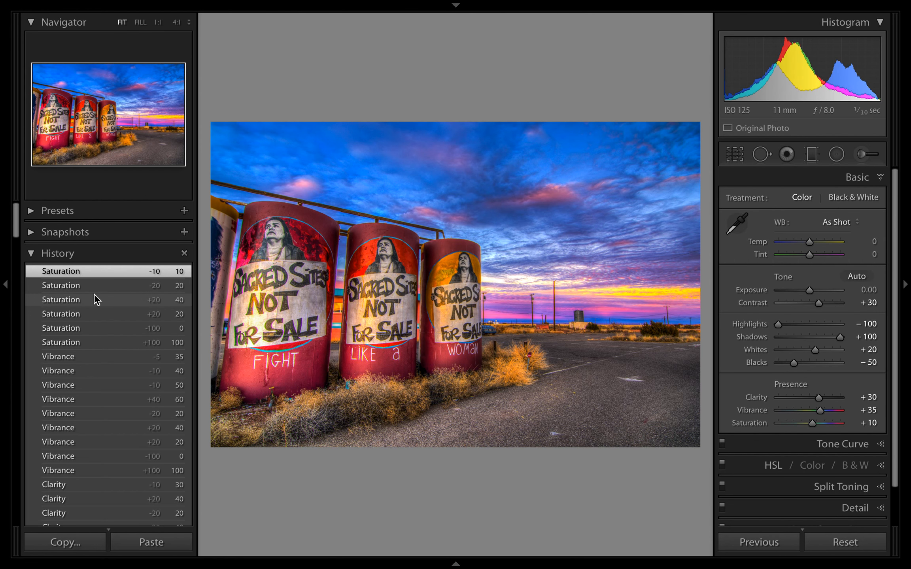
scroll(94, 294, down, 15)
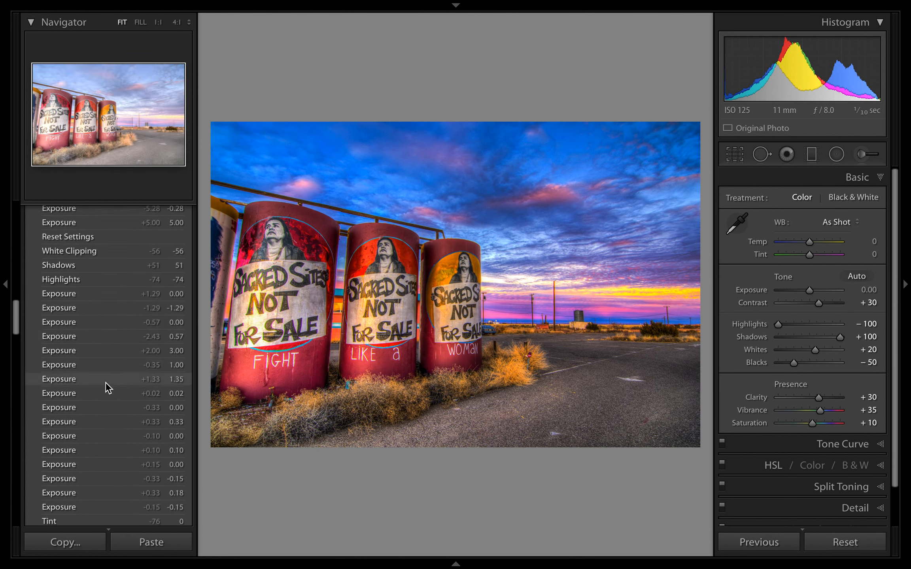
scroll(105, 382, down, 20)
scroll(107, 389, down, 15)
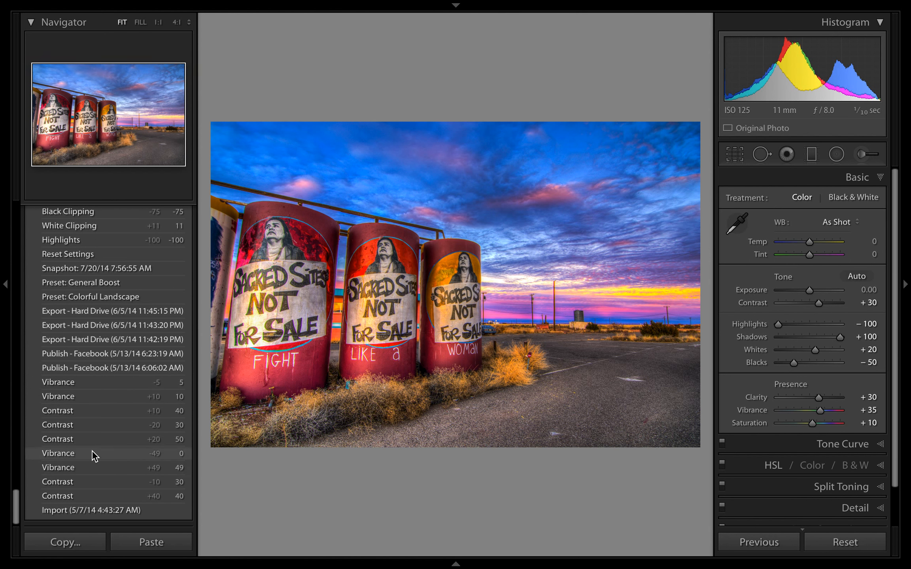
click(80, 508)
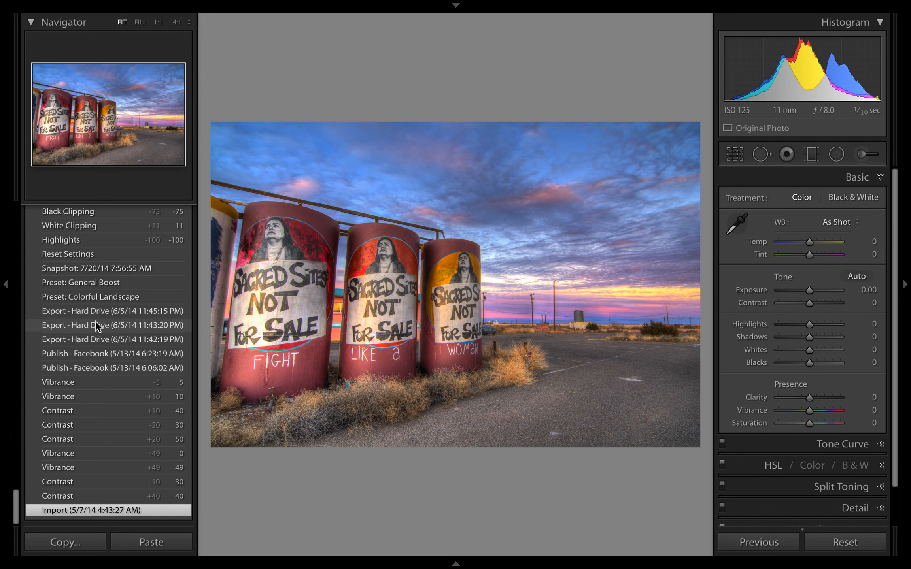
View the photo at an earlier Enable Detail history step, then restore the most recent Saturation 10 step.
scroll(95, 321, up, 10)
click(83, 302)
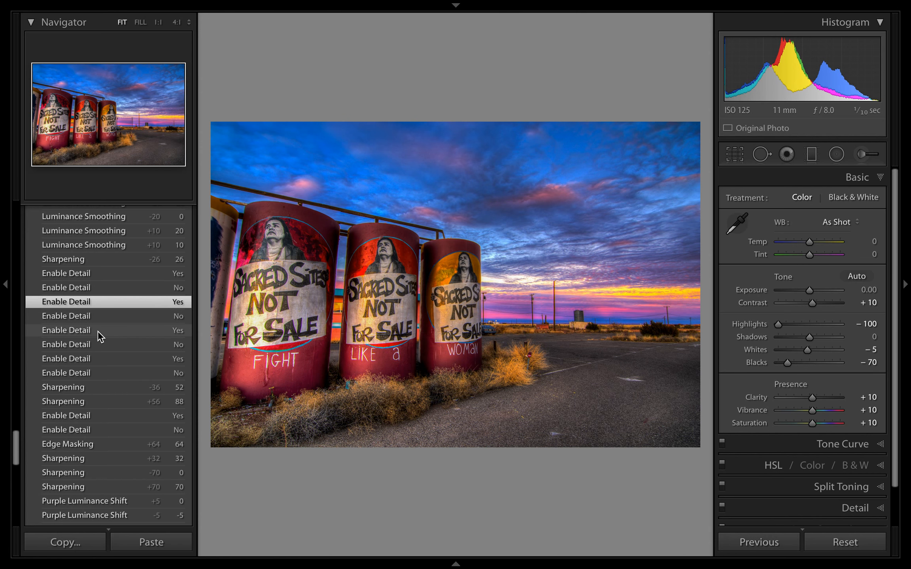
scroll(96, 331, up, 10)
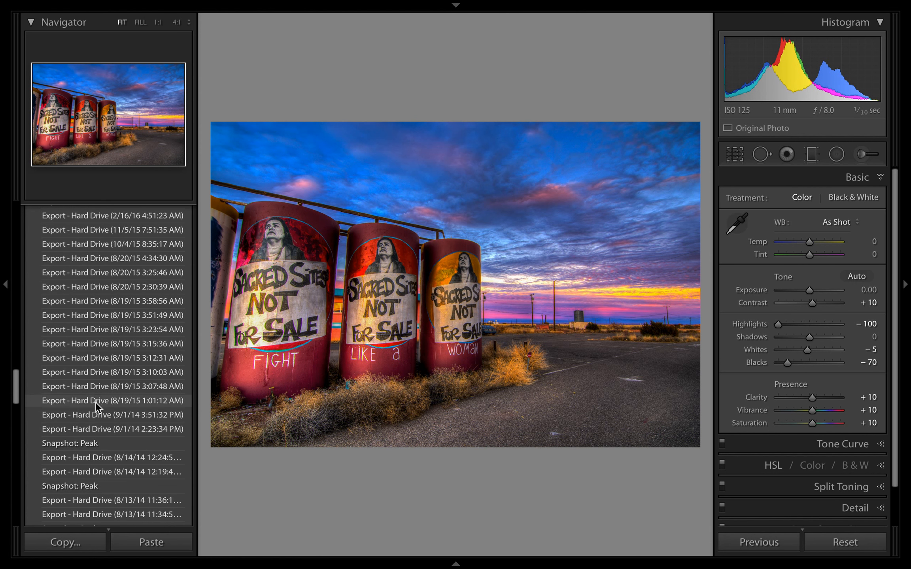
scroll(96, 402, up, 10)
scroll(94, 403, up, 15)
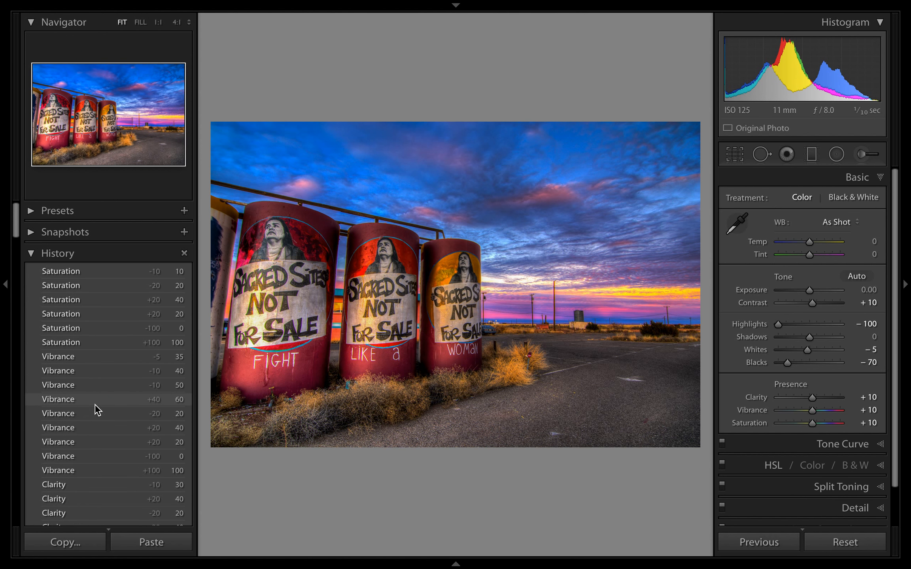
click(48, 270)
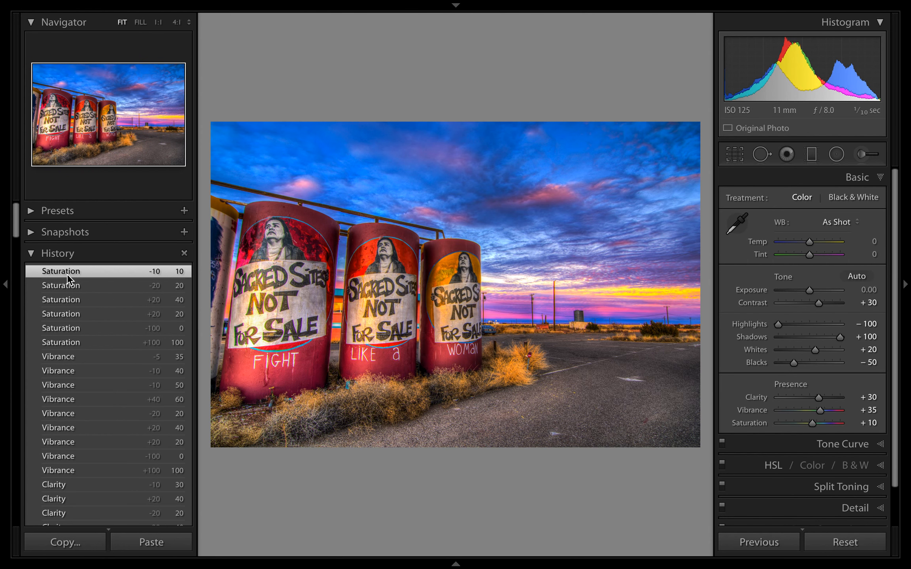
Try Exposure at −2.42 and reset it to 0, then compare the photo with its Before view.
click(793, 290)
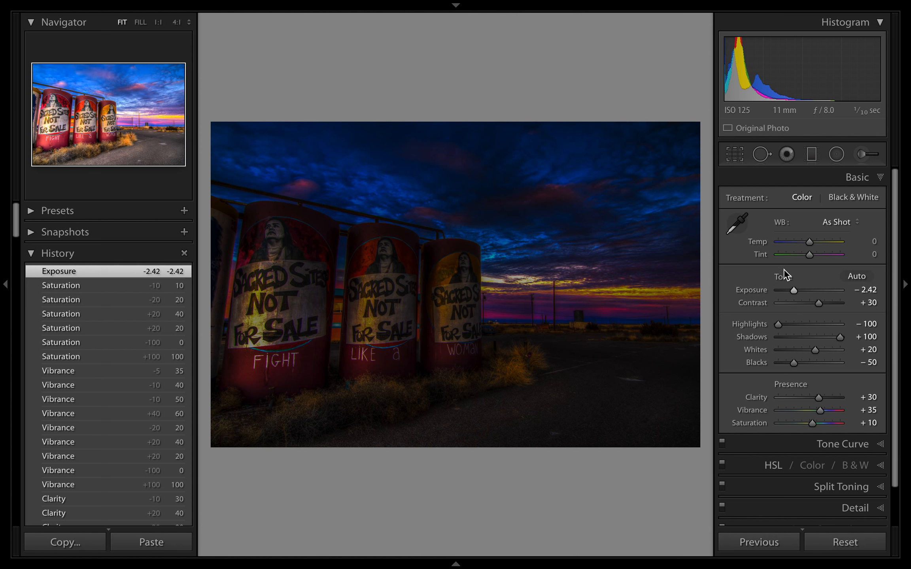
double_click(745, 287)
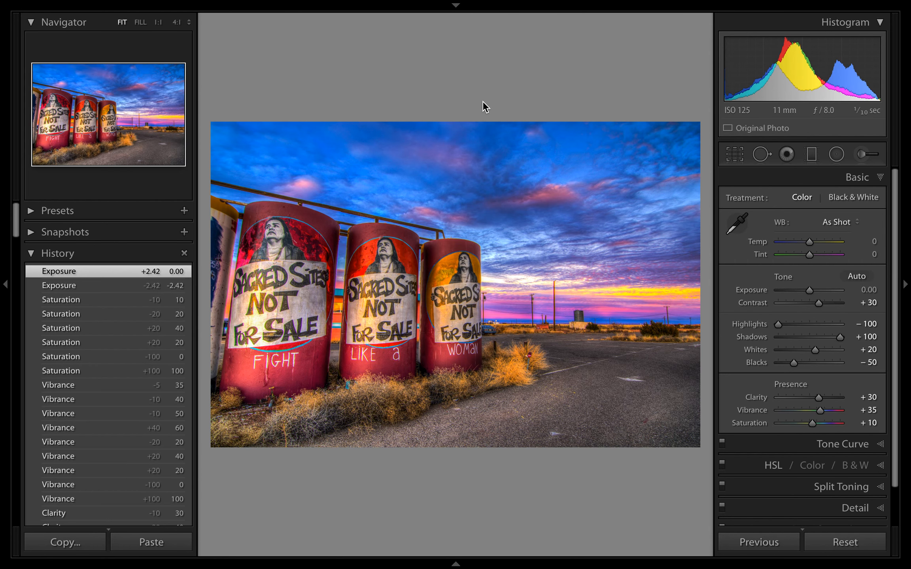
key(backslash)
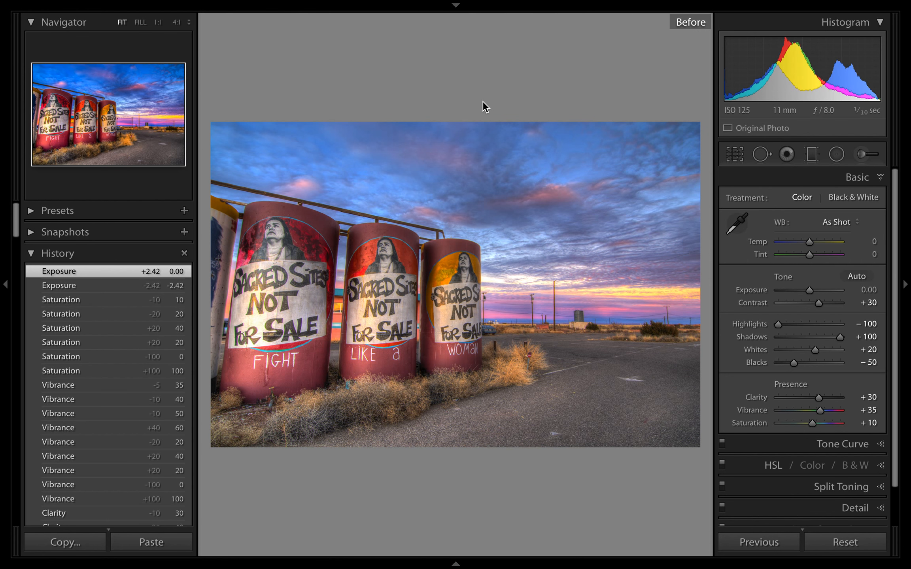
key(backslash)
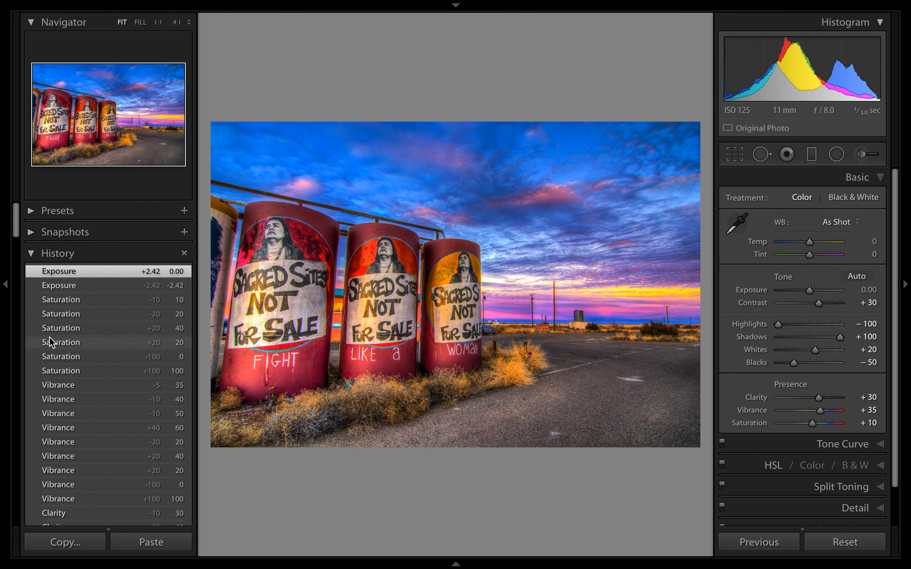
Copy the Exposure −2.42 history step's settings to Before, then reset Exposure to 0 and show the Before view.
right_click(65, 327)
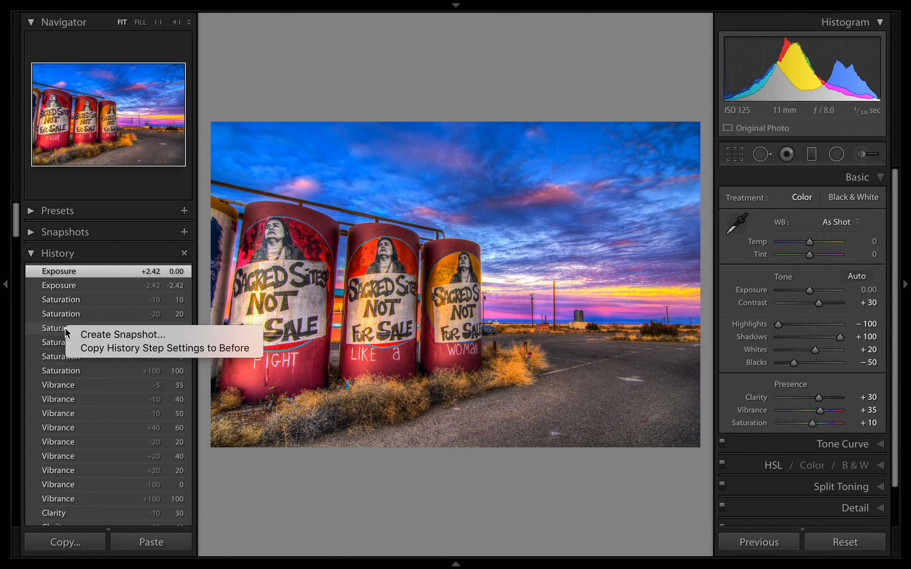
click(55, 282)
click(59, 286)
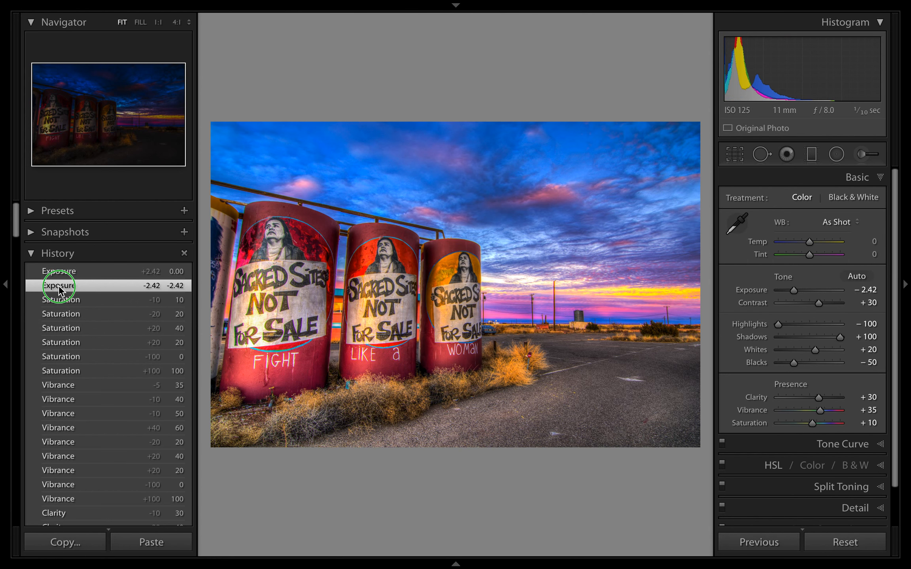
right_click(59, 286)
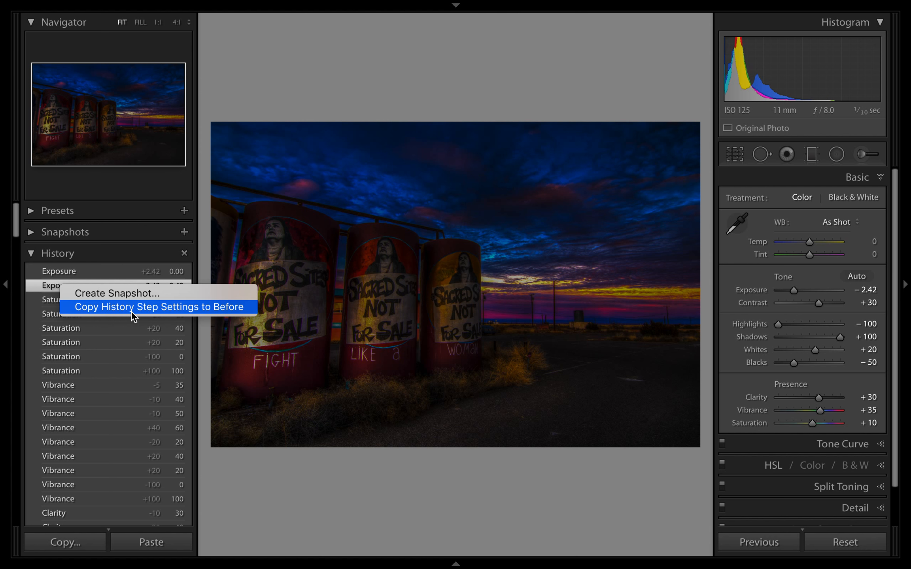
click(169, 308)
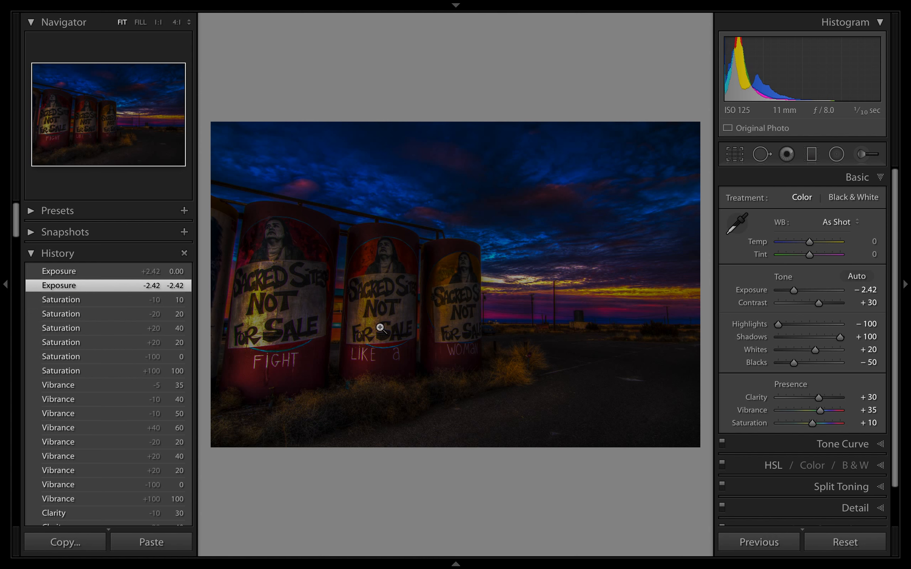
double_click(746, 288)
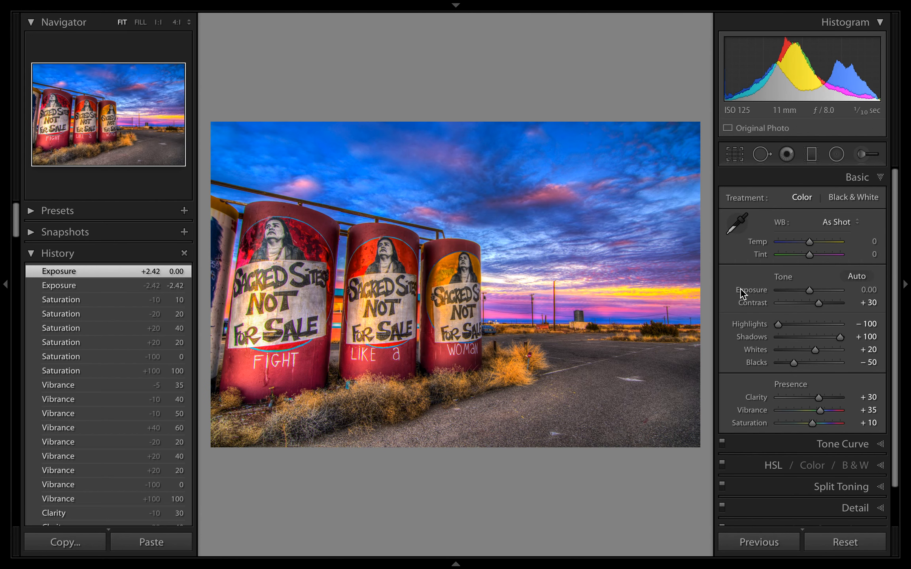
key(backslash)
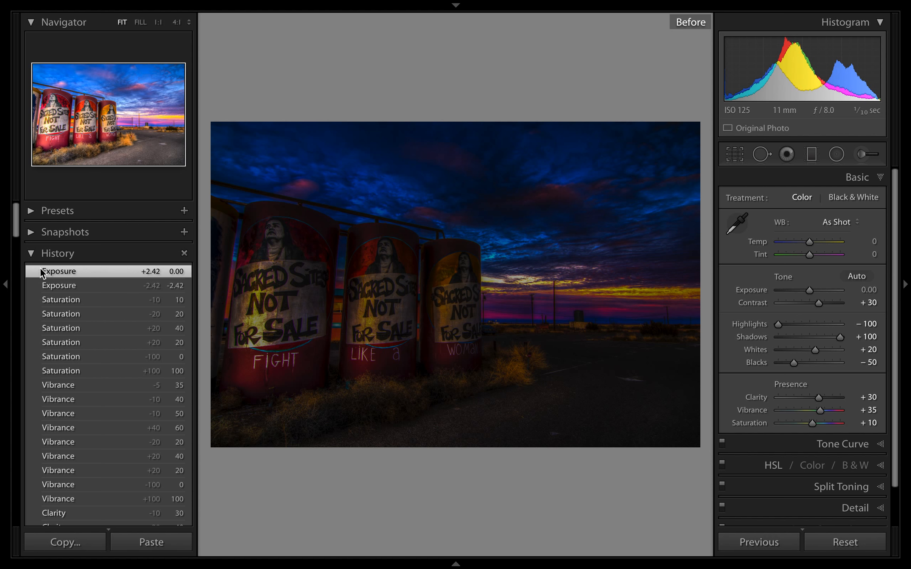
Copy the settings of the Import history step to the Before state.
scroll(91, 339, down, 8)
scroll(98, 354, down, 15)
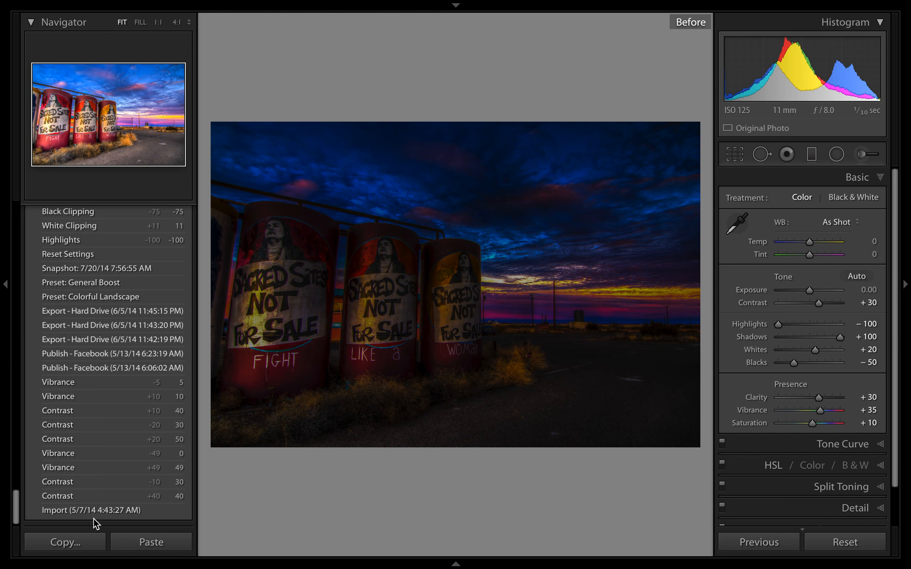
right_click(93, 510)
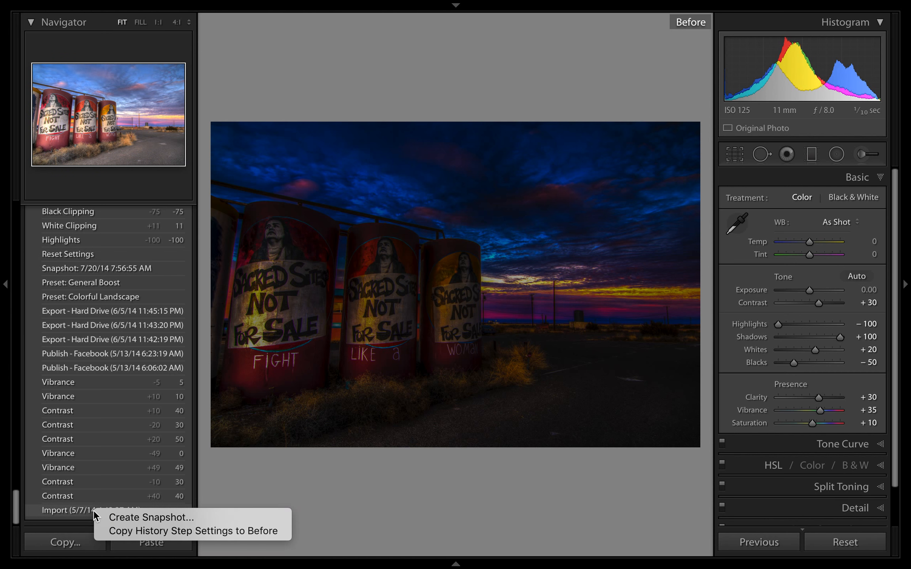
click(115, 531)
Browse the full History list, revisit the Exposure −2.42 and Saturation 20 steps, and restore the latest Exposure 0.00 step.
scroll(111, 403, up, 10)
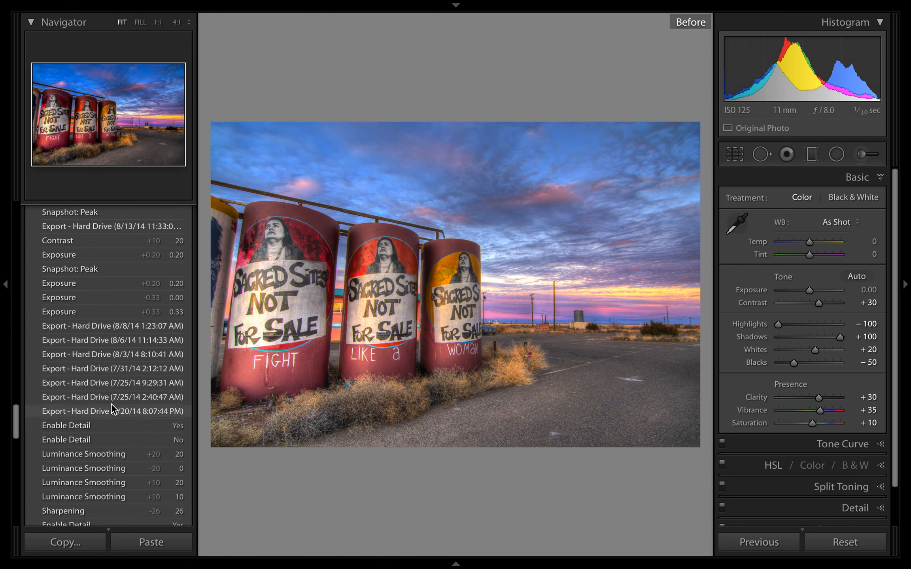
scroll(117, 407, up, 10)
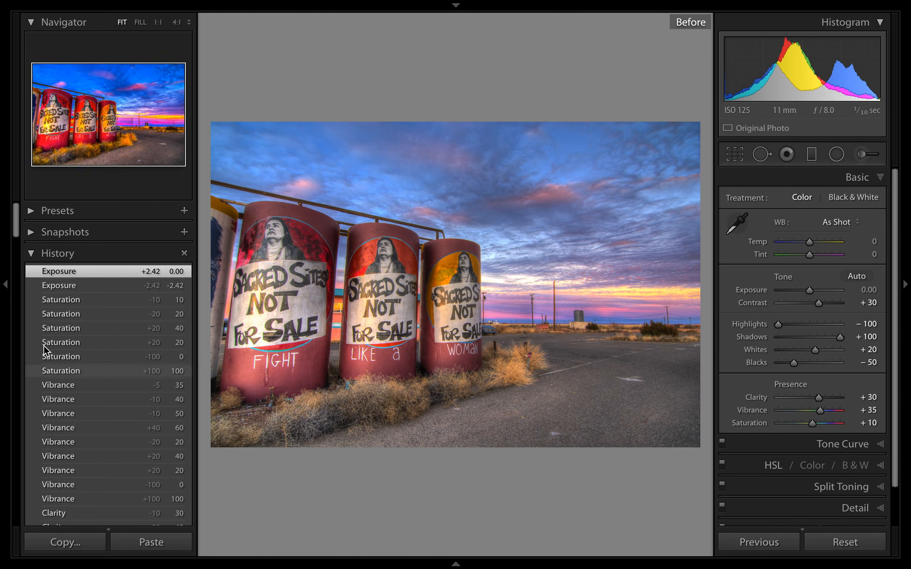
scroll(43, 345, down, 10)
scroll(44, 340, down, 10)
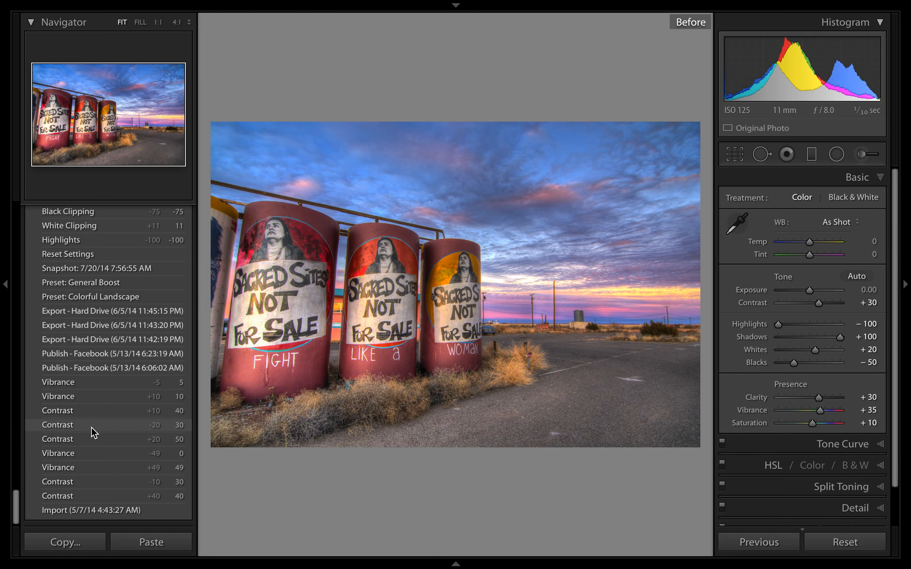
scroll(93, 421, up, 10)
scroll(97, 411, up, 20)
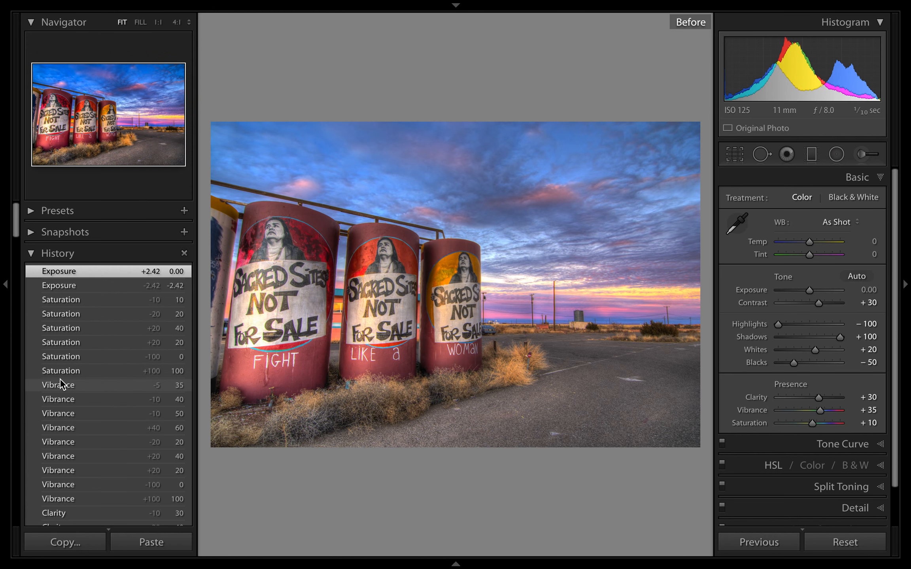
click(84, 284)
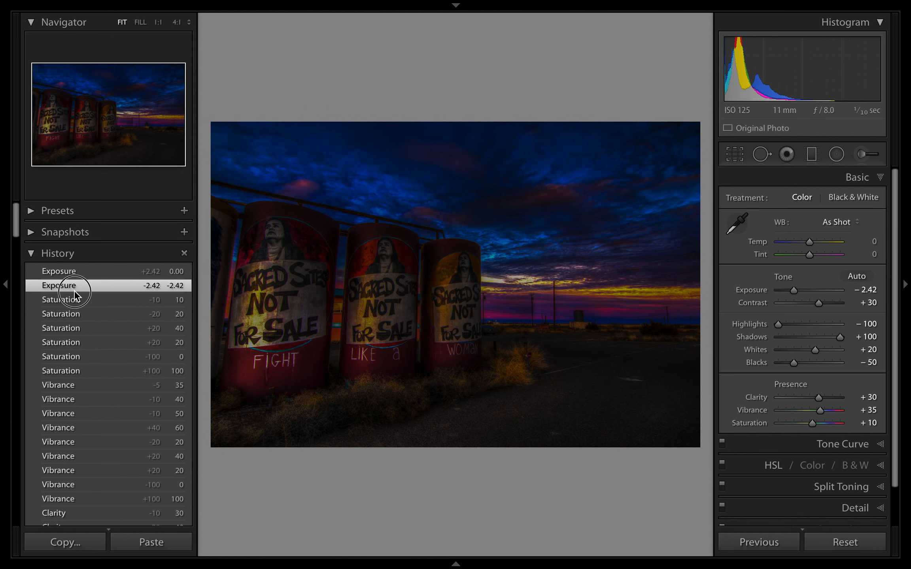
click(58, 310)
click(61, 288)
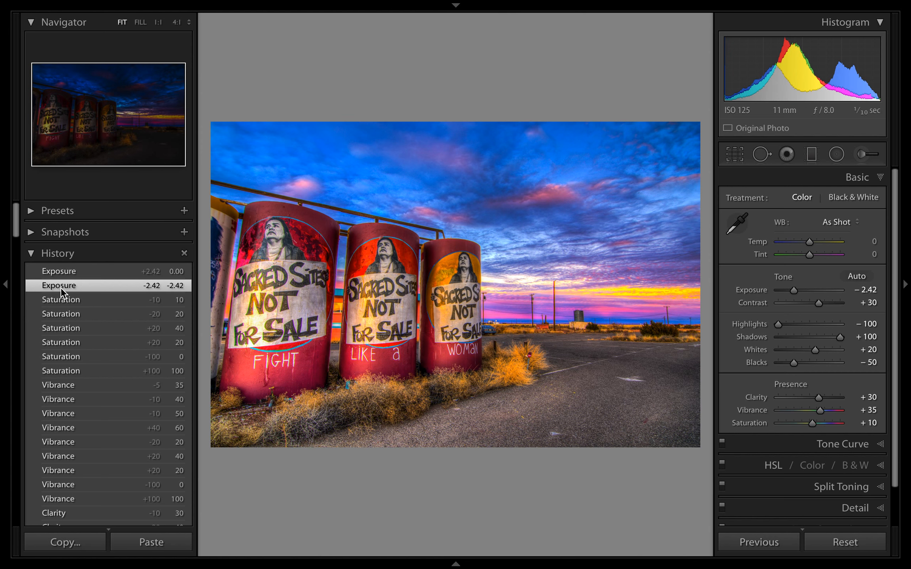
click(61, 276)
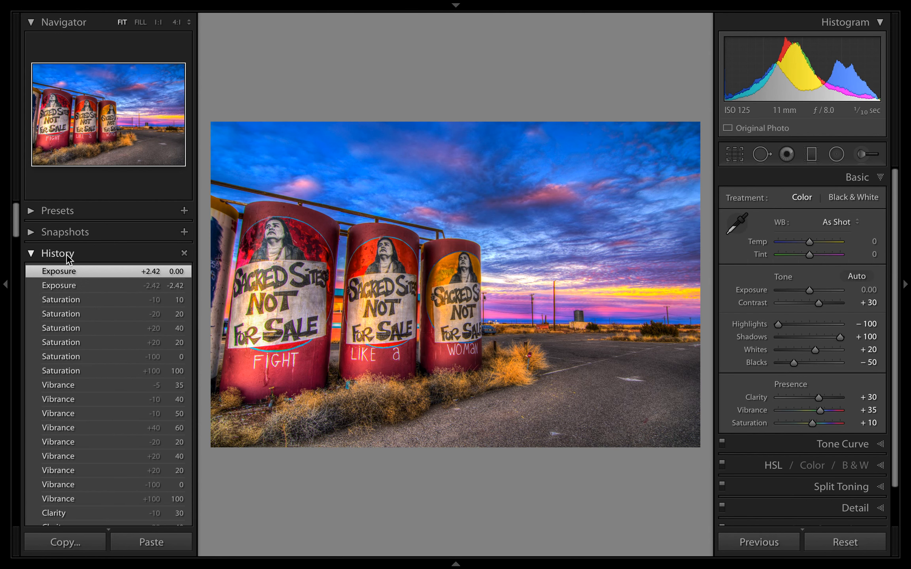
Clear the photo's edit history and reset all its develop settings, leaving the History list collapsed.
click(185, 254)
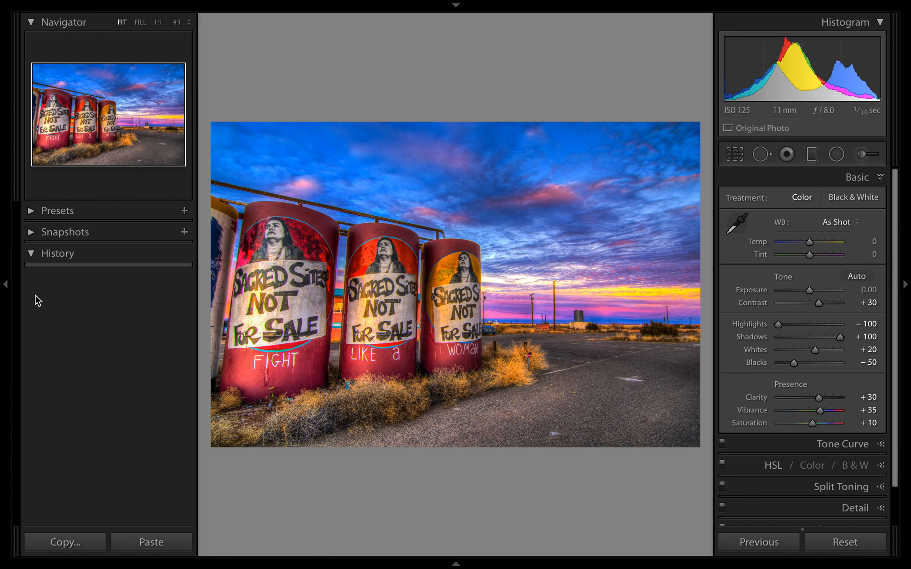
click(844, 543)
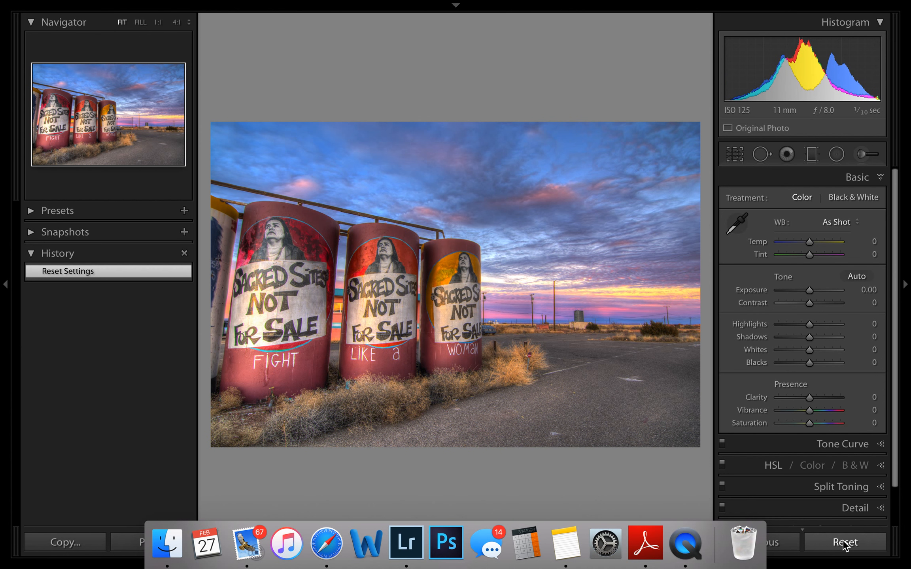
click(32, 255)
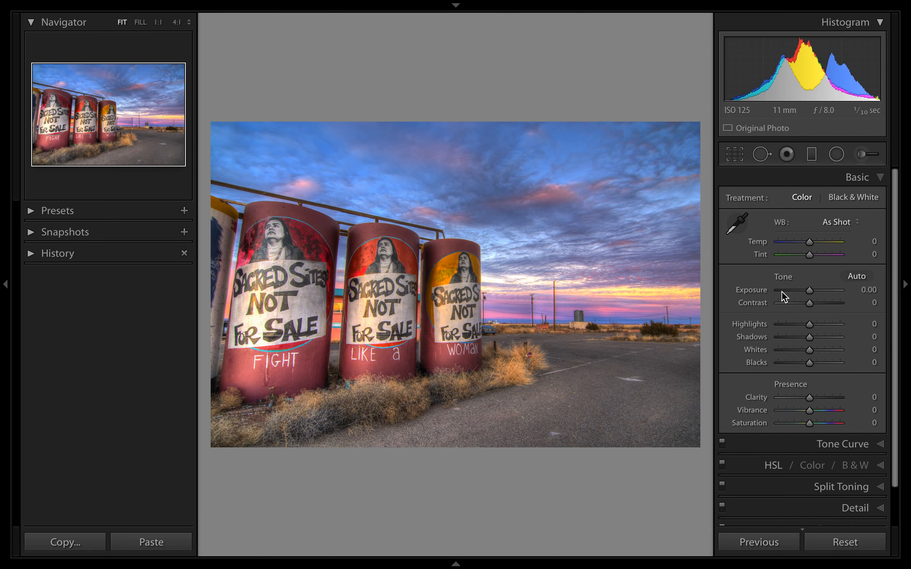
Darken the photo with Exposure −2.10, Highlights +54, Shadows −54 and Whites +21.
drag(781, 291, 795, 291)
drag(809, 325, 815, 350)
click(792, 338)
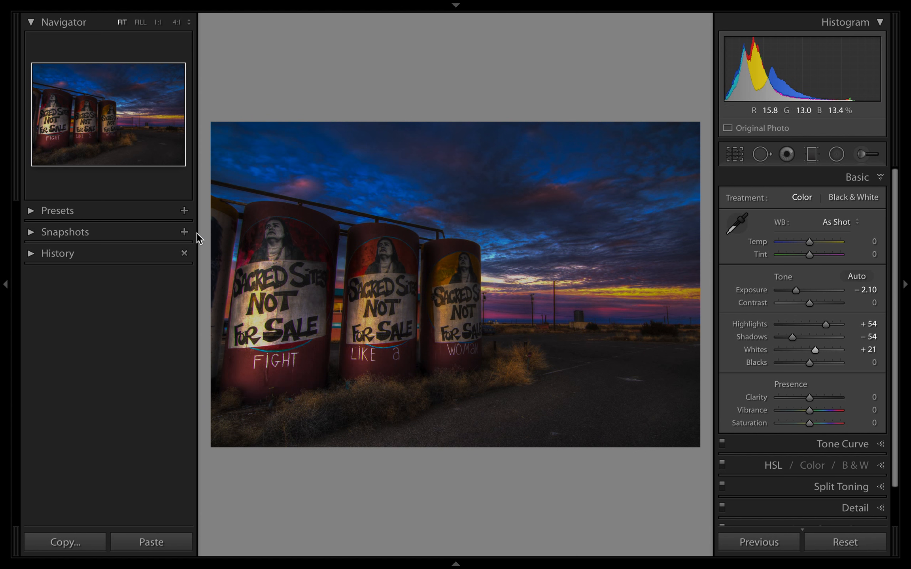
Save the darkened look as a snapshot under the suggested date-and-time name, then reset the photo and restore it from that snapshot.
click(185, 232)
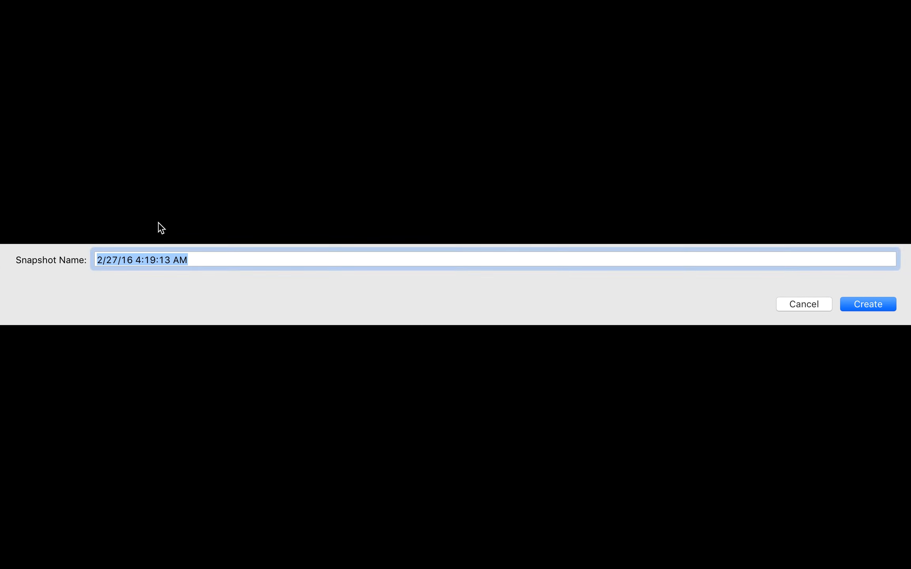
click(858, 305)
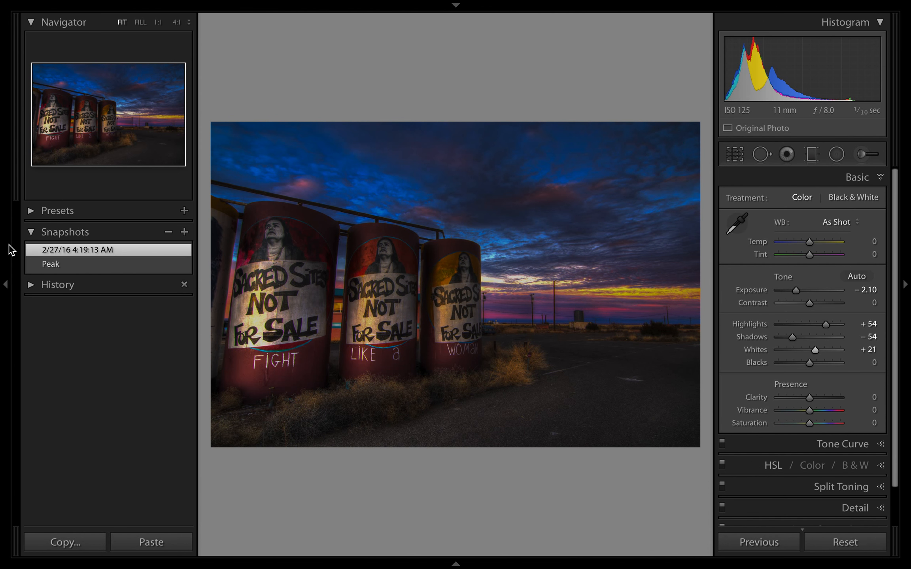
click(859, 547)
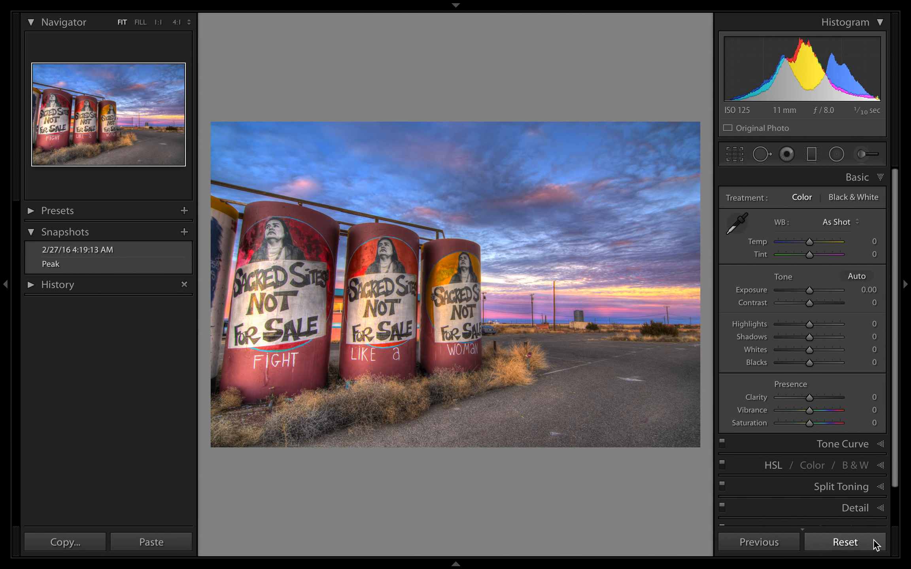
click(75, 249)
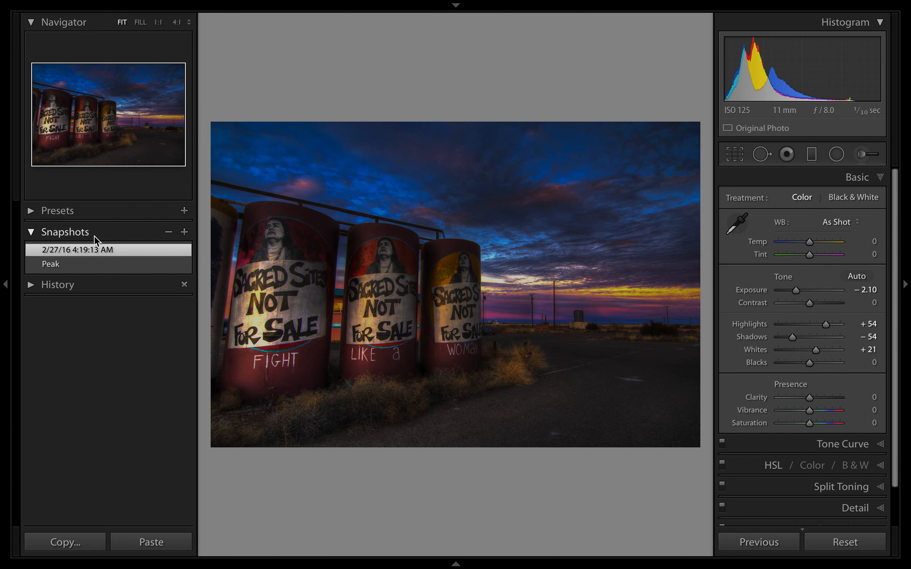
Copy the 2/27/16 4:19:13 AM snapshot's settings to the Before state, reset the photo and show its Before view.
right_click(92, 251)
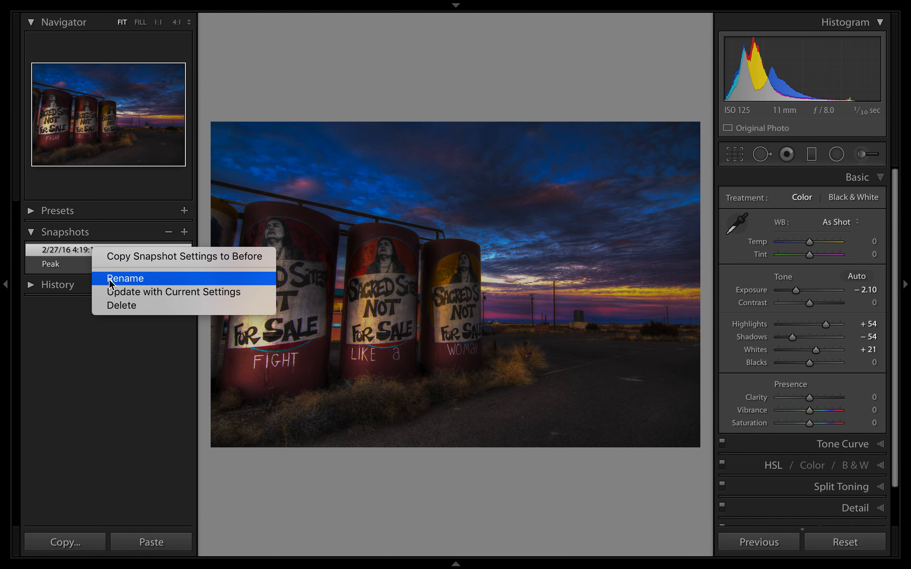
click(183, 257)
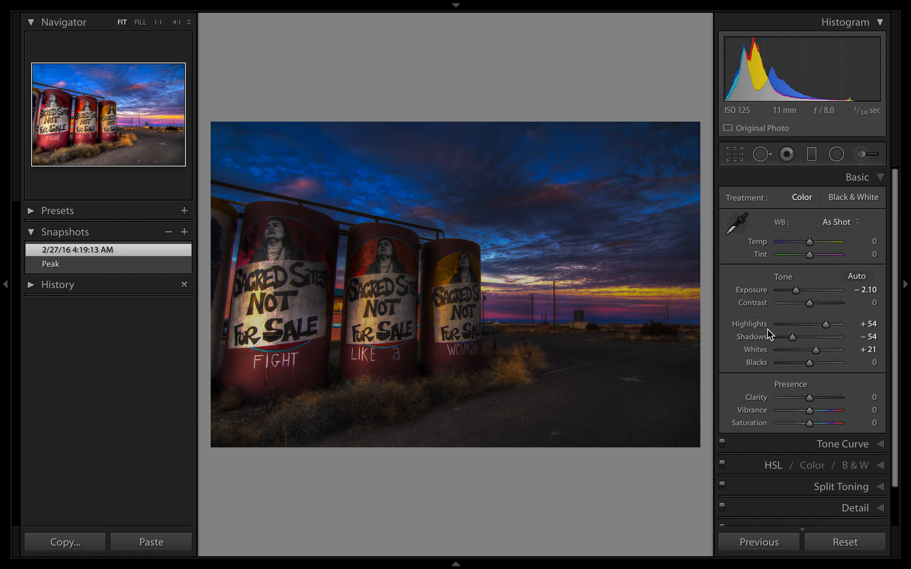
click(763, 351)
click(841, 545)
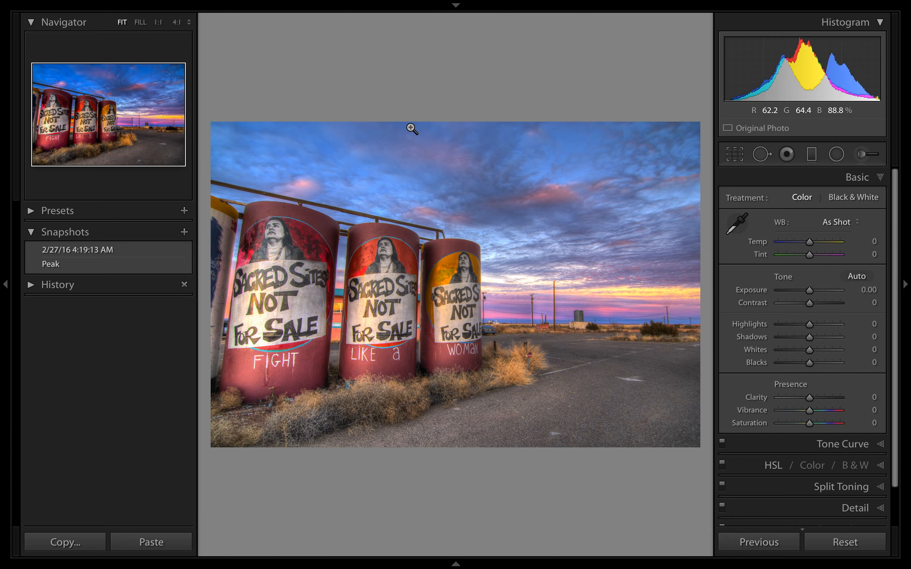
key(backslash)
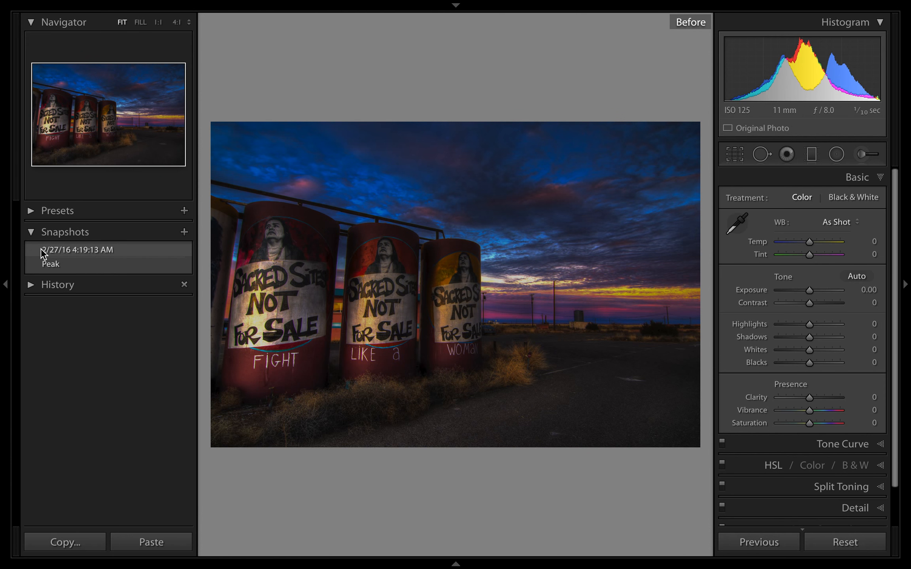
Reapply the darkened 2/27/16 4:19:13 AM snapshot, and reset the photo again.
click(846, 542)
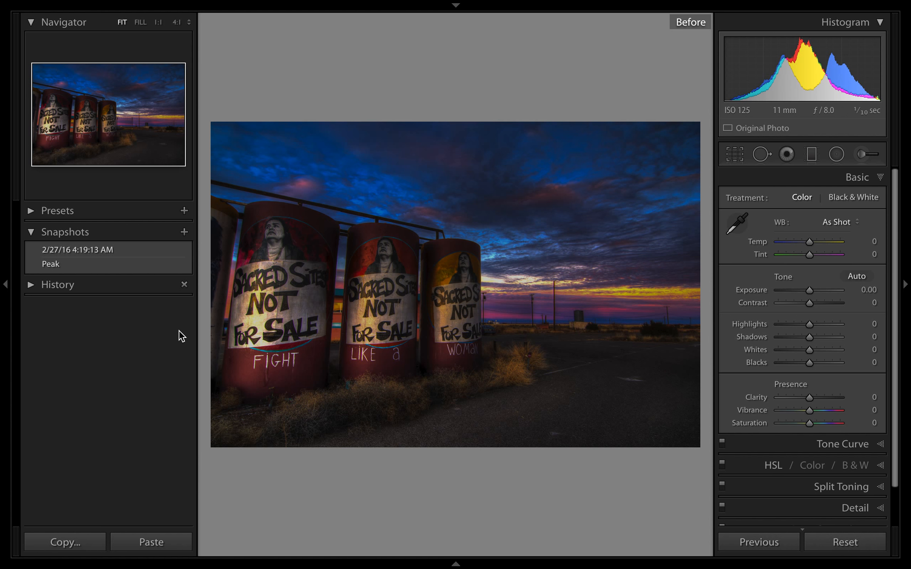
click(132, 248)
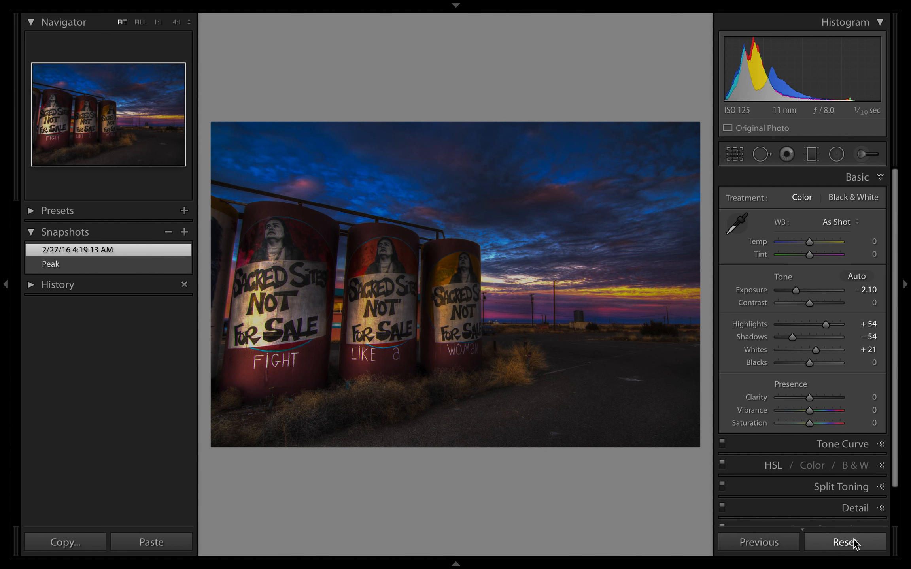
click(854, 543)
Delete the 2/27/16 4:19:13 AM snapshot and apply the Peak snapshot to the photo.
click(121, 254)
right_click(120, 252)
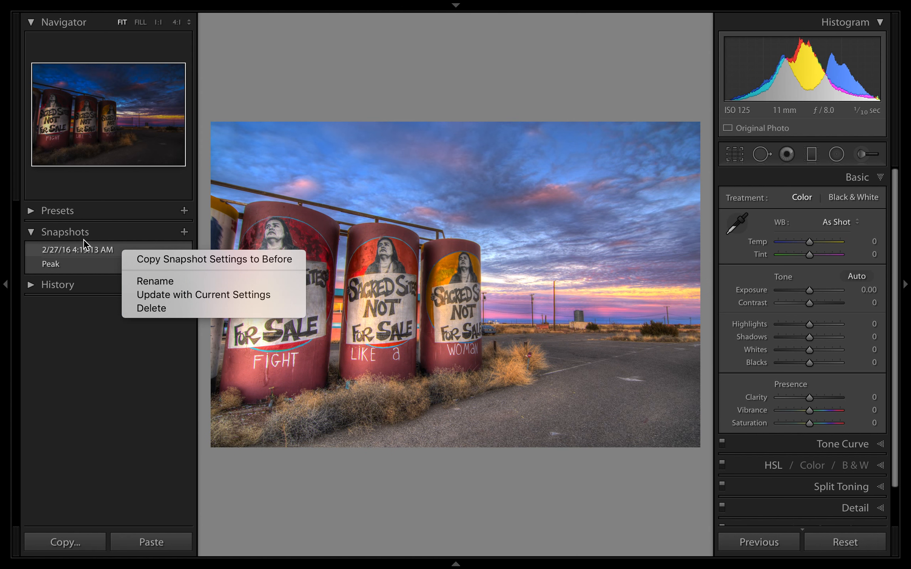
click(165, 307)
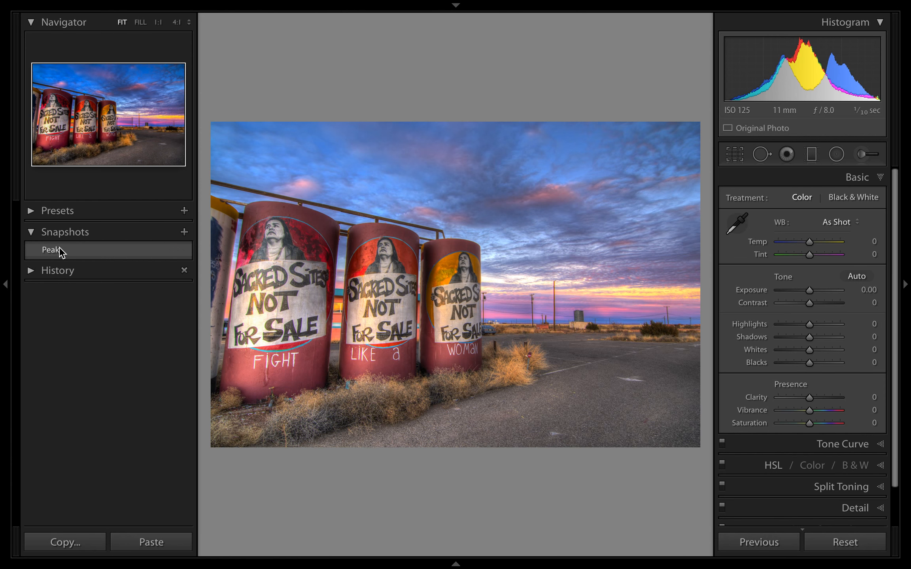
click(59, 248)
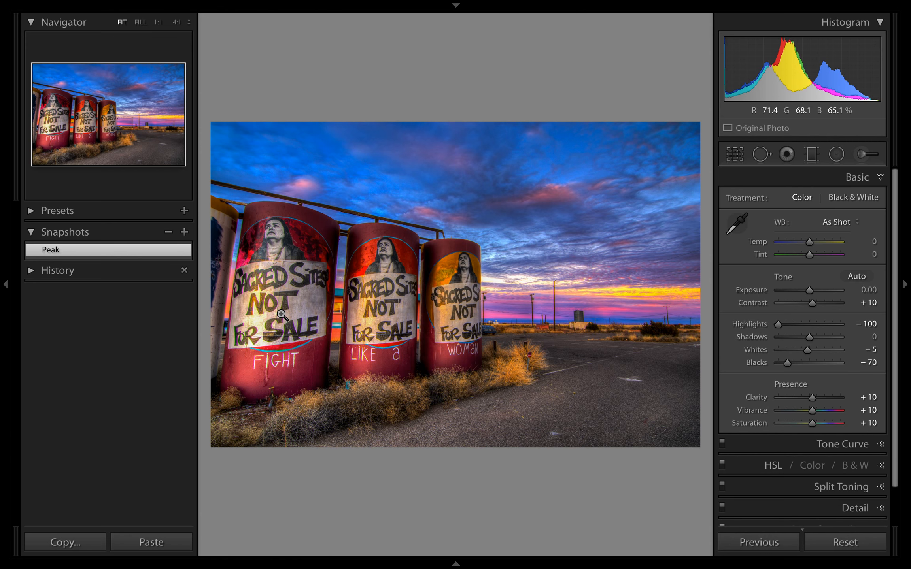
Unlock the screen with the account password to return to the photo.
mouse_move(1, 2)
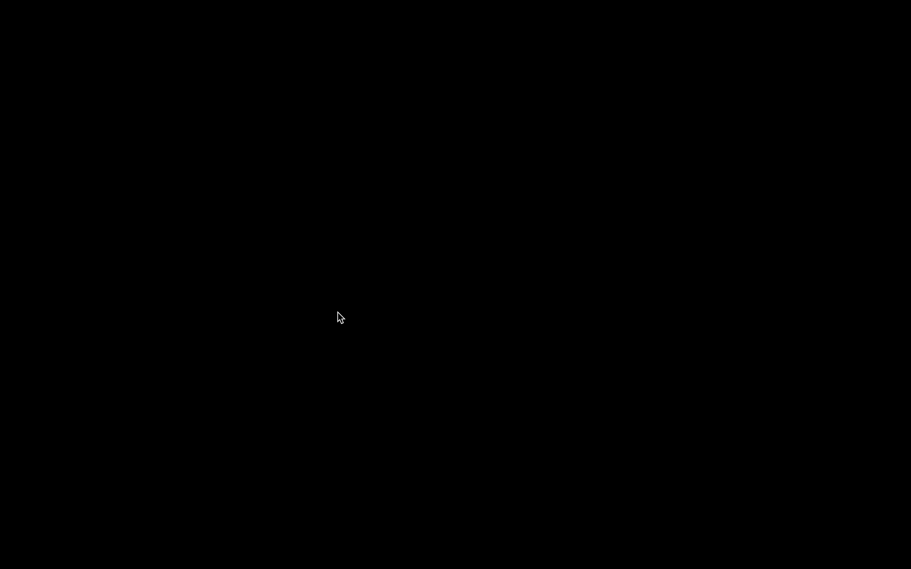
text(•)
key(Return)
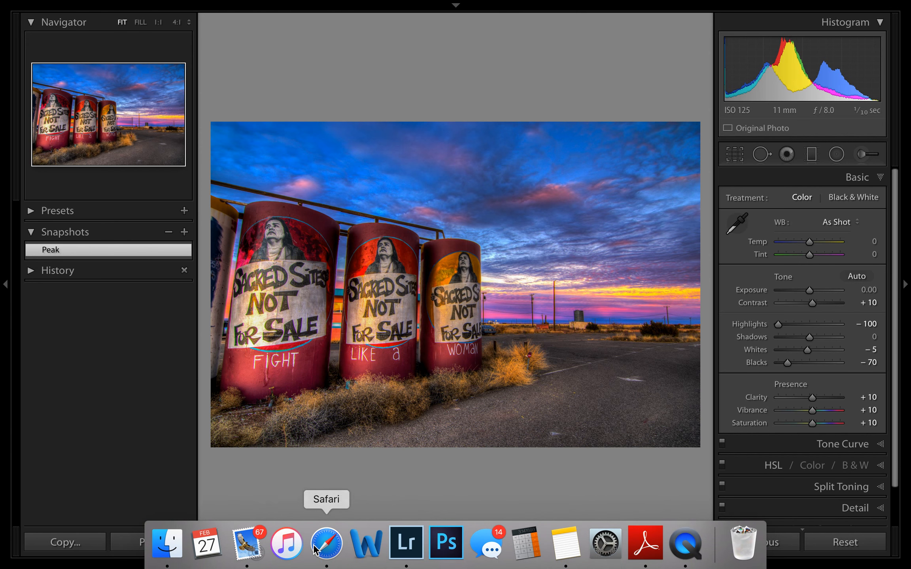
Open the dialog for naming a new snapshot and cancel it without creating one.
click(184, 232)
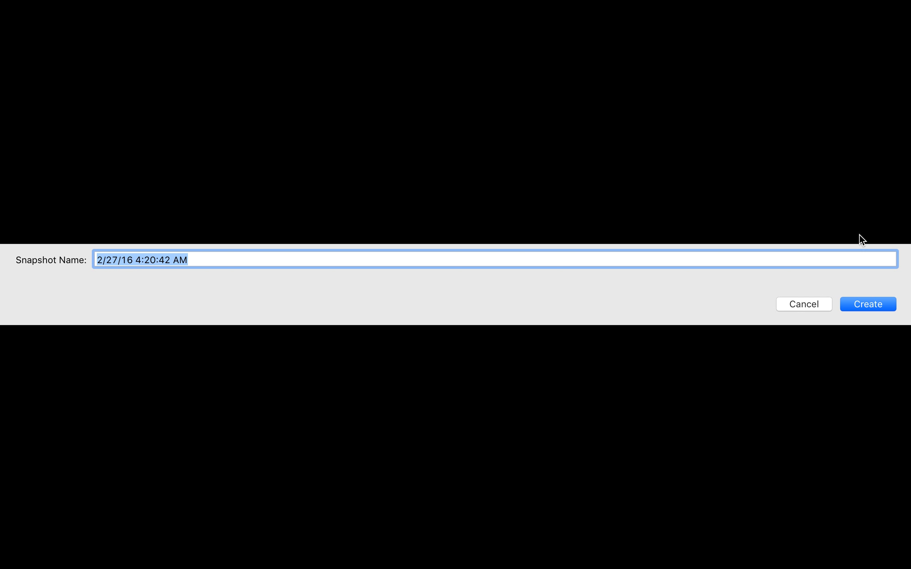
click(786, 304)
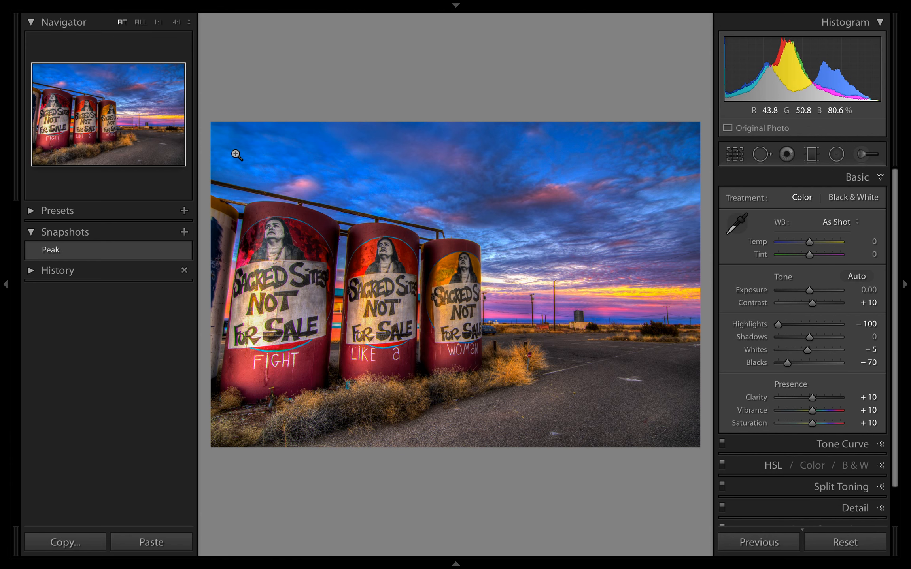
key(super+n)
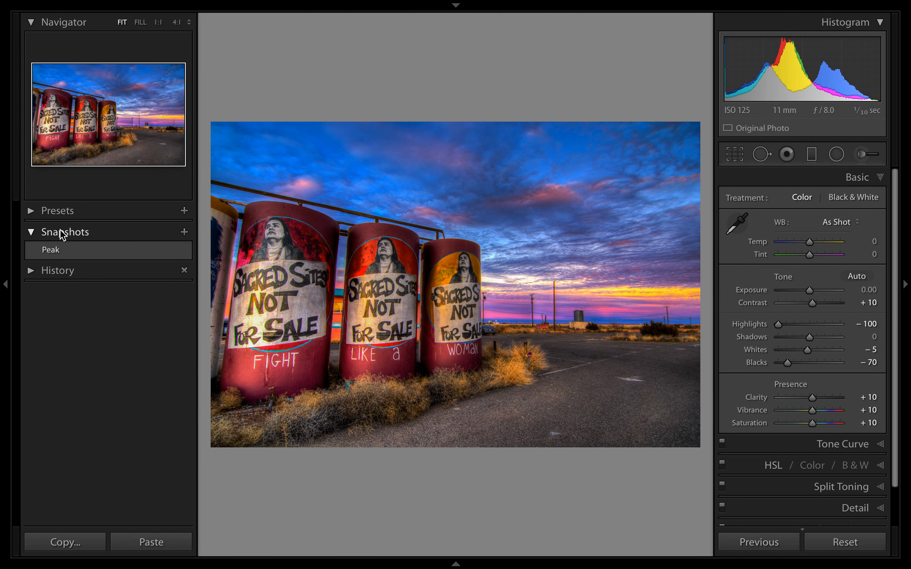
Collapse the Snapshots list.
click(31, 232)
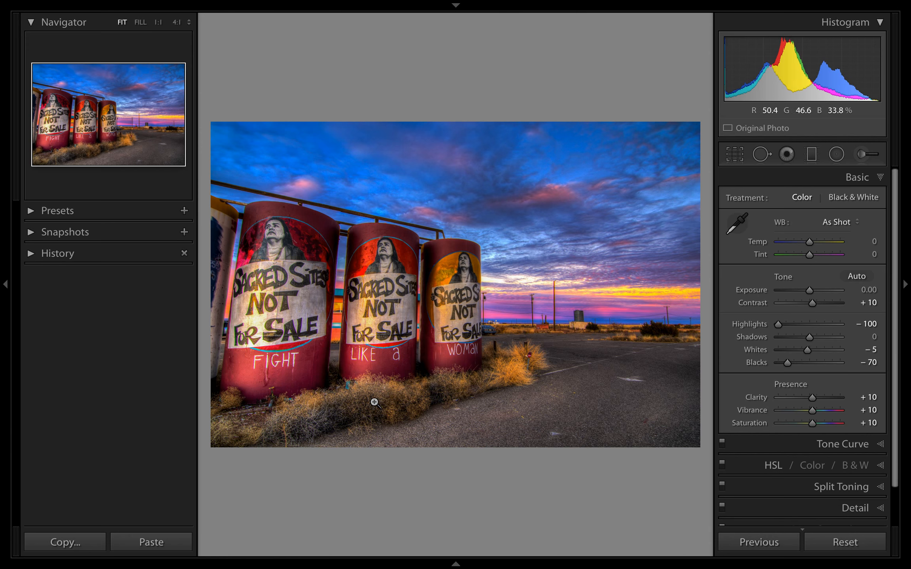
mouse_move(423, 6)
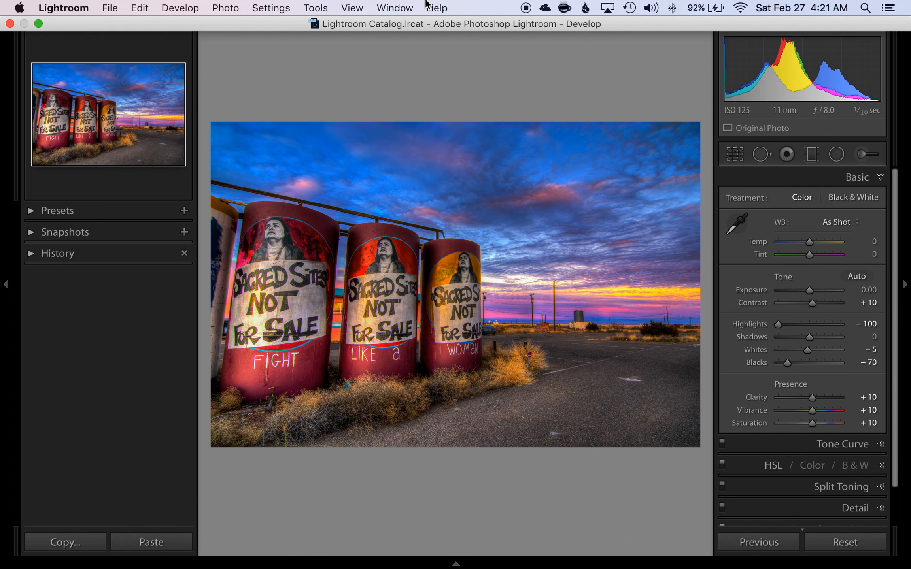